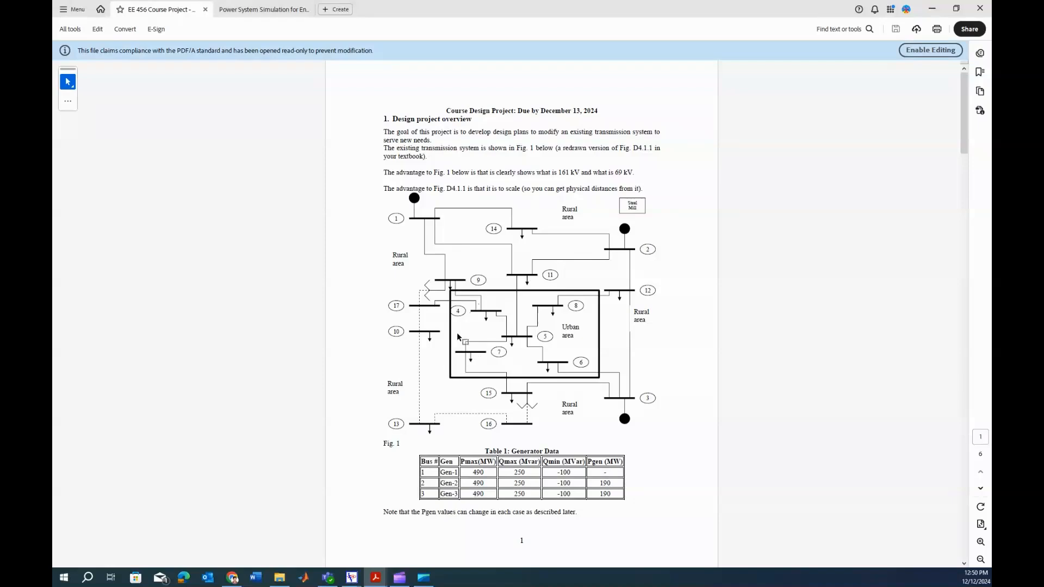
# Step: Review the project PDF's one-line diagram, bus load data, transmission line parameters and per-unit line ratings
pyautogui.moveTo(558, 173); pyautogui.dragTo(591, 174)
pyautogui.moveTo(614, 173); pyautogui.dragTo(635, 171)
pyautogui.scroll(-2, 447, 473)
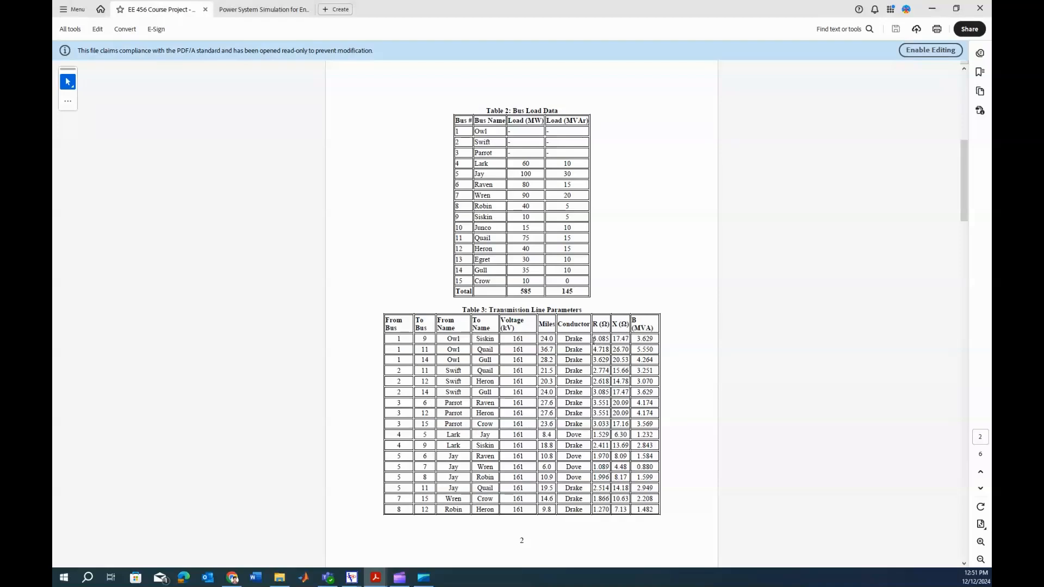
pyautogui.moveTo(593, 339); pyautogui.dragTo(632, 443)
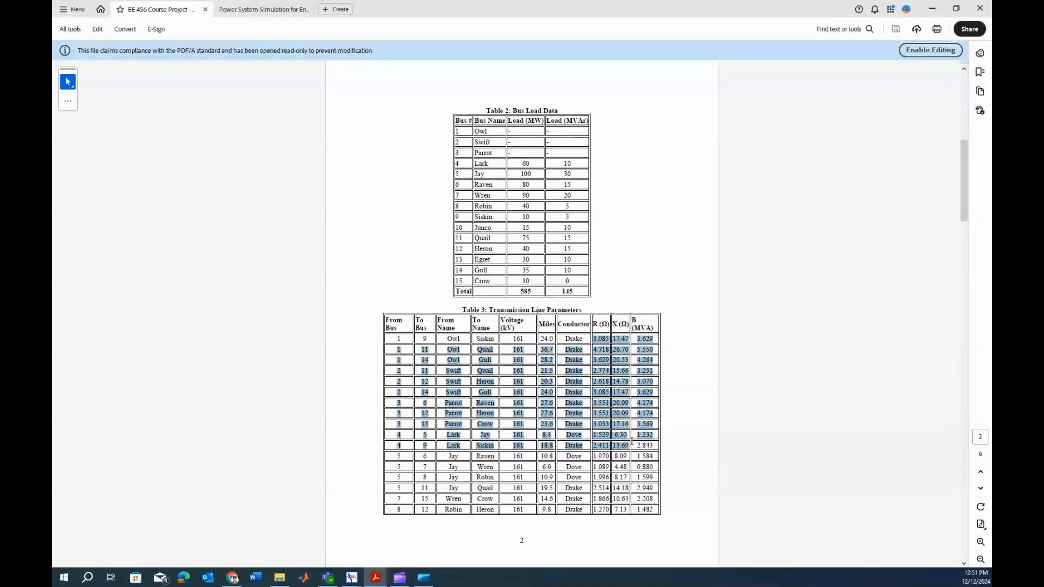
pyautogui.click(602, 355)
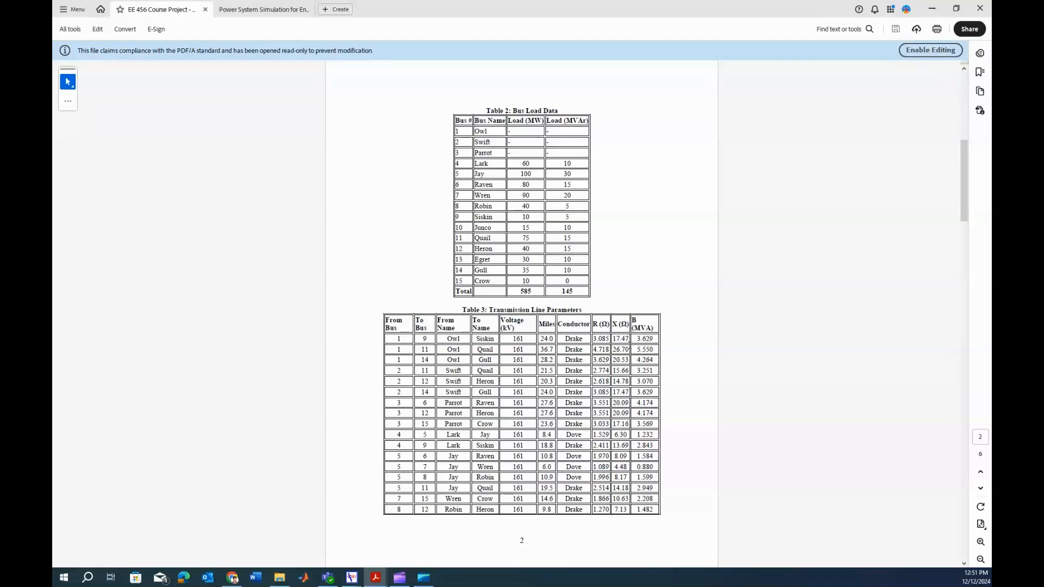
pyautogui.scroll(-10, 630, 350)
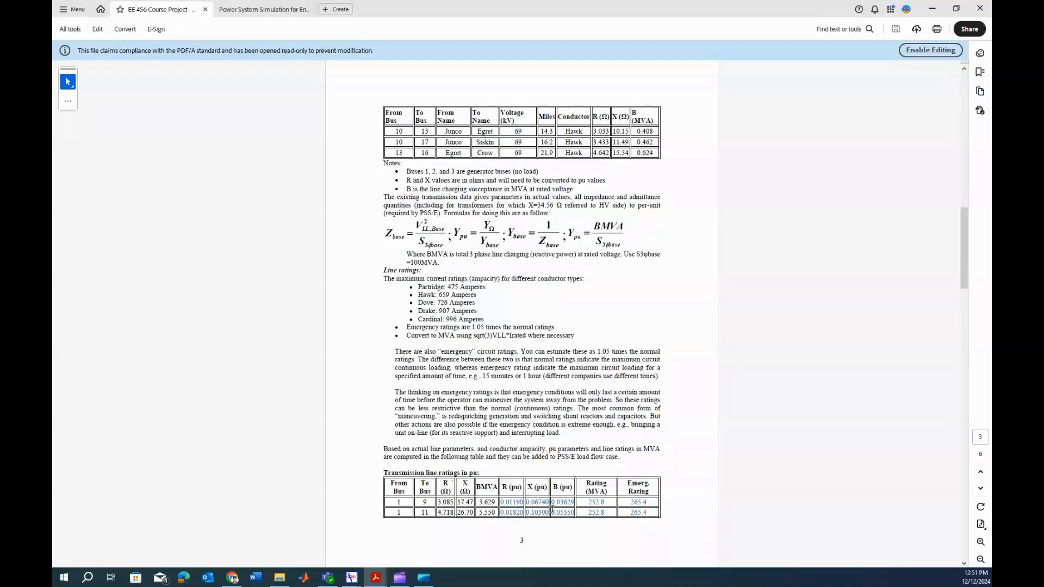
pyautogui.scroll(-2, 552, 510)
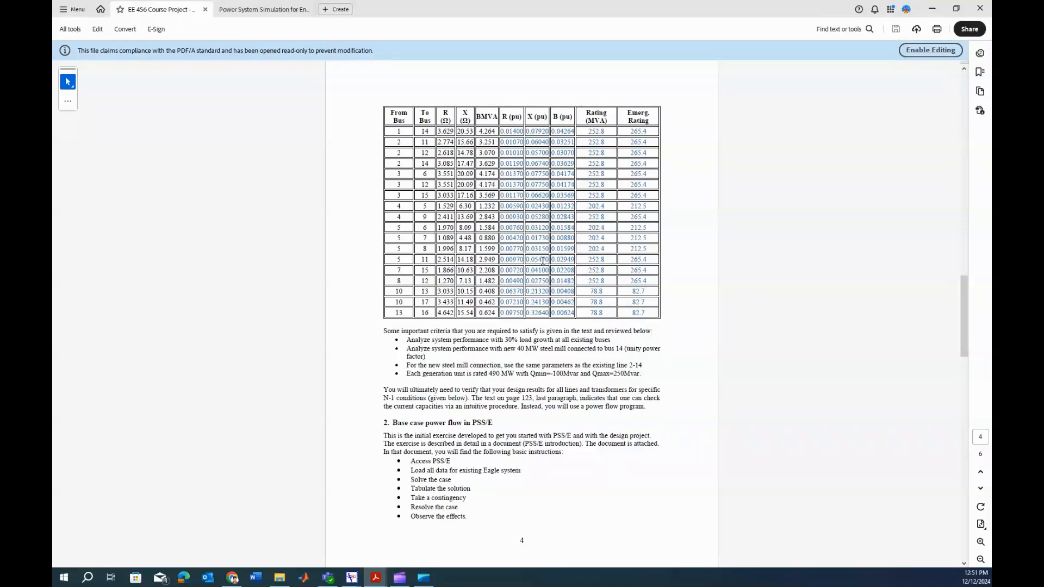
pyautogui.scroll(10, 488, 217)
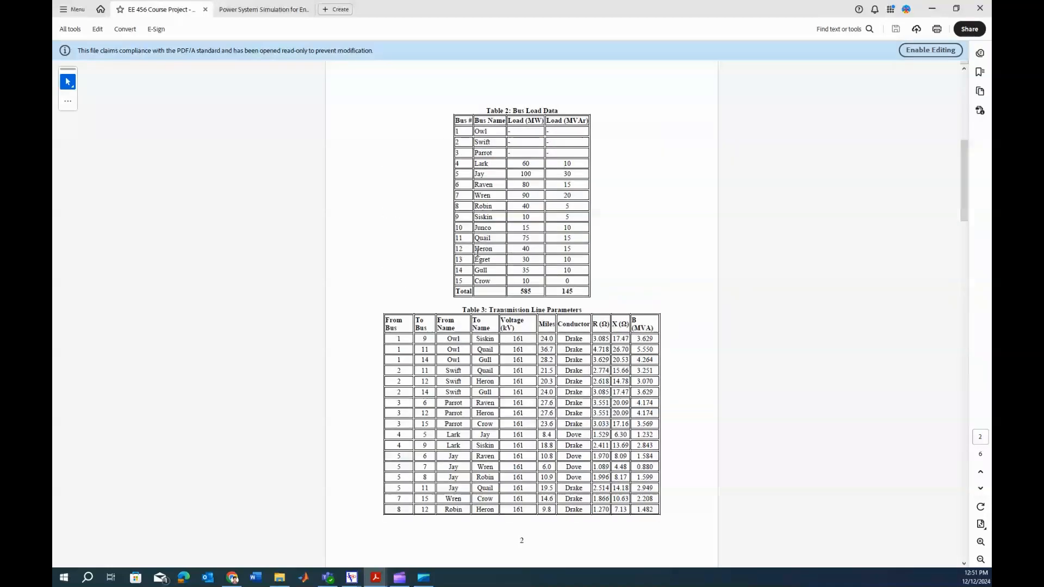
pyautogui.scroll(5, 563, 265)
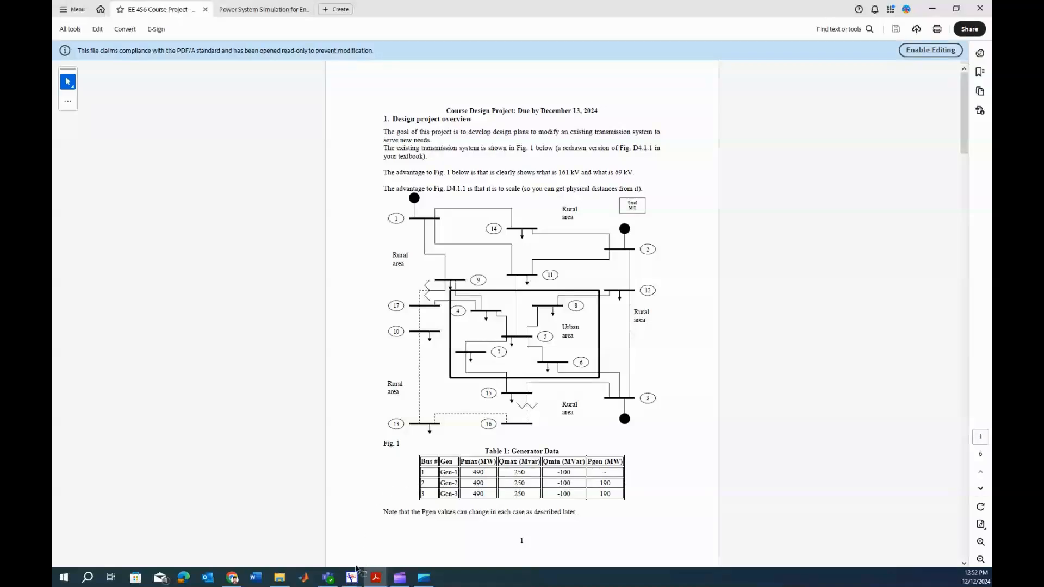
# Step: Switch to the empty PSS®E window and build a new case with a 100 MVA base and 60 Hz base frequency
pyautogui.moveTo(354, 580)
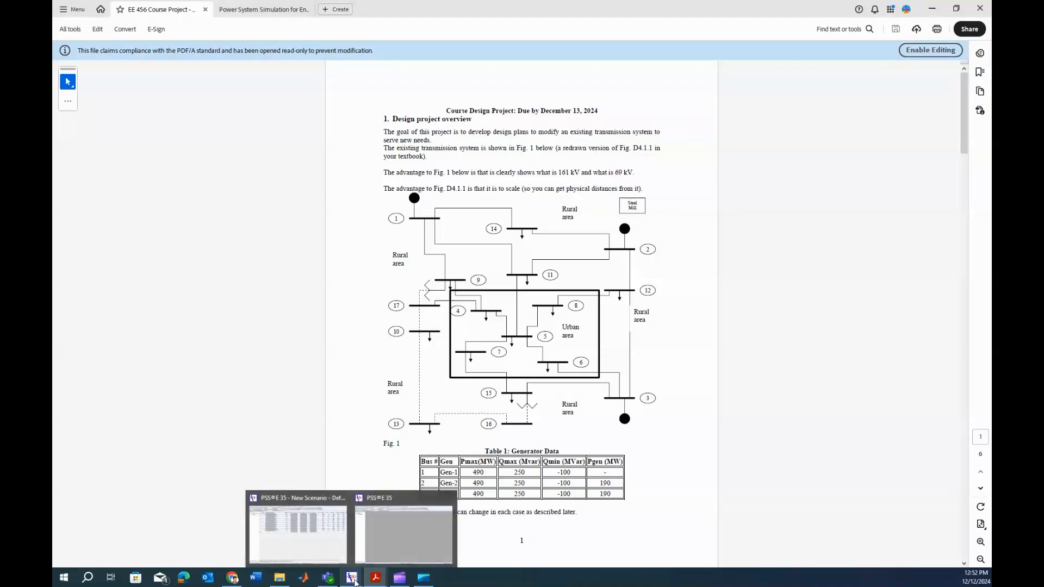
pyautogui.click(402, 541)
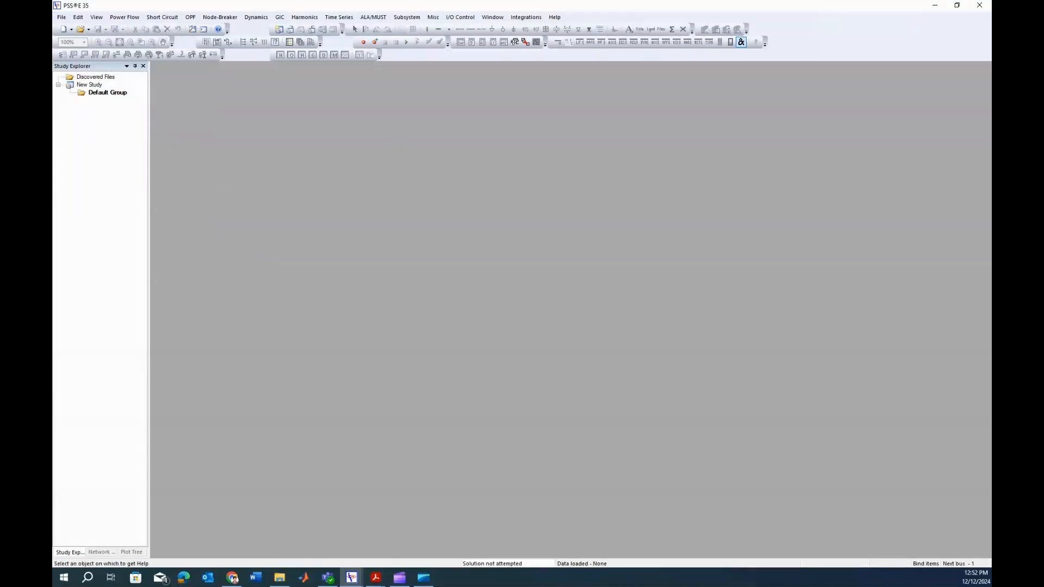
pyautogui.click(58, 19)
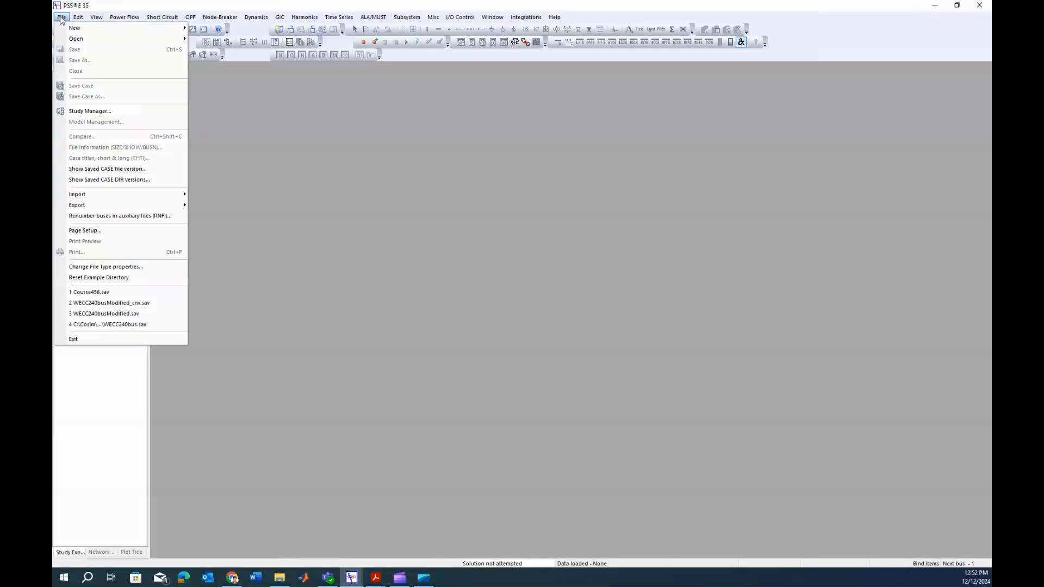
pyautogui.moveTo(61, 28)
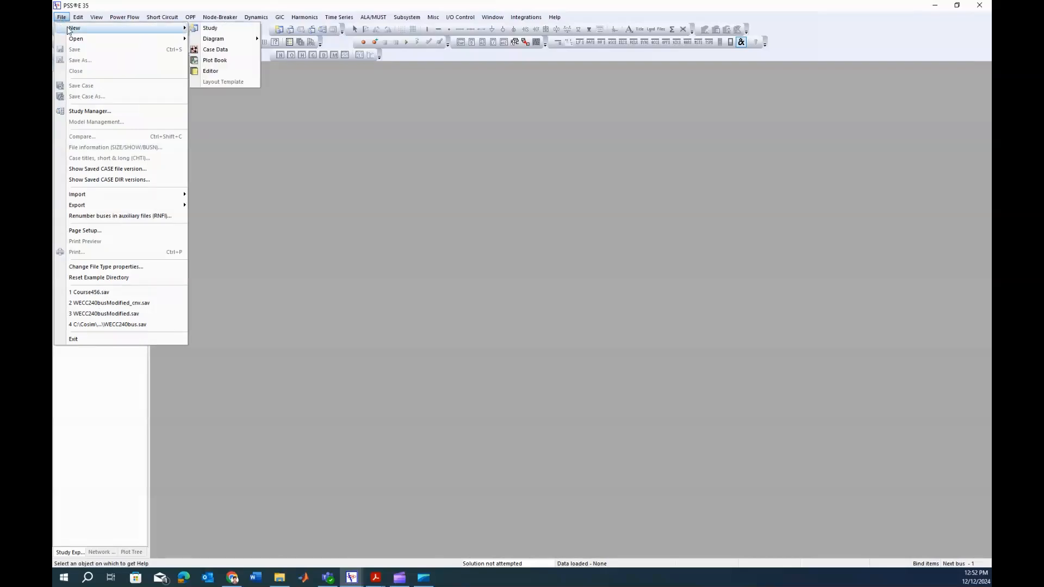
pyautogui.click(220, 50)
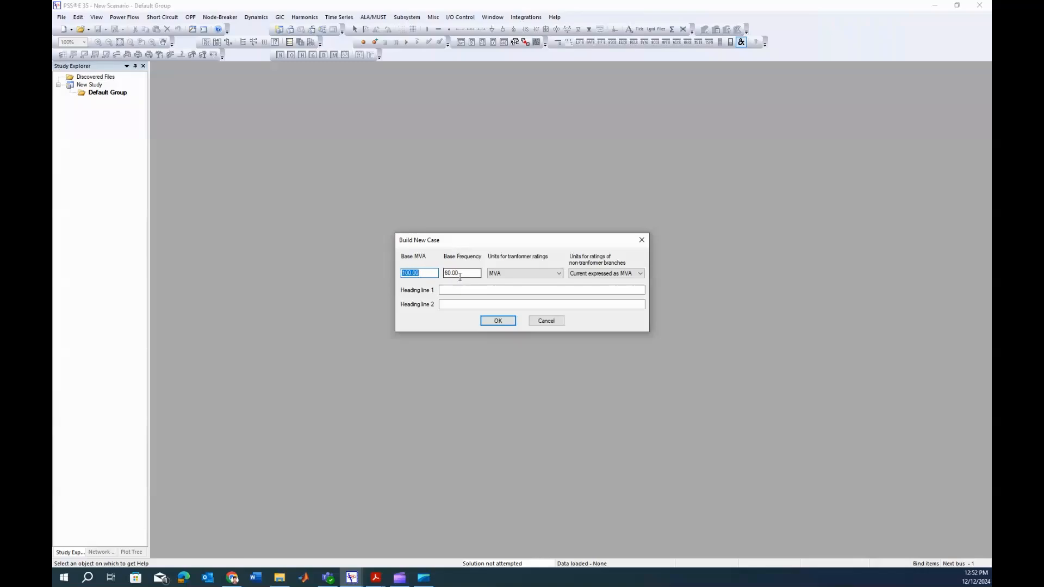
pyautogui.click(498, 321)
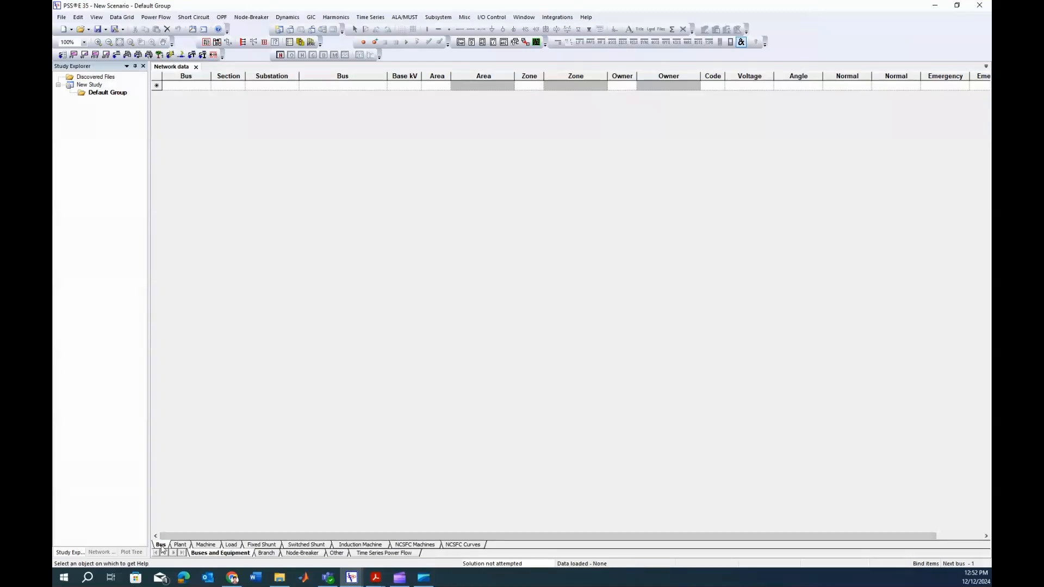
# Step: Look through the Plant, Machine, Load, AC Line and 2 Winding network data sheets, ending on the Bus sheet
pyautogui.click(180, 545)
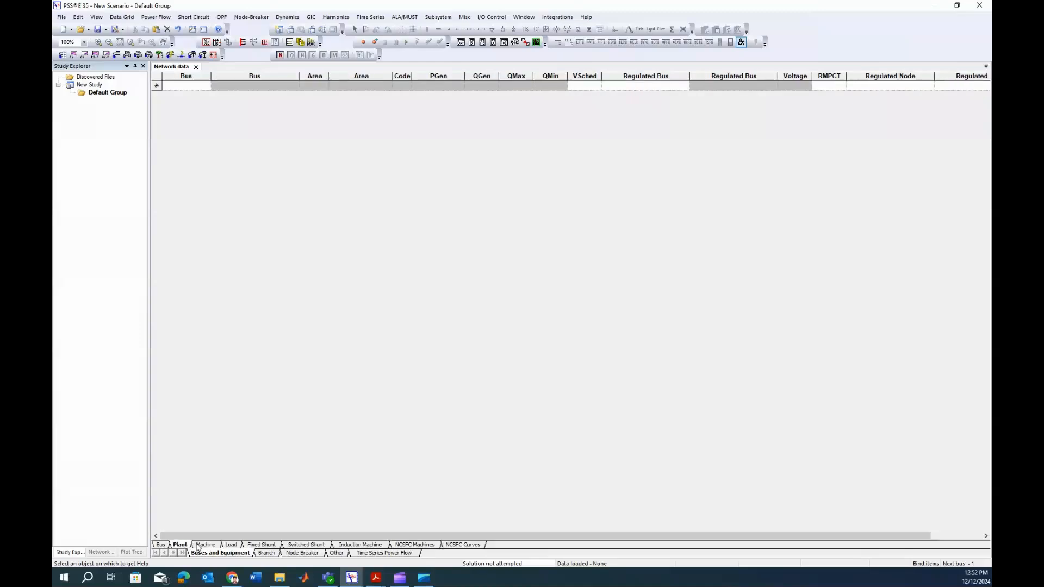
pyautogui.click(203, 545)
pyautogui.click(229, 545)
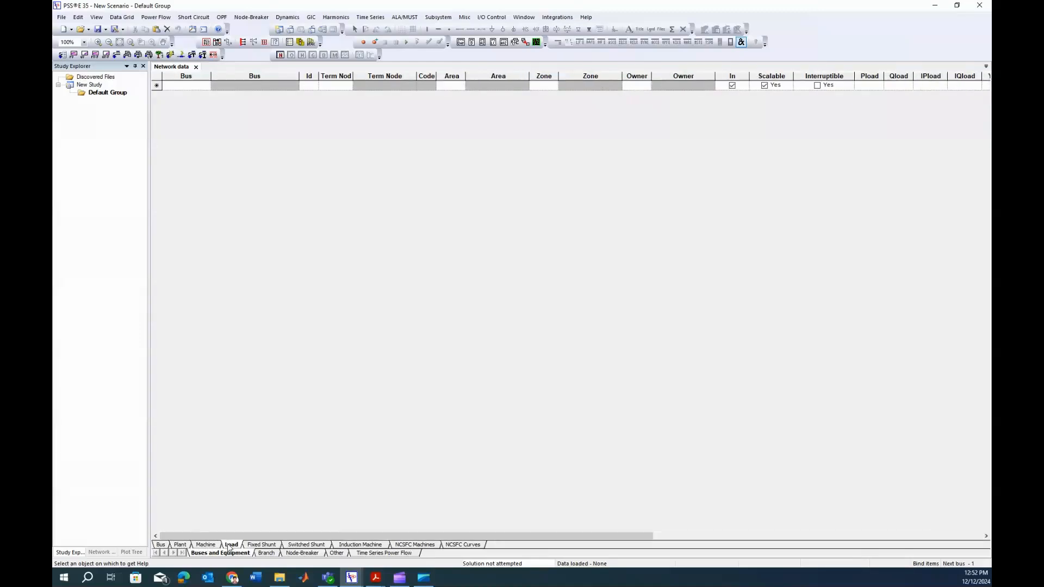
pyautogui.click(161, 545)
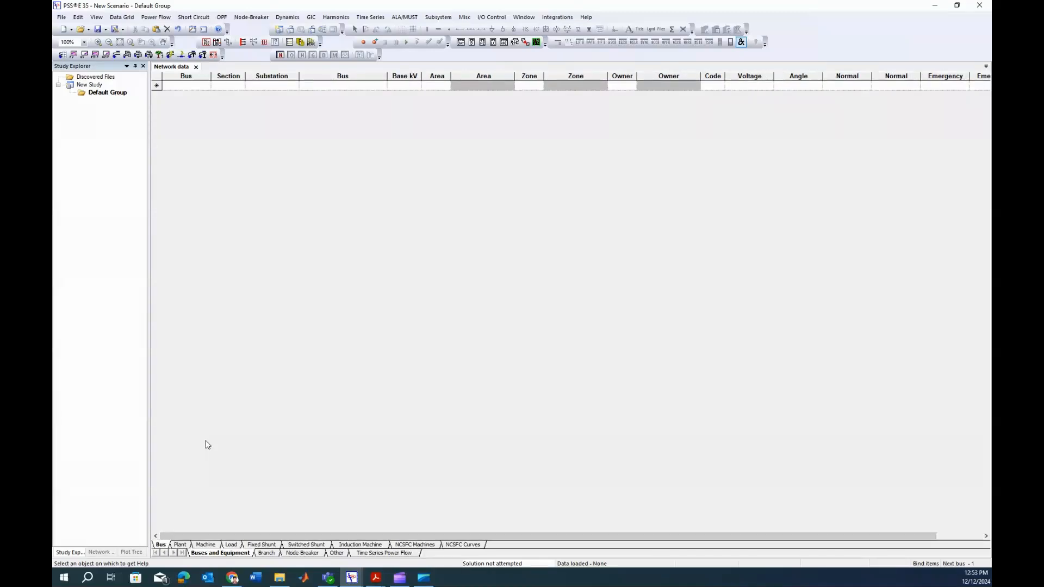
pyautogui.click(206, 545)
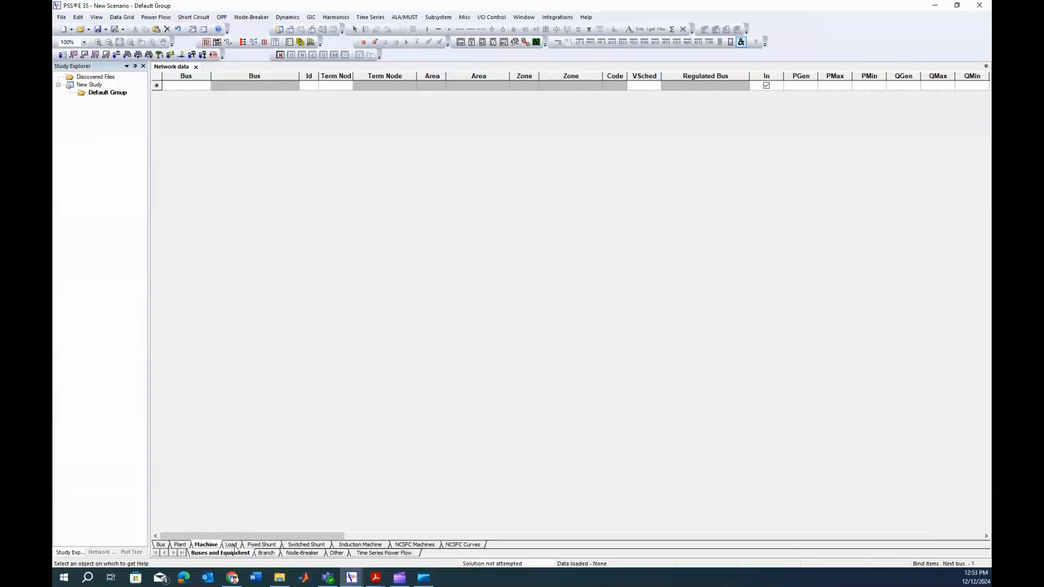
pyautogui.click(231, 545)
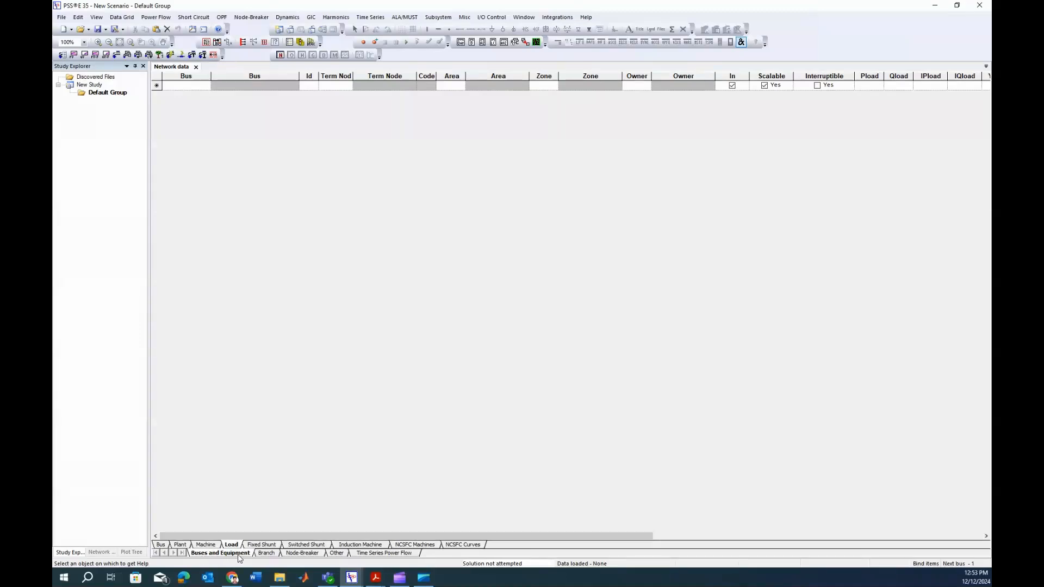
pyautogui.click(268, 554)
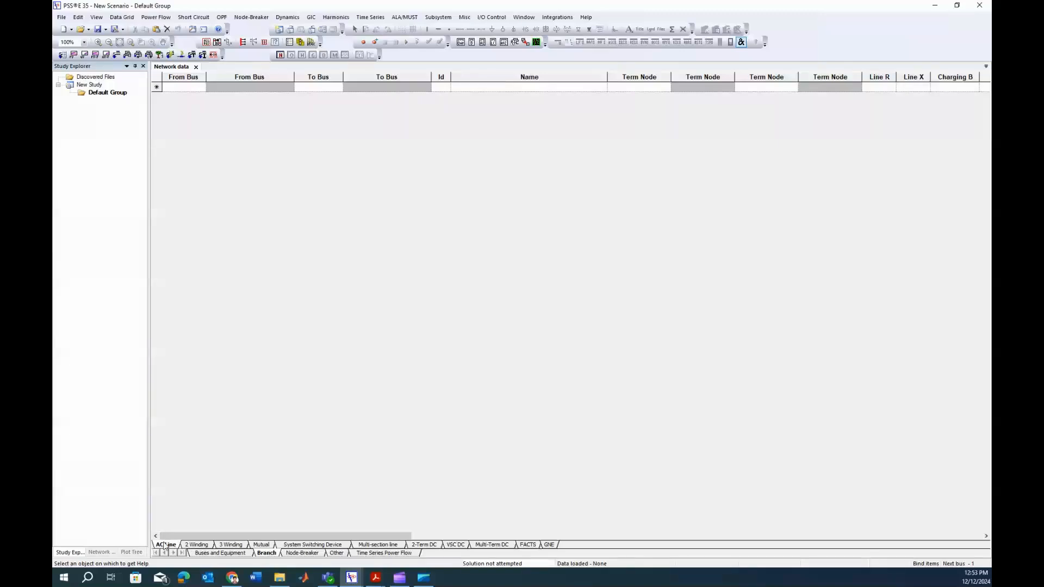
pyautogui.click(206, 545)
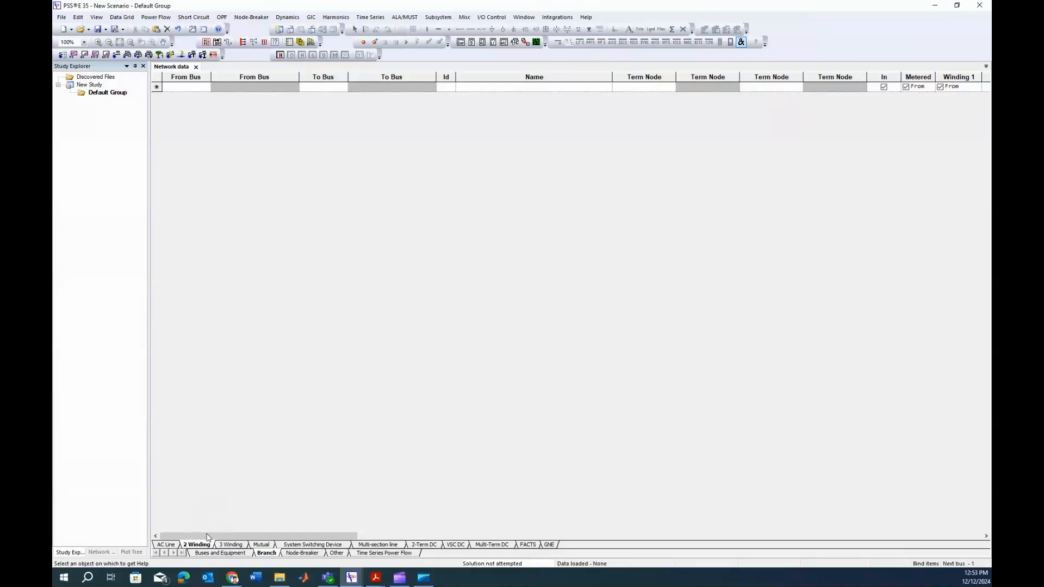
pyautogui.click(219, 551)
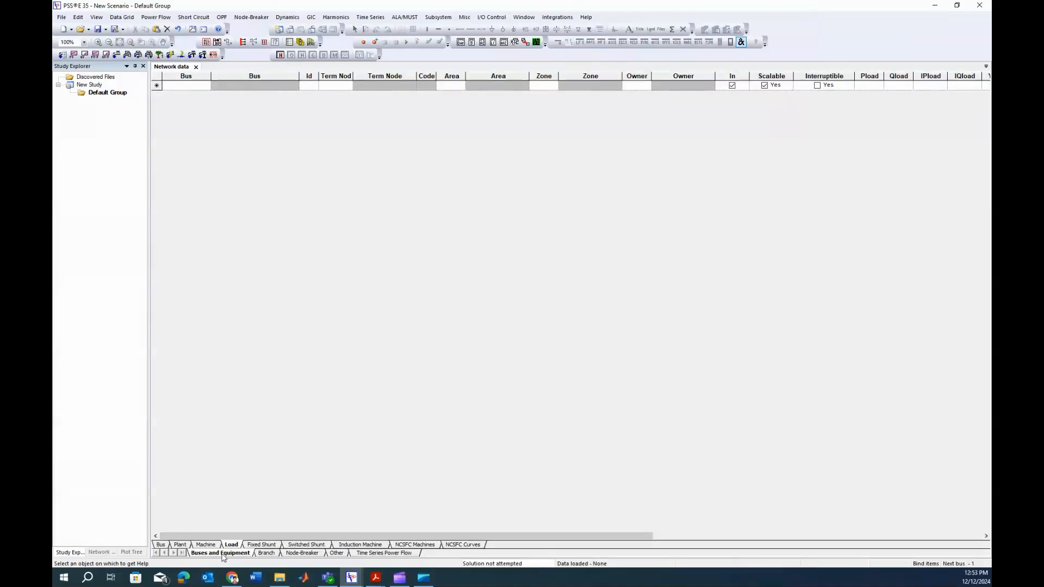
pyautogui.click(162, 545)
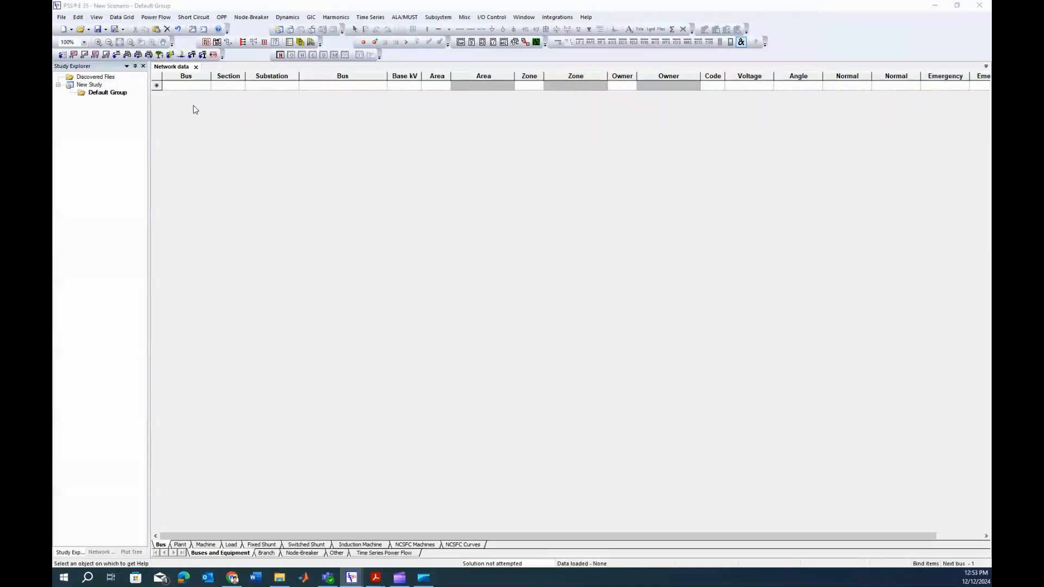
# Step: Consult the one-line diagram in the course project PDF and return to PSS®E
pyautogui.moveTo(378, 578)
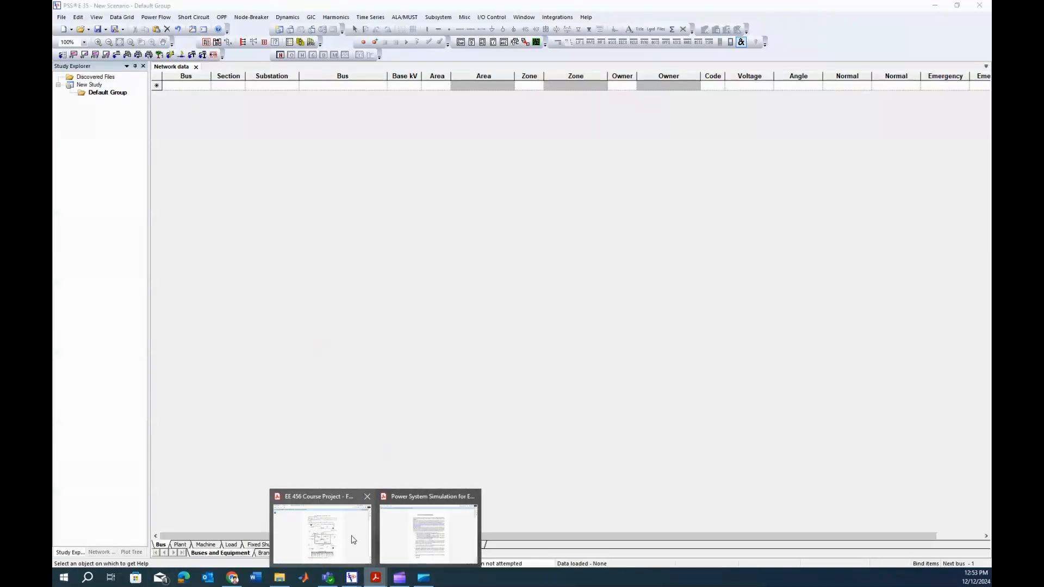
pyautogui.click(353, 538)
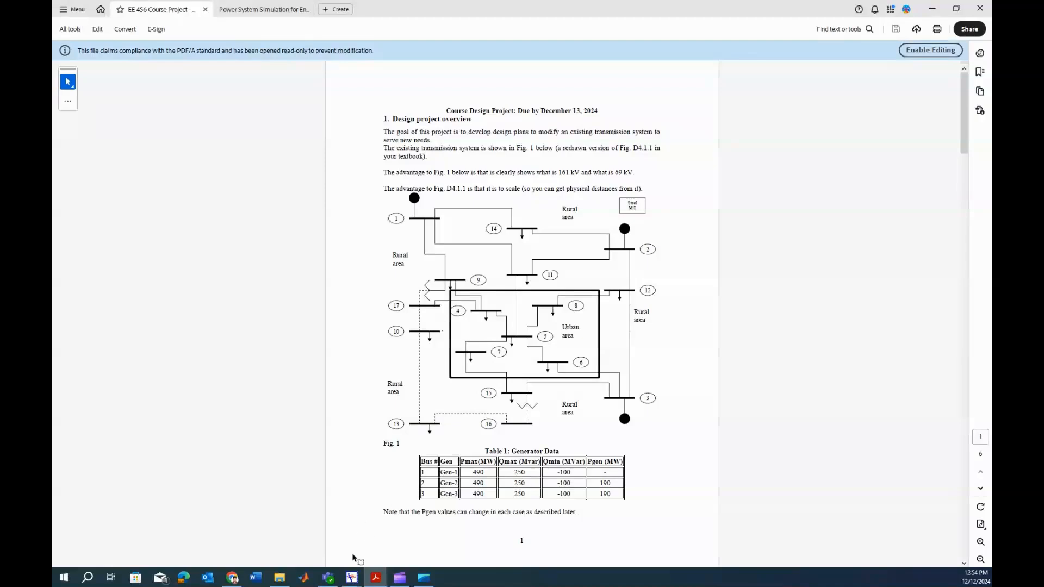
pyautogui.moveTo(352, 577)
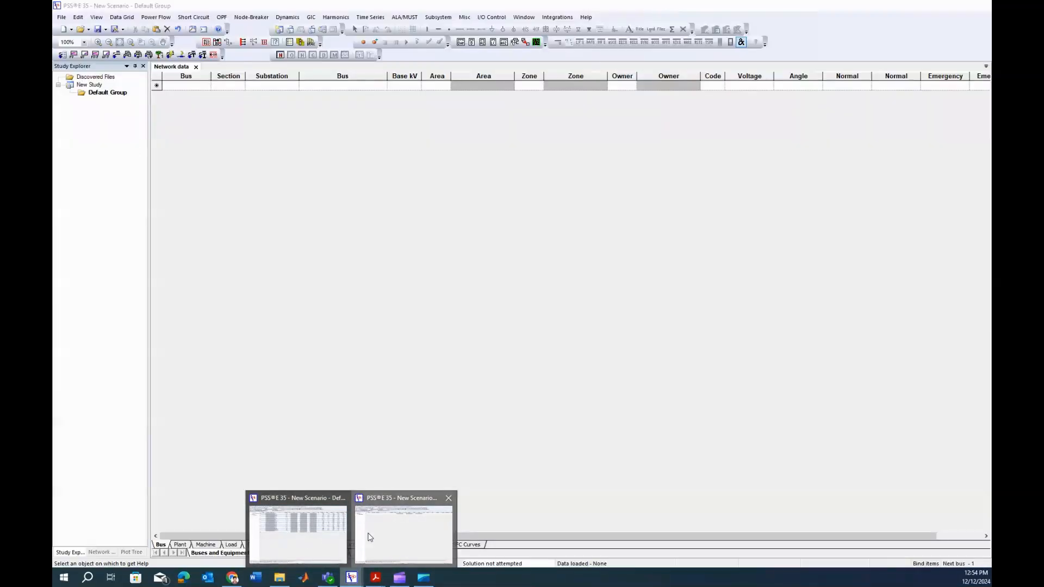
pyautogui.click(303, 542)
# Step: Add buses 1 and 2 to the bus data sheet
pyautogui.click(190, 87)
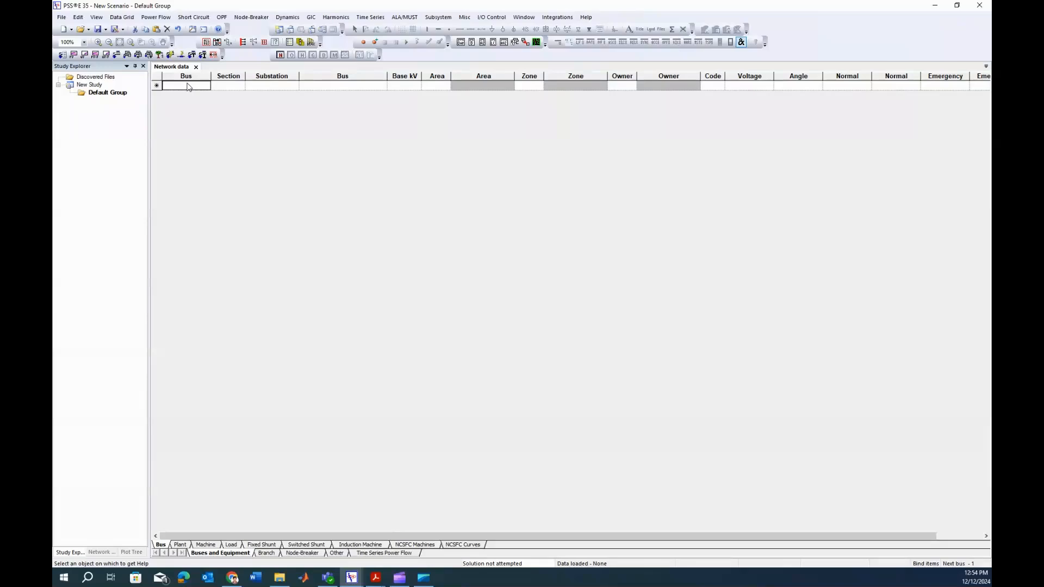
pyautogui.write('1')
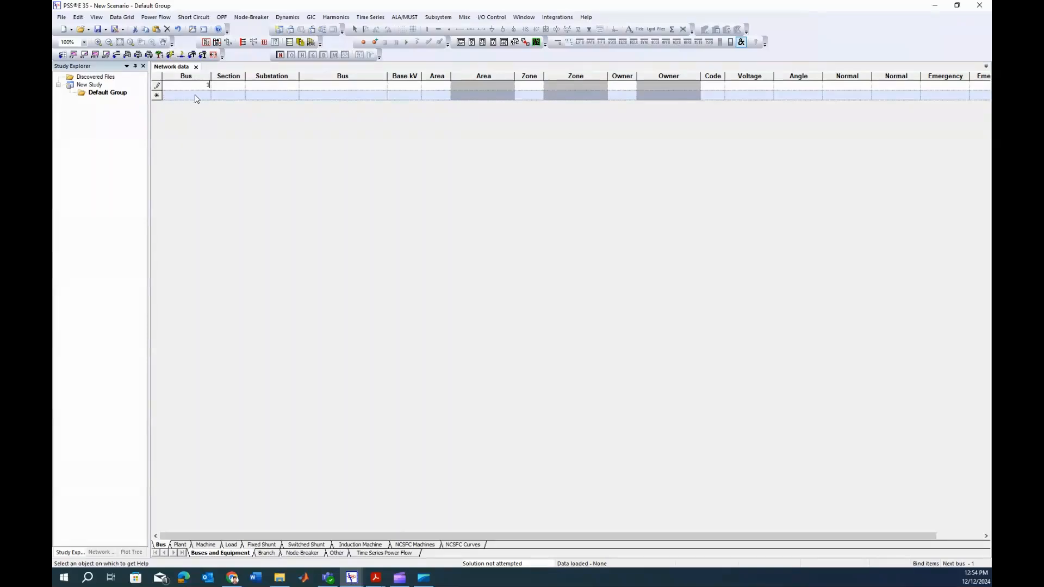
pyautogui.click(201, 98)
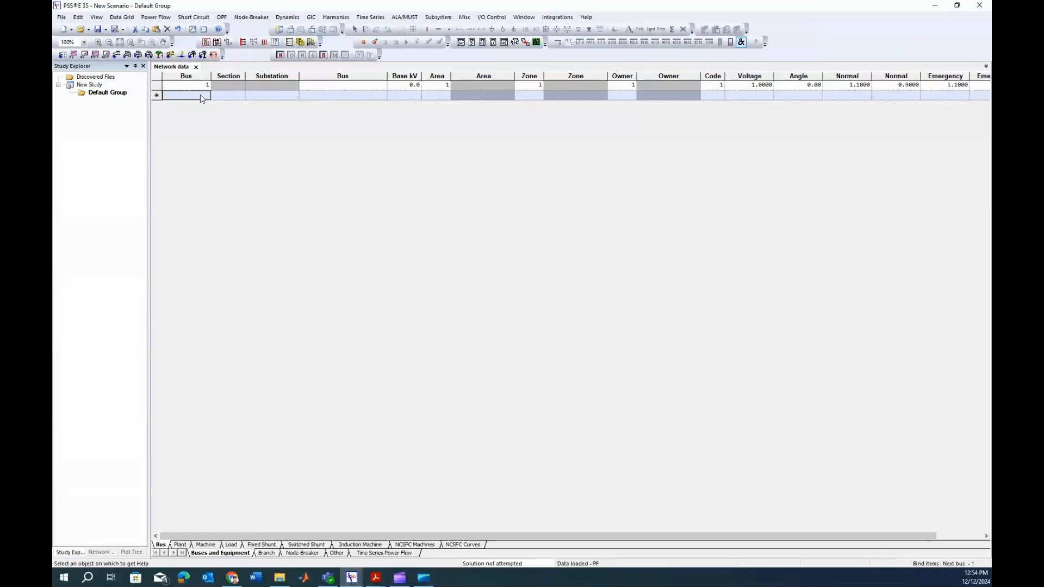
pyautogui.write('2')
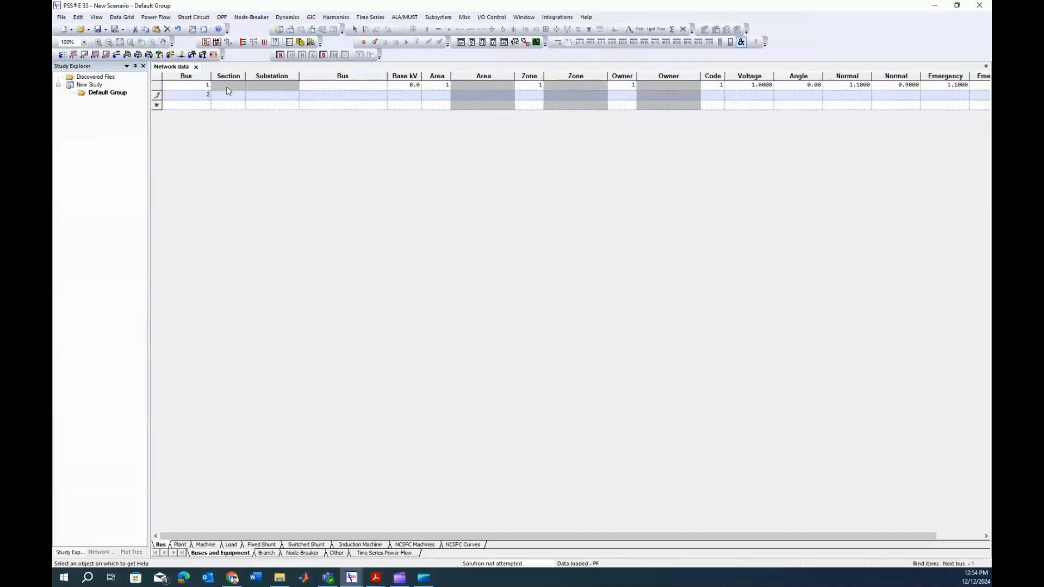
pyautogui.click(198, 85)
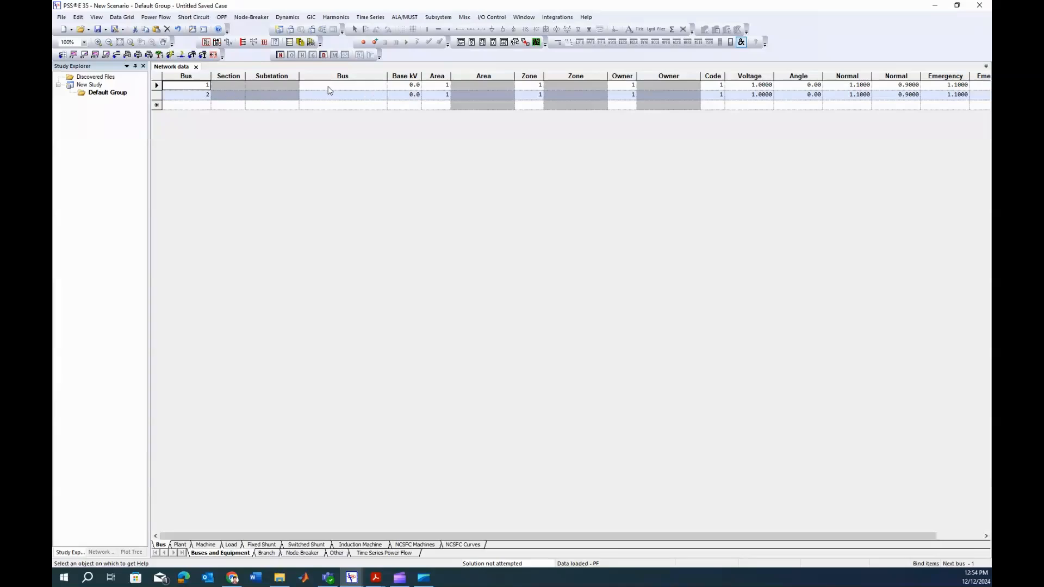
# Step: Name bus 1 OWL and set its base voltage to 161 kV
pyautogui.click(341, 87)
pyautogui.click(197, 90)
pyautogui.click(343, 88)
pyautogui.write('OWL')
pyautogui.click(407, 86)
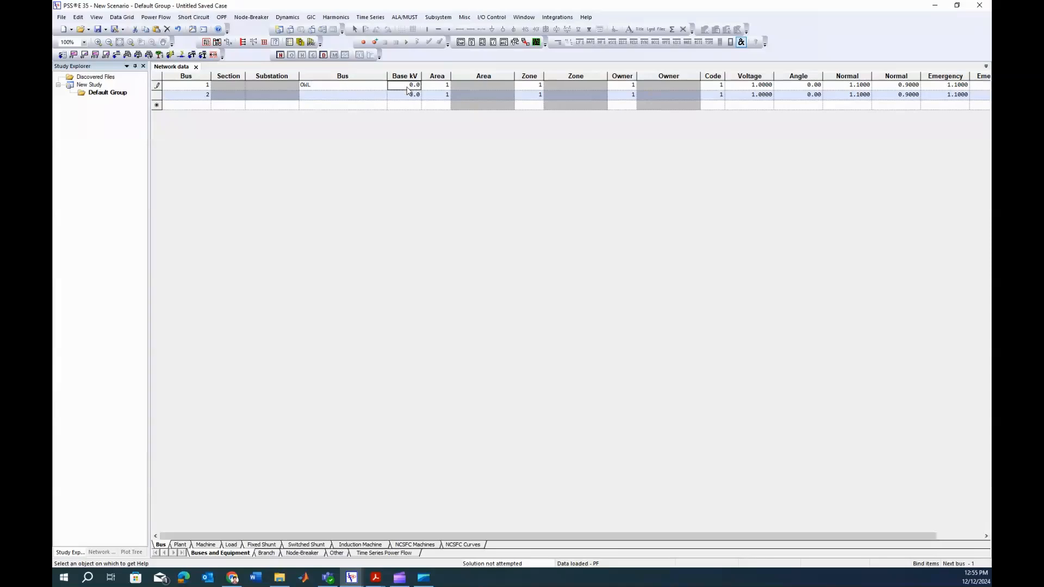
pyautogui.write('161')
pyautogui.click(440, 89)
# Step: Check the system areas on the project PDF's one-line diagram, then go back to the PSS®E bus data
pyautogui.click(351, 577)
pyautogui.moveTo(380, 576)
pyautogui.click(326, 535)
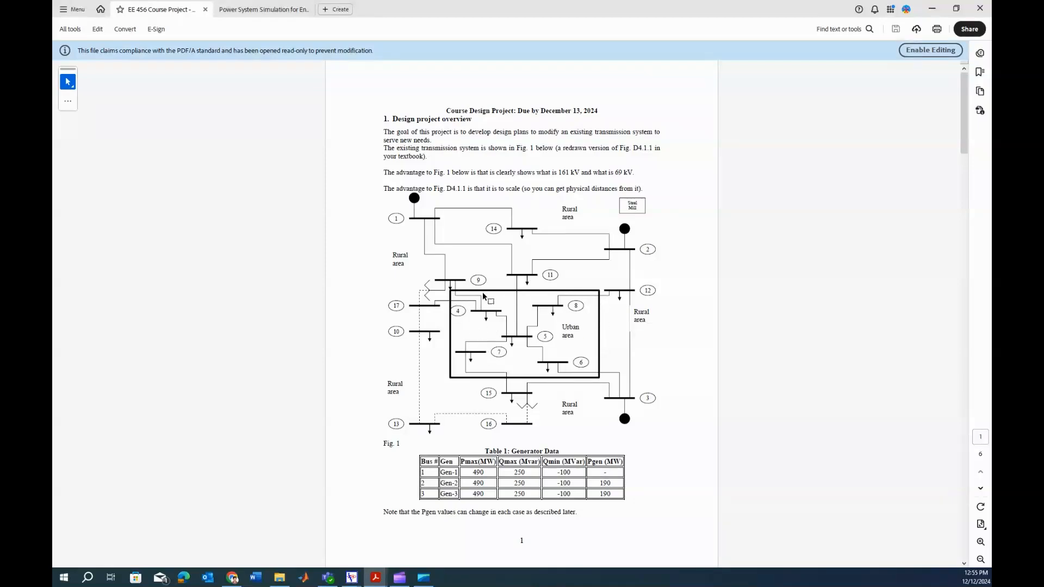
pyautogui.click(932, 8)
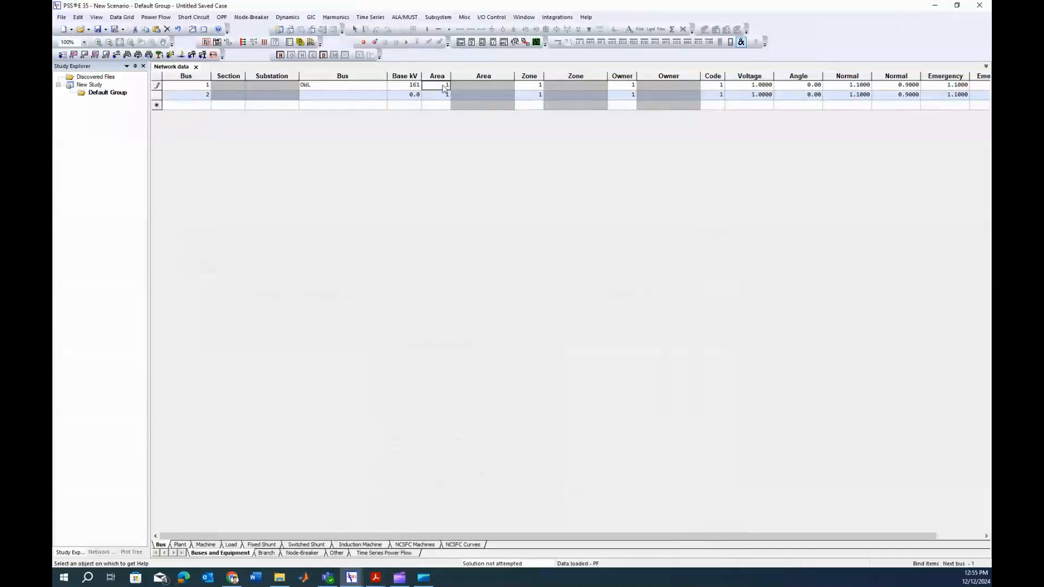
# Step: Set bus 1's code to 3 and its voltage to 1.03
pyautogui.click(528, 86)
pyautogui.click(630, 86)
pyautogui.click(716, 87)
pyautogui.write('3')
pyautogui.click(749, 87)
pyautogui.write('1.03')
pyautogui.click(795, 88)
# Step: Look up the acceptable voltage range and generator voltage schedule in the project PDF, then go back to the PSS®E bus data
pyautogui.moveTo(375, 578)
pyautogui.click(326, 524)
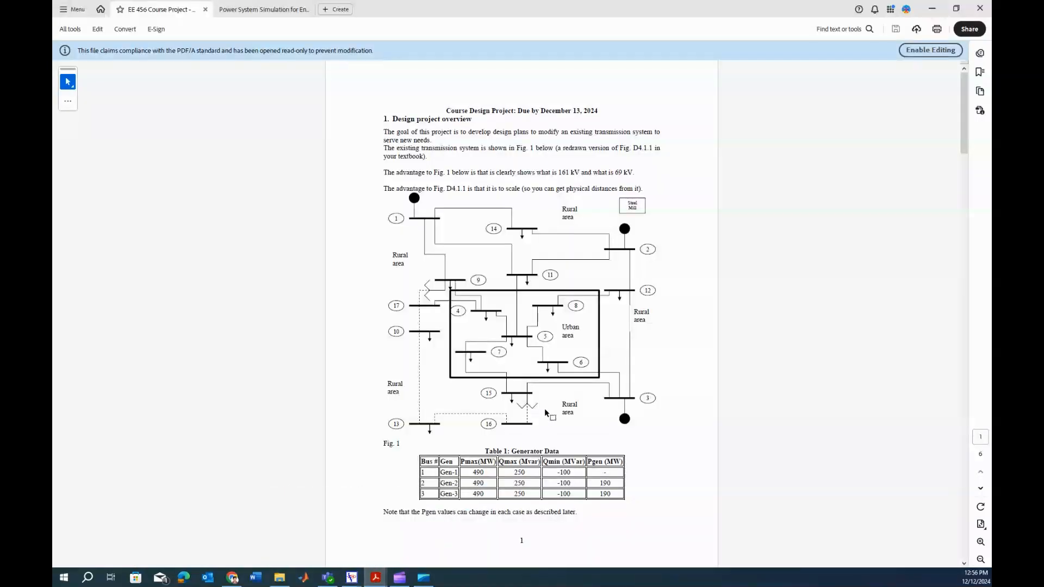
pyautogui.scroll(-3, 550, 406)
pyautogui.scroll(-3, 550, 407)
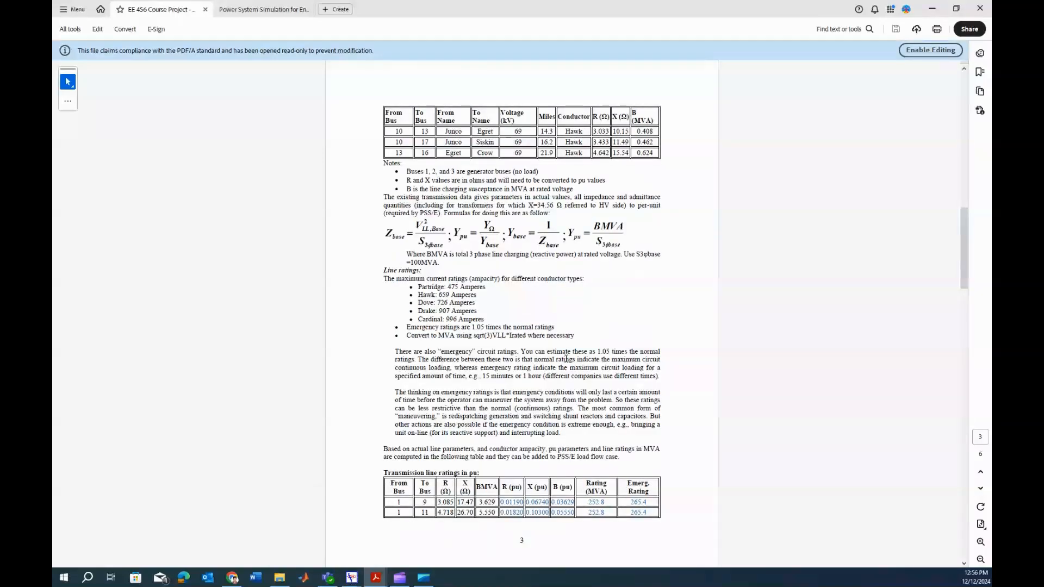
pyautogui.scroll(-3, 566, 359)
pyautogui.scroll(-3, 566, 359)
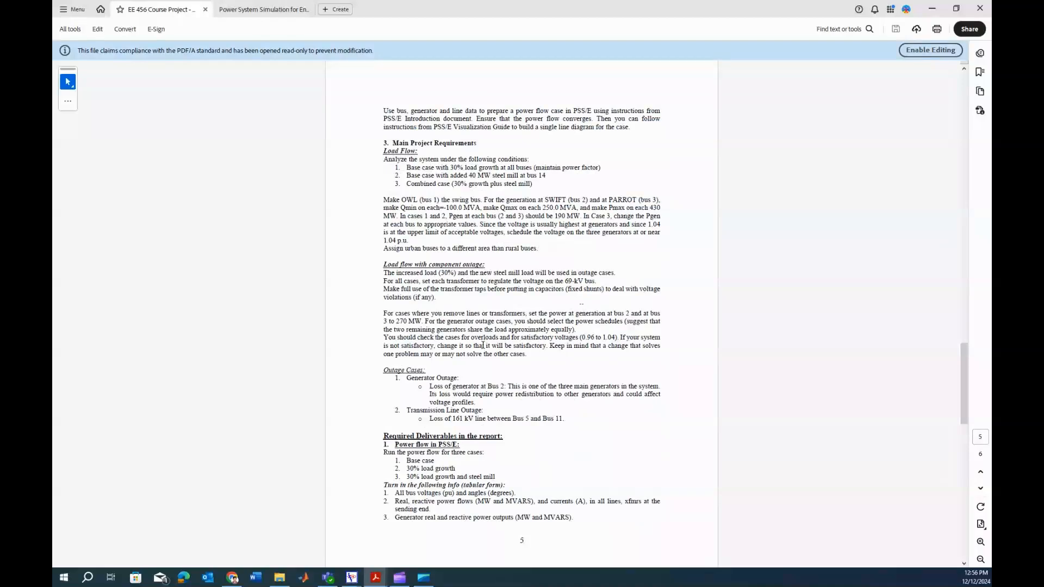
pyautogui.moveTo(383, 337); pyautogui.dragTo(621, 338)
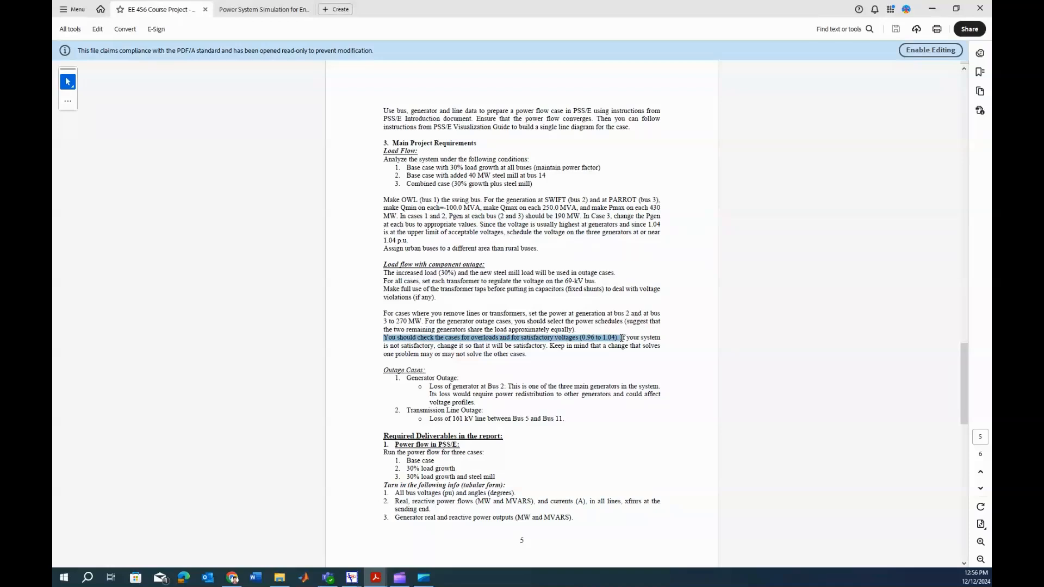
pyautogui.moveTo(479, 224); pyautogui.dragTo(411, 239)
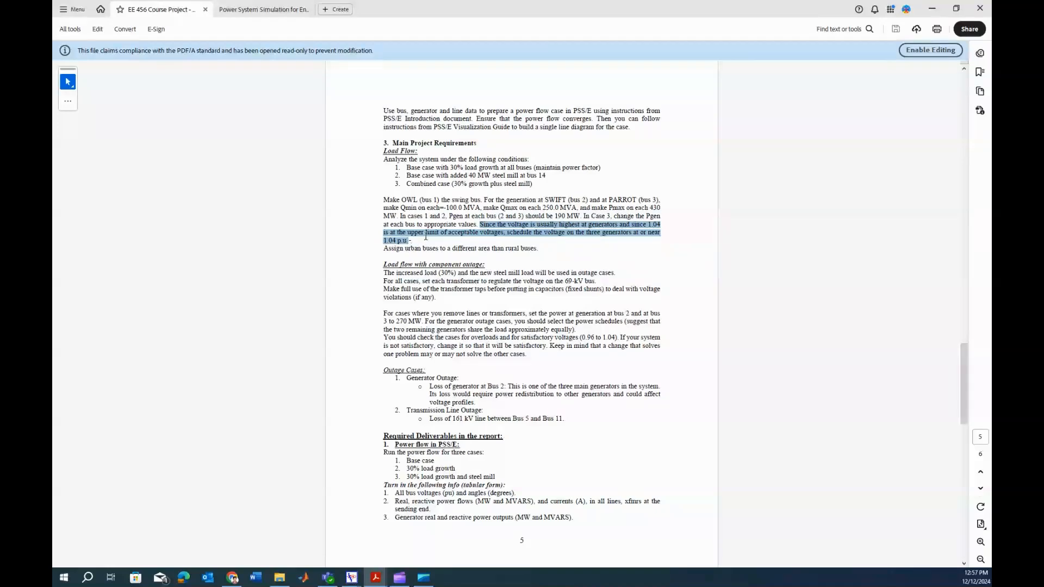
pyautogui.click(930, 13)
pyautogui.click(760, 86)
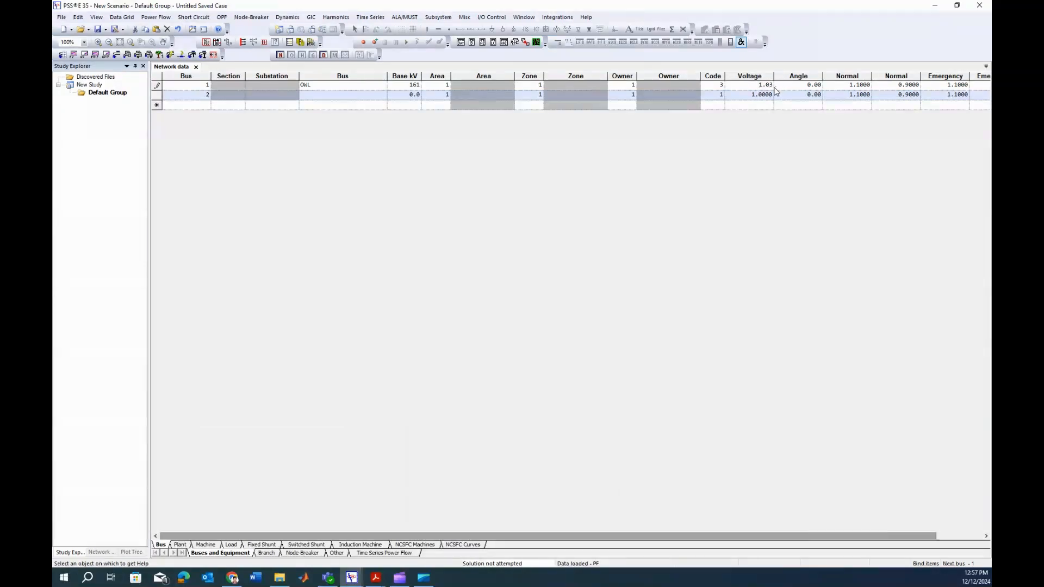
pyautogui.click(814, 86)
pyautogui.click(840, 87)
# Step: Name bus 2 SWIFT and set its base voltage to 161 kV
pyautogui.click(199, 97)
pyautogui.click(314, 97)
pyautogui.write('SWIFT')
pyautogui.click(417, 96)
pyautogui.write('161')
pyautogui.click(440, 97)
# Step: Set bus 2's code to 2 and its voltage to 1.03
pyautogui.click(711, 98)
pyautogui.write('2')
pyautogui.click(747, 98)
pyautogui.write('1.03')
pyautogui.click(792, 97)
# Step: Add bus 3 to the bus data sheet and name it PARROT
pyautogui.click(207, 99)
pyautogui.click(205, 107)
pyautogui.write('3')
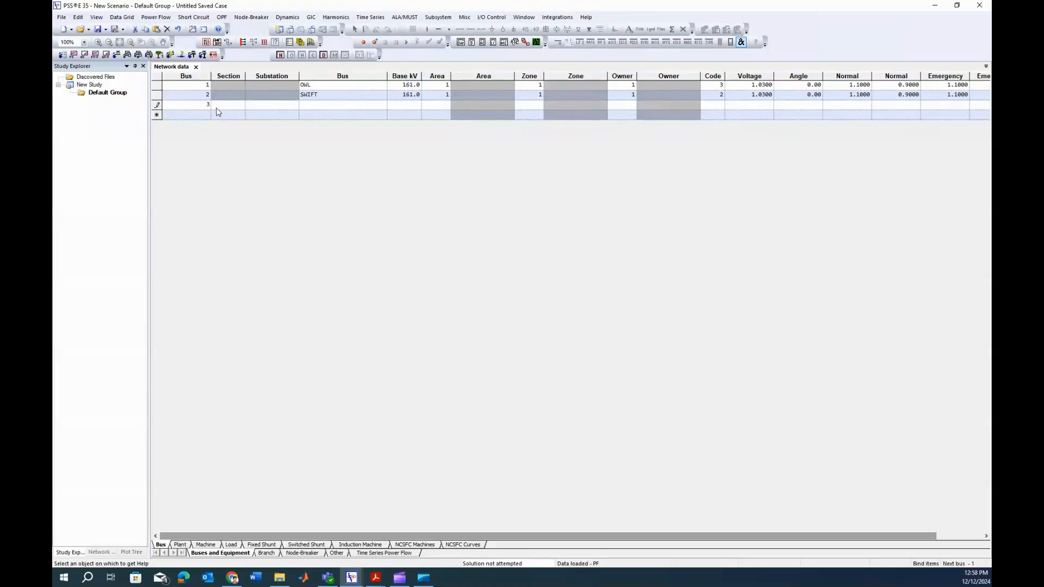
pyautogui.press('Tab')
pyautogui.press('Tab')
pyautogui.press('Tab')
pyautogui.write('Pa')
pyautogui.press('BackSpace')
pyautogui.write('ARROT')
# Step: Set bus 3's base voltage to 161 kV and its area to 1, and commit the row
pyautogui.click(407, 106)
pyautogui.write('161')
pyautogui.click(436, 106)
pyautogui.write('1')
pyautogui.click(198, 105)
pyautogui.press('Return')
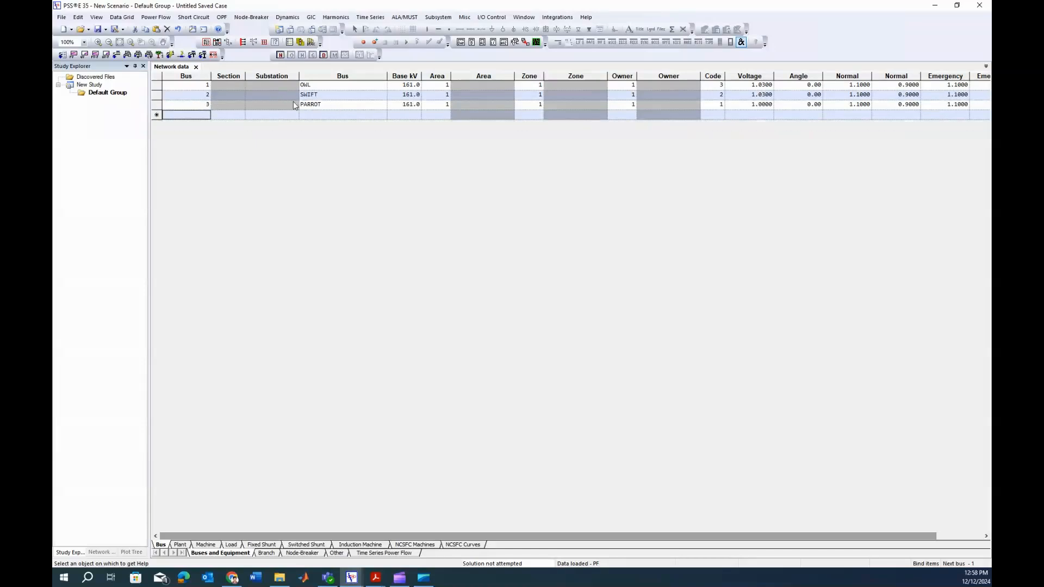
# Step: Set bus 3's code to 2 and its voltage to 1.02
pyautogui.click(721, 105)
pyautogui.click(717, 105)
pyautogui.write('2')
pyautogui.click(759, 105)
pyautogui.write('1.02')
pyautogui.click(815, 104)
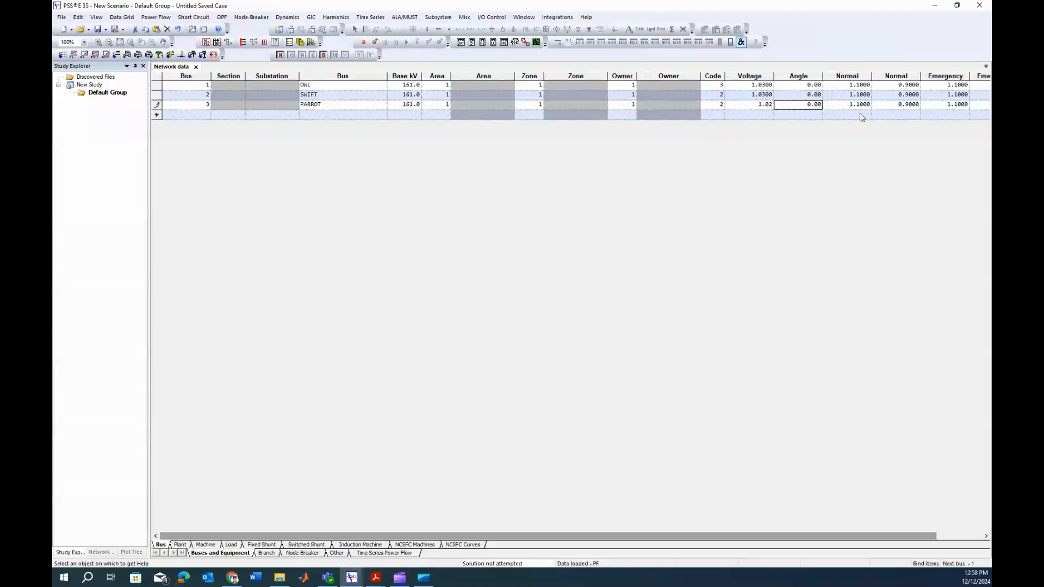
# Step: Add bus 4 to the bus data sheet and name it LARK
pyautogui.click(188, 105)
pyautogui.click(184, 115)
pyautogui.write('4')
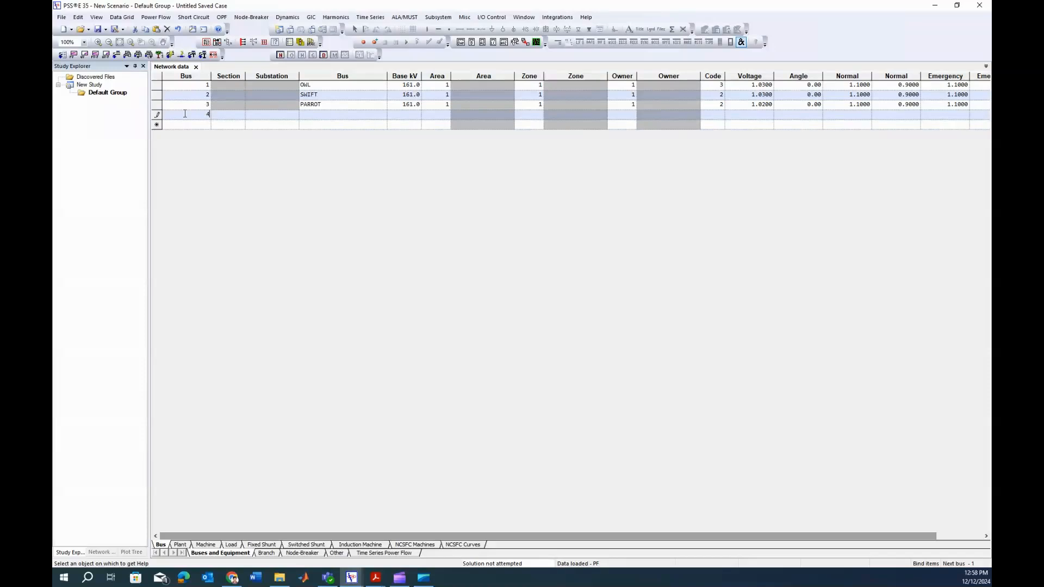
pyautogui.click(186, 122)
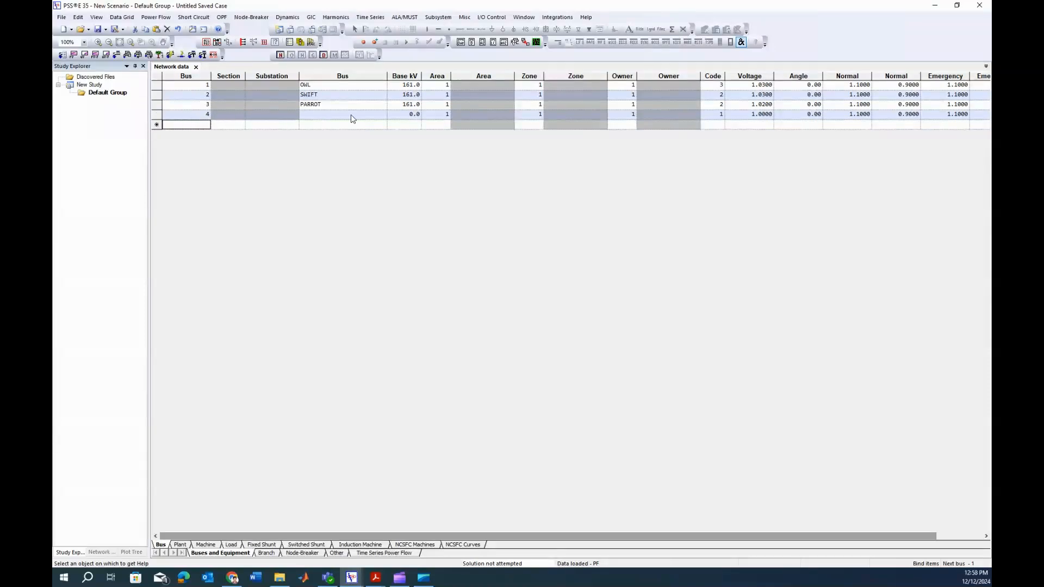
pyautogui.click(155, 114)
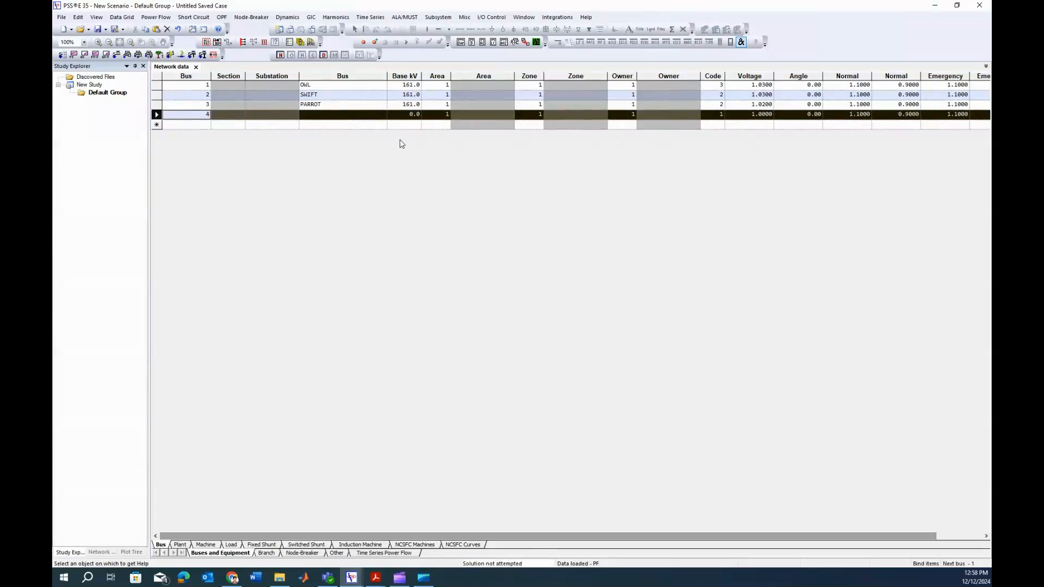
pyautogui.click(326, 116)
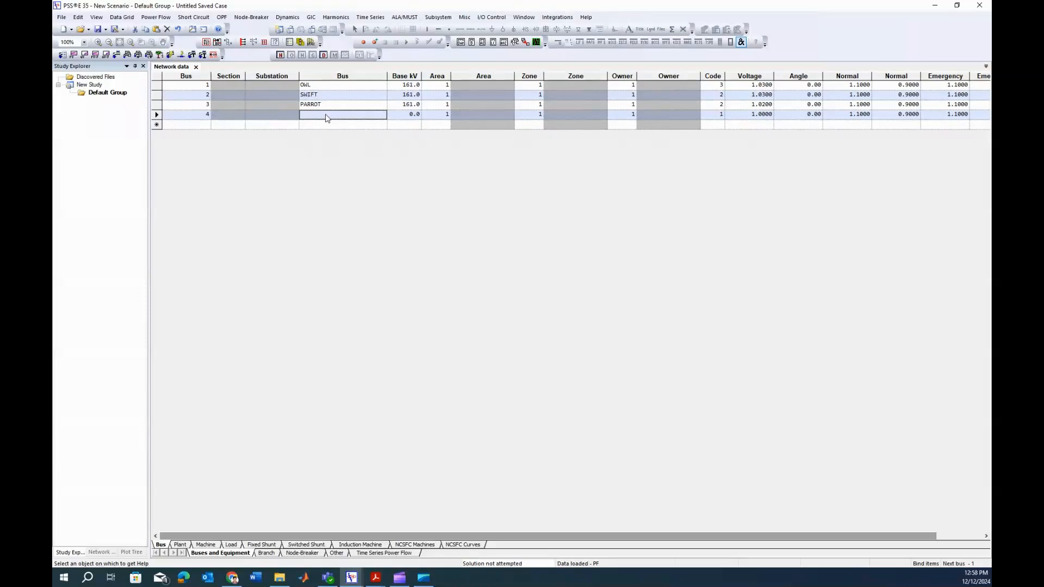
pyautogui.write('lark')
pyautogui.press('BackSpace')
pyautogui.write('LARK')
# Step: Set bus 4's base voltage to 161 kV and its area to 2, and commit the row
pyautogui.click(409, 118)
pyautogui.write('161')
pyautogui.click(444, 115)
pyautogui.write('2')
pyautogui.click(720, 115)
pyautogui.click(810, 116)
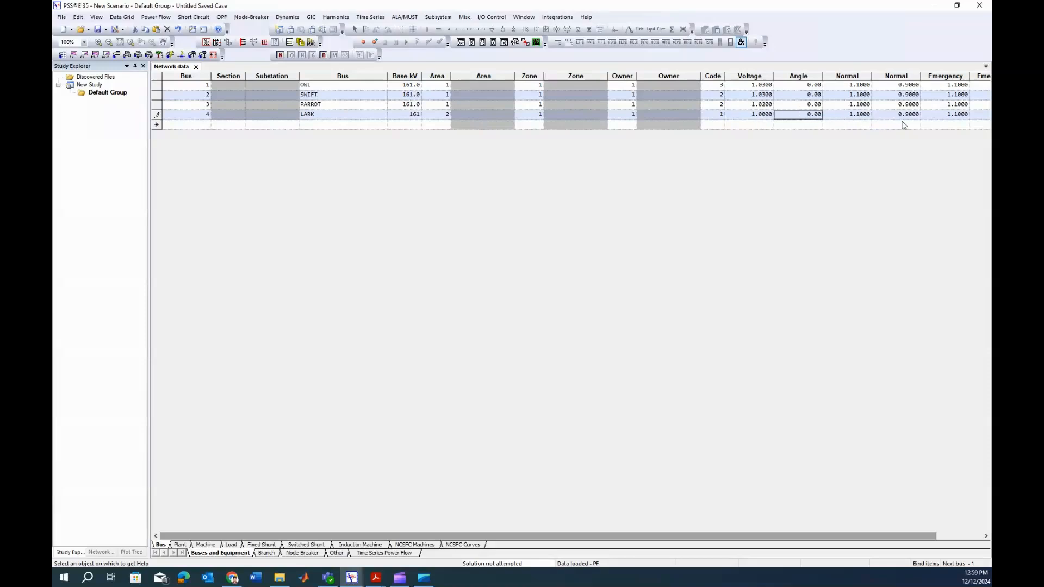
pyautogui.click(205, 120)
pyautogui.press('Return')
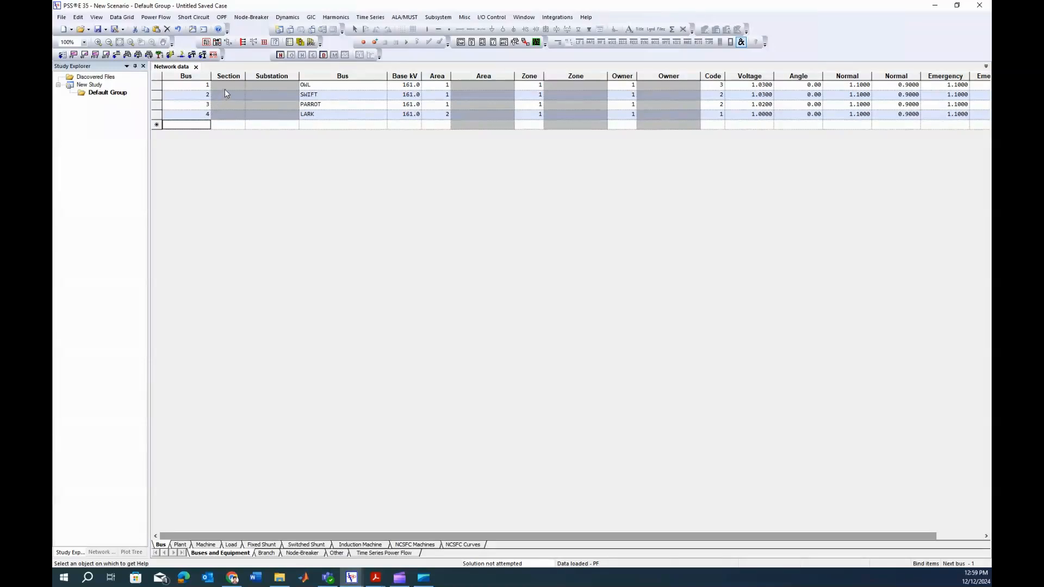
# Step: Add bus 5 to the bus data sheet and name it JAY
pyautogui.write('5')
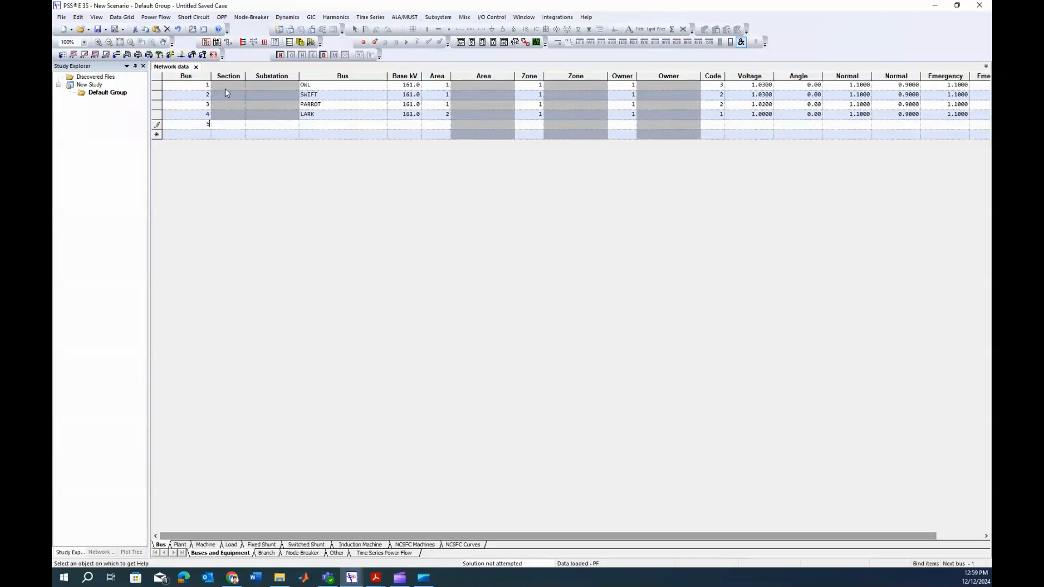
pyautogui.press('Return')
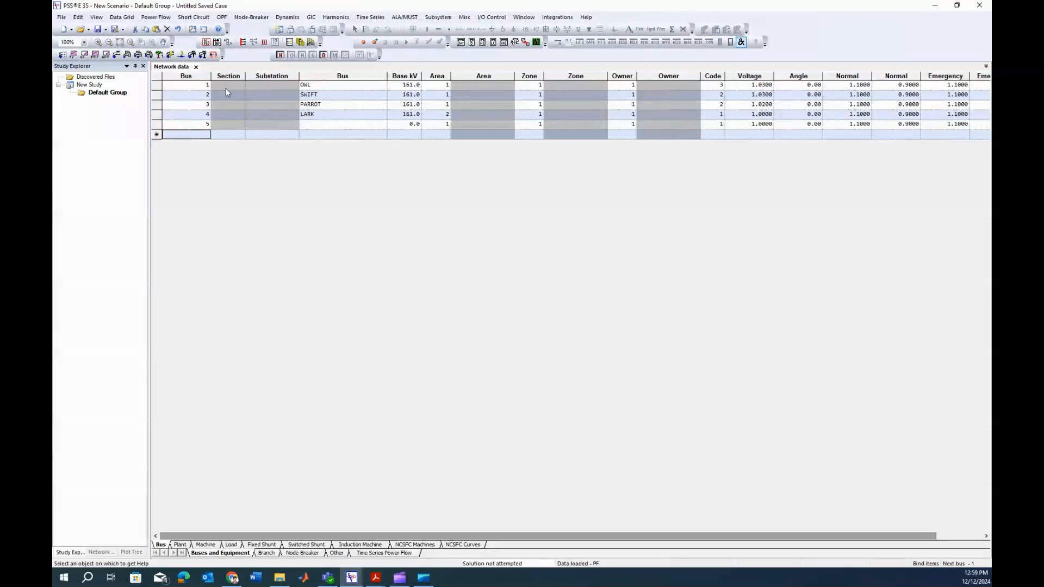
pyautogui.click(314, 126)
pyautogui.write('jay')
pyautogui.press('BackSpace')
pyautogui.press('BackSpace')
pyautogui.press('BackSpace')
pyautogui.write('JAY')
# Step: Set bus 5's base voltage to 161 kV and its area to 2
pyautogui.click(417, 125)
pyautogui.write('161')
pyautogui.click(425, 127)
pyautogui.write('2')
pyautogui.press('Tab')
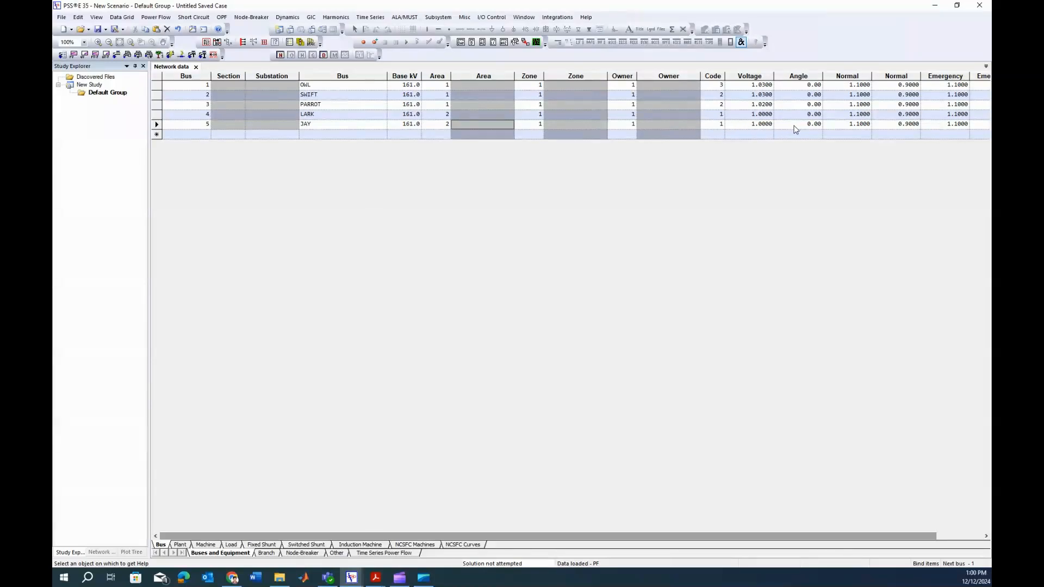
# Step: Add rows for buses 6 to 15, 161 and 17 to the bus data sheet
pyautogui.click(196, 135)
pyautogui.write('6')
pyautogui.press('Return')
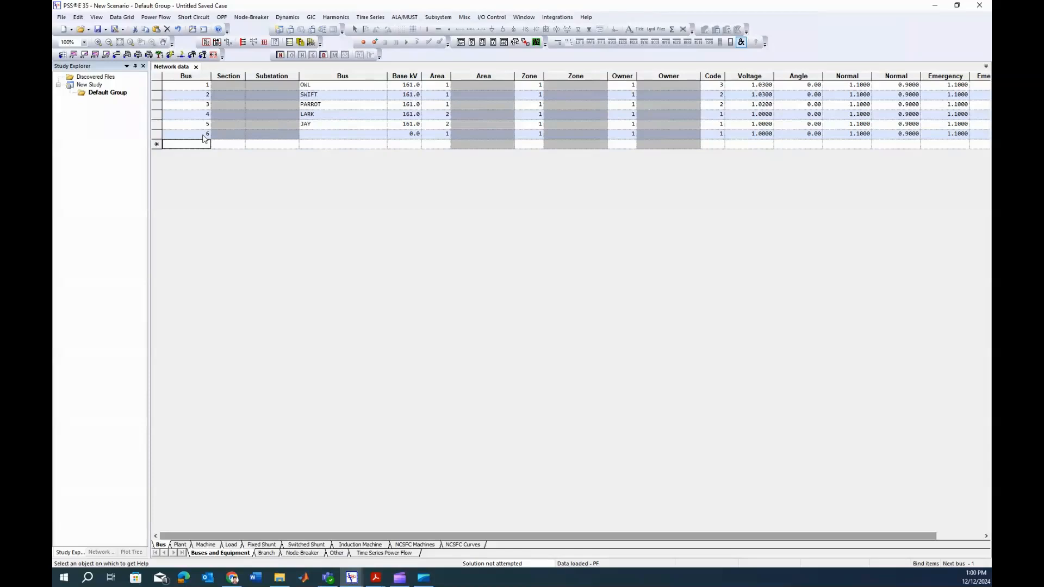
pyautogui.write('7')
pyautogui.press('Return')
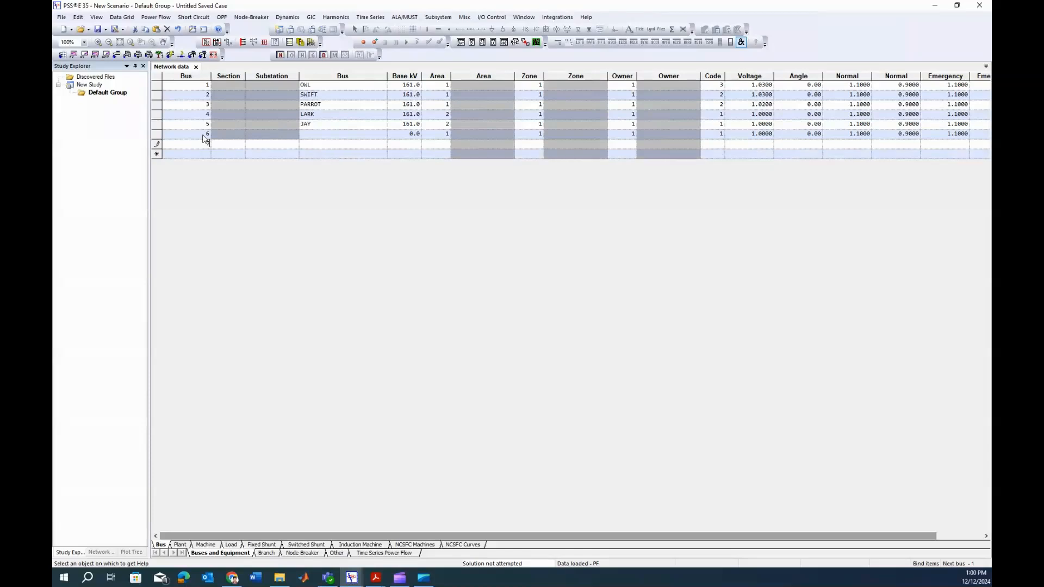
pyautogui.write('8')
pyautogui.press('Return')
pyautogui.write('9')
pyautogui.press('Return')
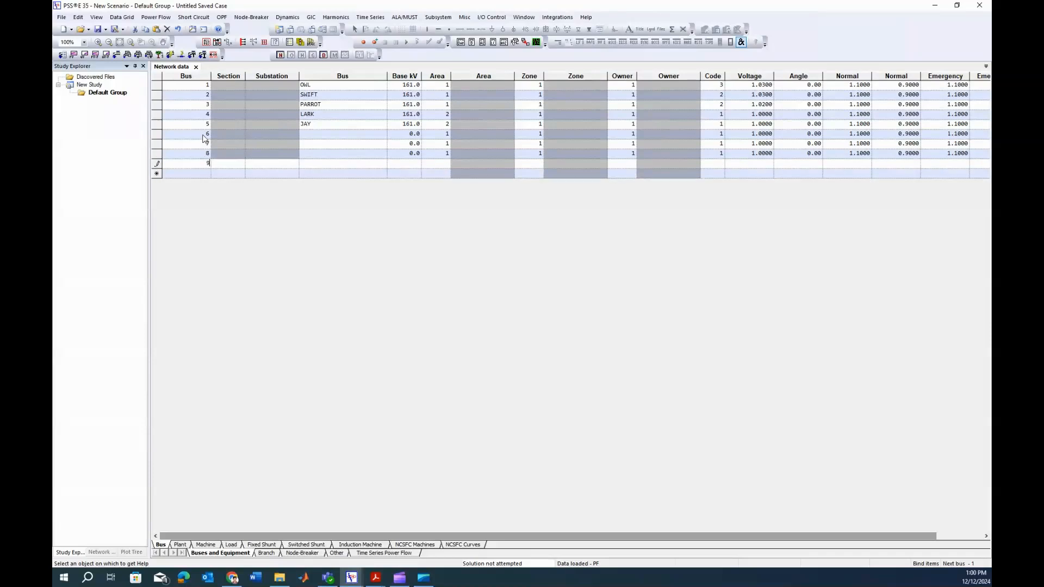
pyautogui.write('10')
pyautogui.press('Return')
pyautogui.write('11')
pyautogui.press('Return')
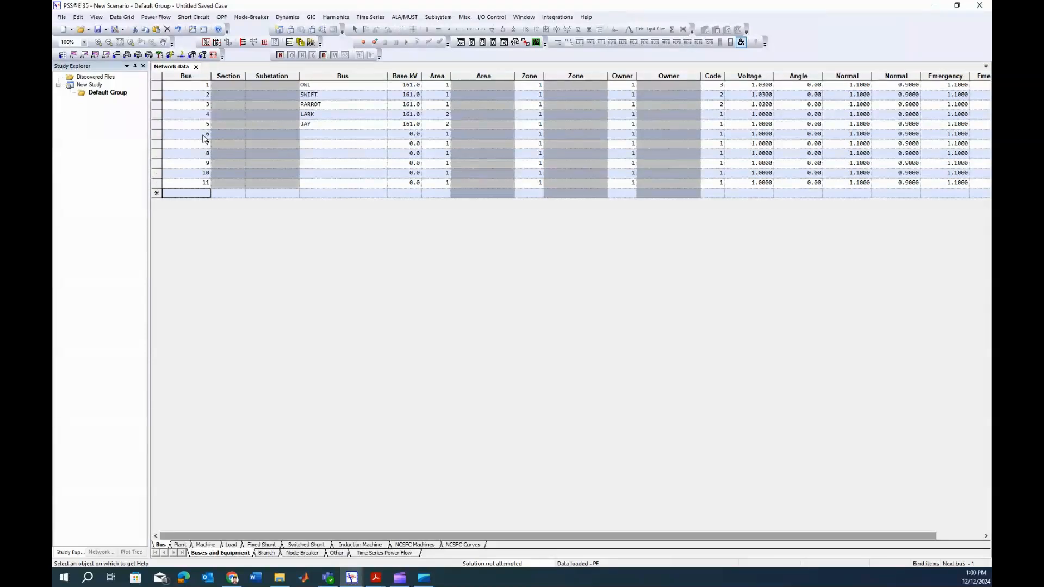
pyautogui.write('12')
pyautogui.press('Return')
pyautogui.write('13')
pyautogui.press('Return')
pyautogui.write('14')
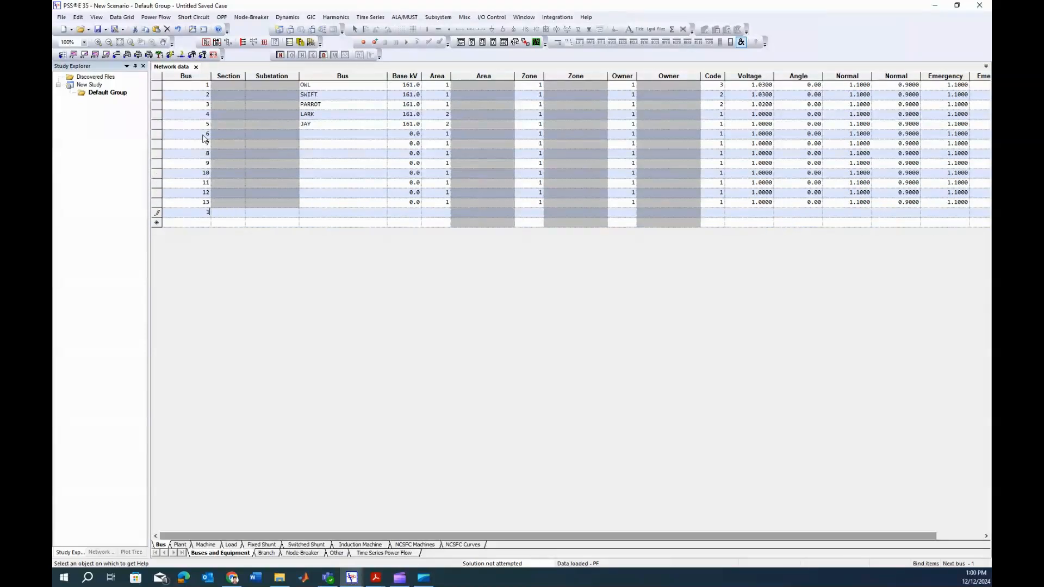
pyautogui.press('Return')
pyautogui.write('15')
pyautogui.press('Return')
pyautogui.write('161')
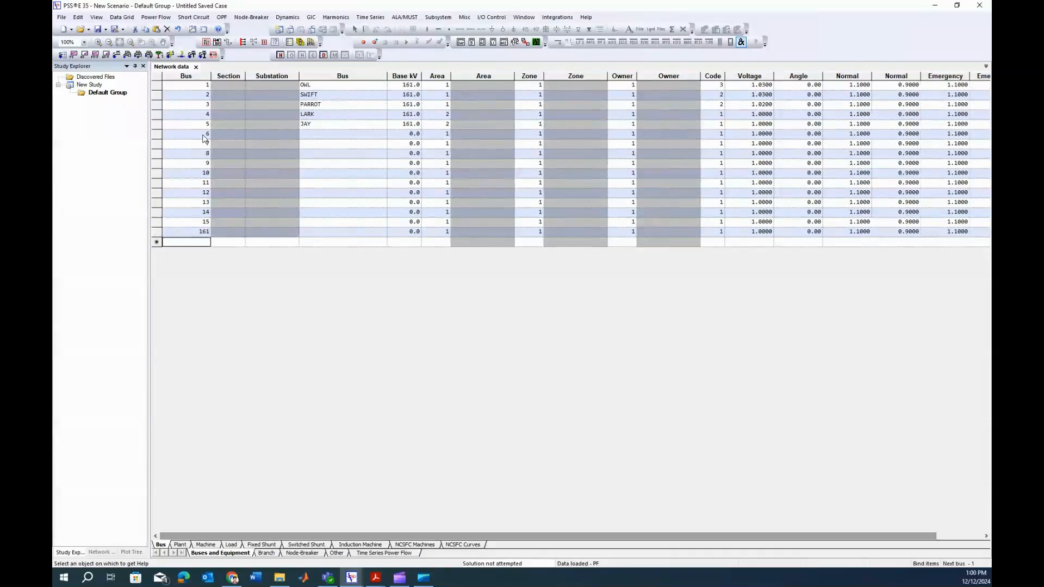
pyautogui.press('Return')
pyautogui.write('17')
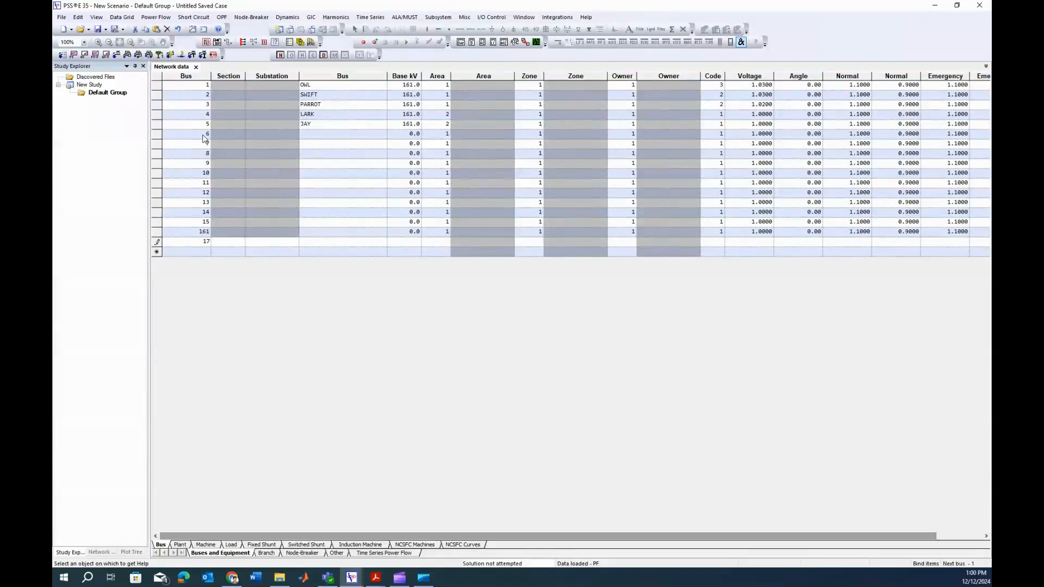
pyautogui.press('Return')
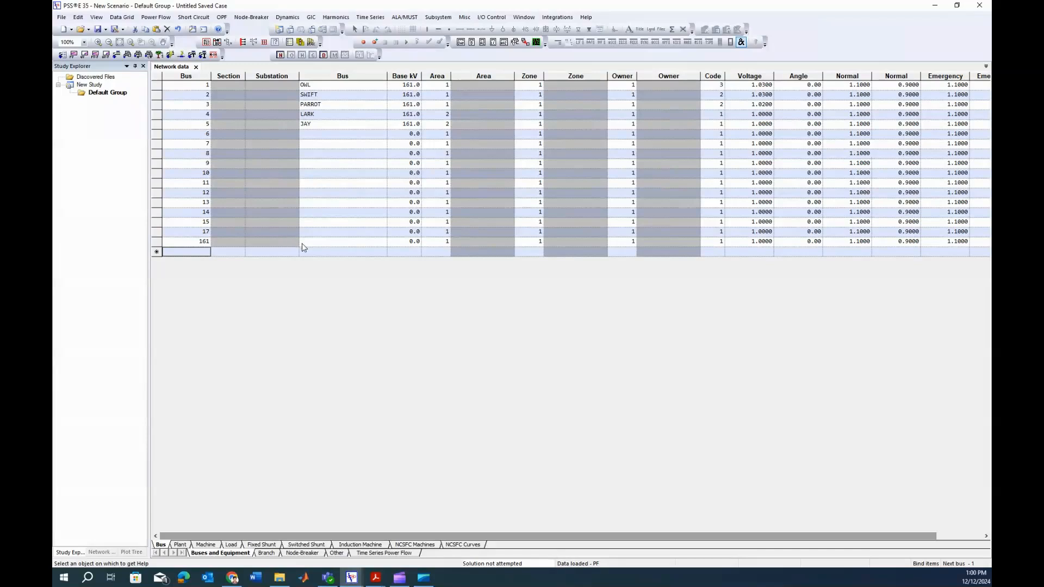
# Step: Correct the mistyped bus number 161 to 16
pyautogui.click(206, 241)
pyautogui.press('Delete')
pyautogui.click(194, 234)
# Step: Name buses 6 to 18 RAVEN, WREN, ROBIN, SISKIN, JUNCO, QUAIL, HERON, EGRET, GULL, CROW, CROW69, SISKIN69 and STEELMILL, in that order
pyautogui.click(325, 136)
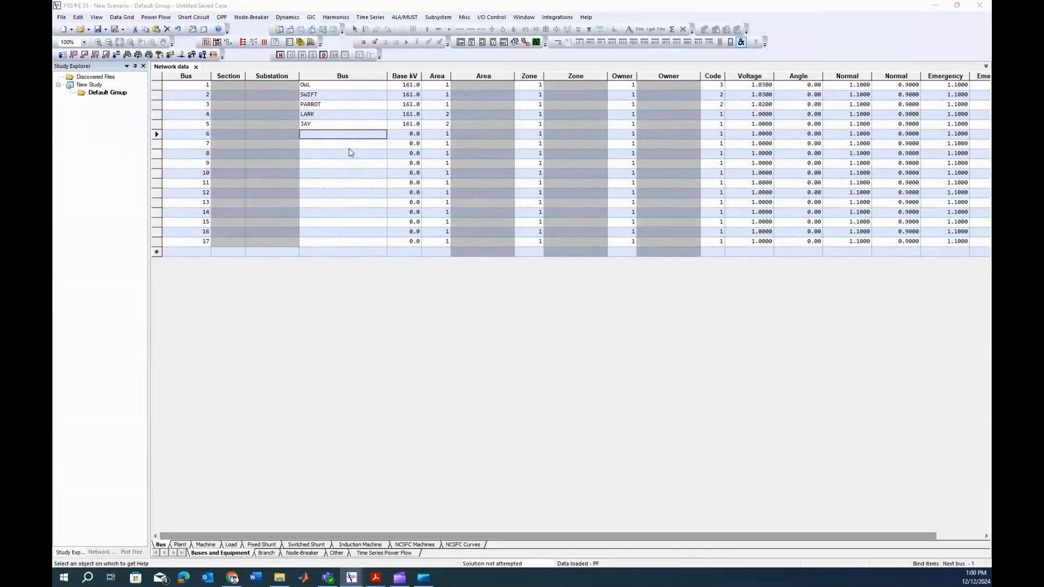
pyautogui.click(317, 137)
pyautogui.write('RAVEN WREN ROBIN SISKIN JUNCO QUAIL HERON EGRET GULL CROW CROW69 SISKIN69 STEELMILL')
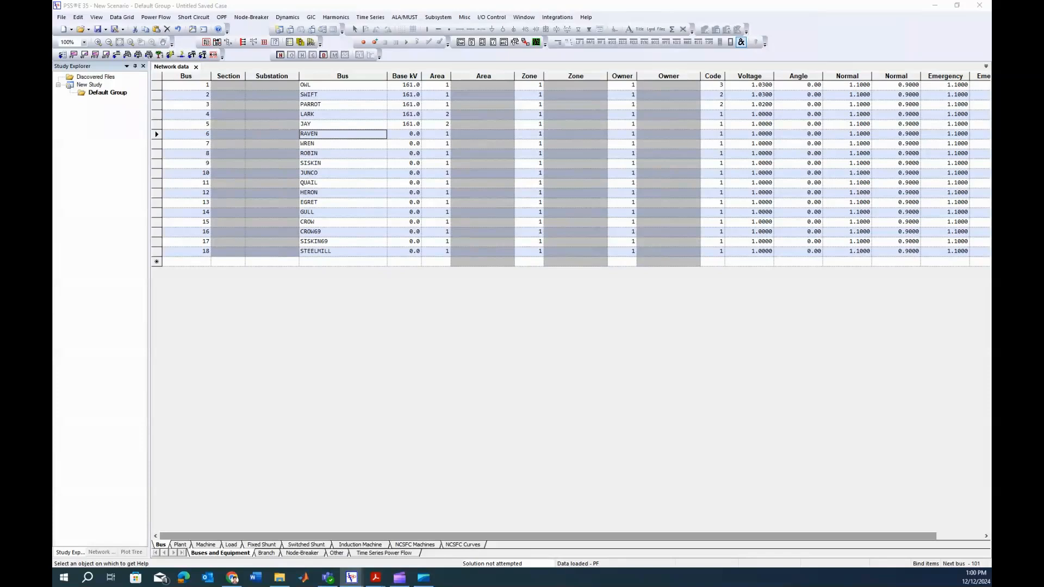
# Step: Set the base voltage to 69 kV for buses 10, 13, 16 and 17, and 161 kV for the other buses from 6 to 18
pyautogui.click(405, 137)
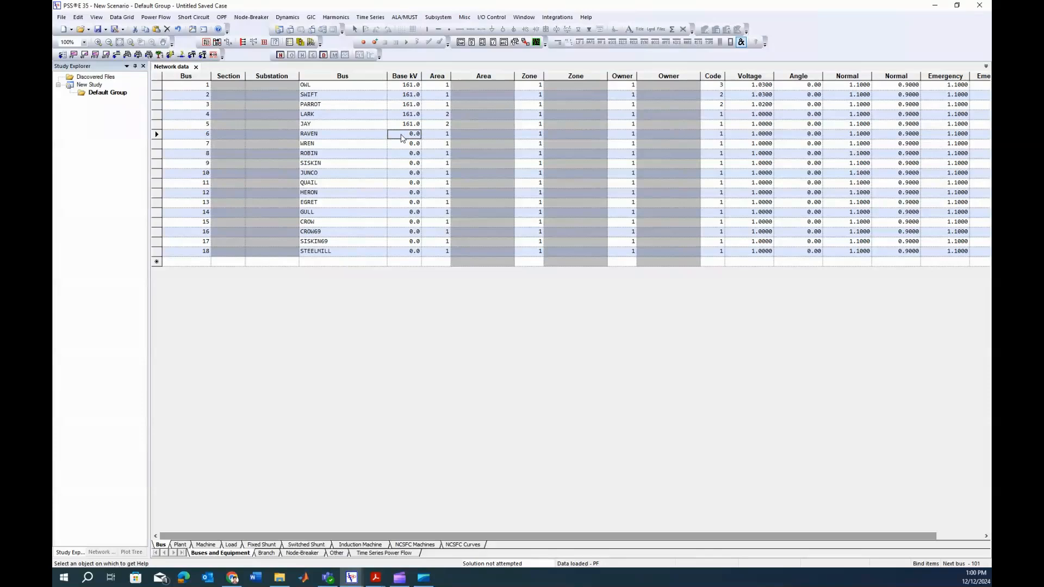
pyautogui.write('161.0 161.0 161.0 161.0 69.0 161.0 161.0 69.0 161.0 161.0 69.0 69.0 161.0')
# Step: Review the rows of buses 10, 13, 16 and 17 and the base voltage of bus 18
pyautogui.click(198, 176)
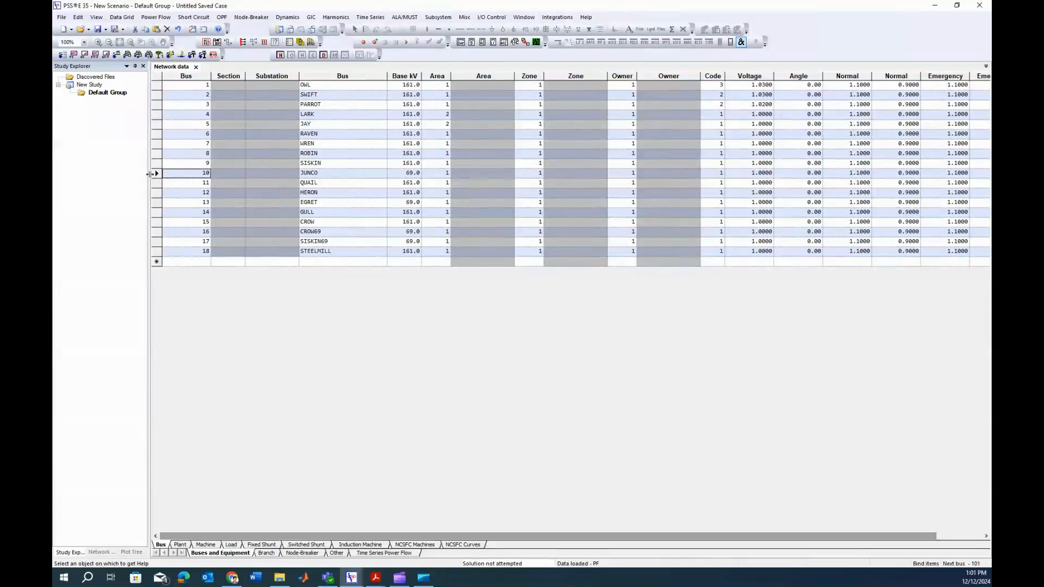
pyautogui.click(156, 173)
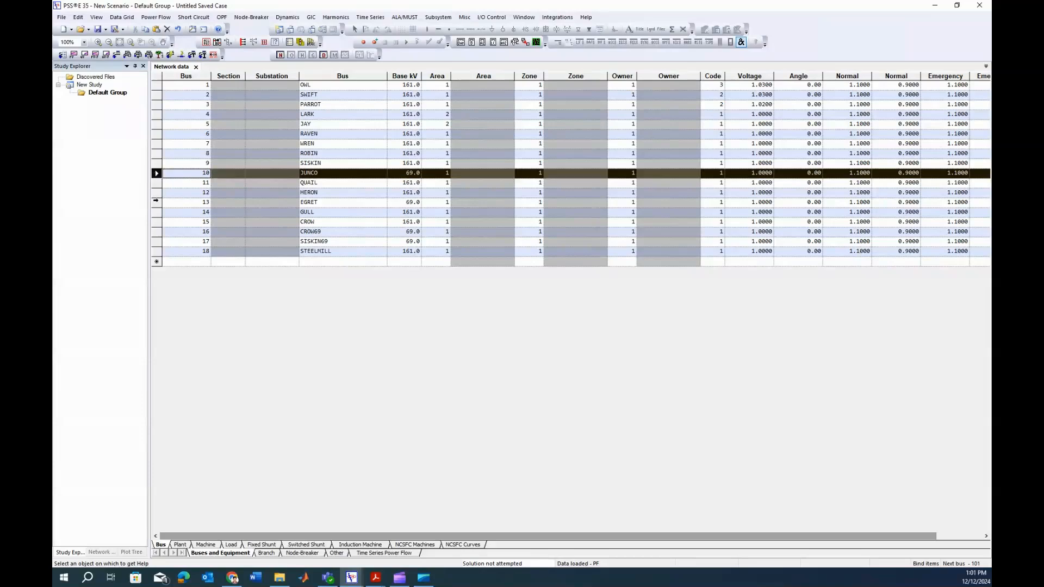
pyautogui.click(156, 201)
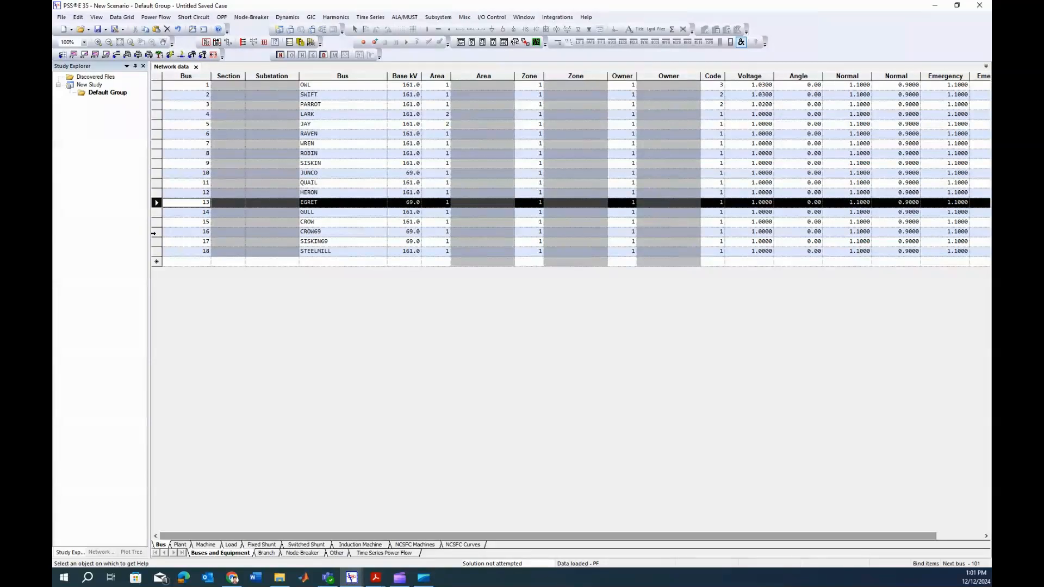
pyautogui.click(157, 232)
pyautogui.moveTo(156, 246); pyautogui.dragTo(156, 244)
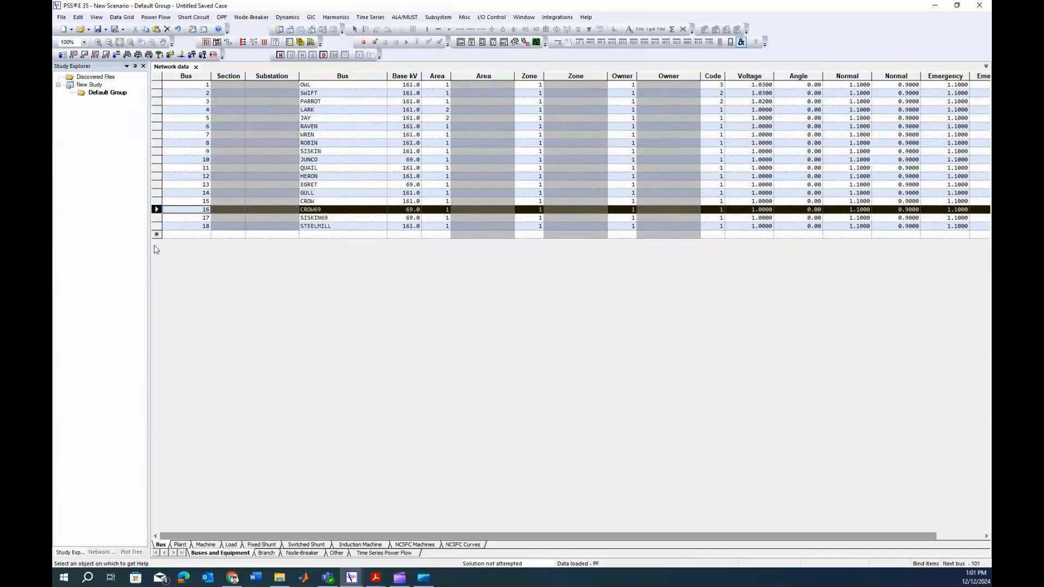
pyautogui.click(156, 218)
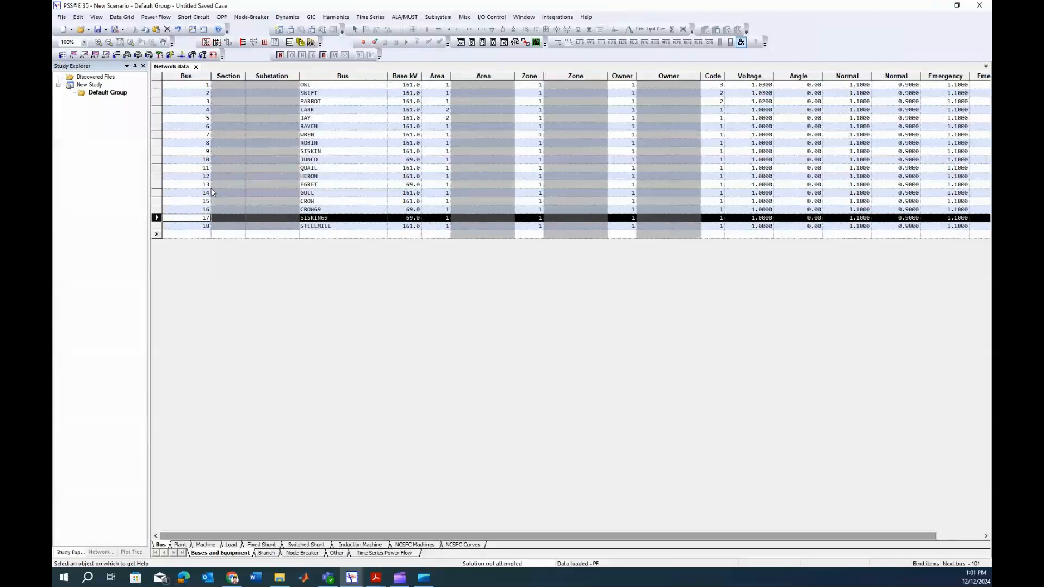
pyautogui.click(405, 229)
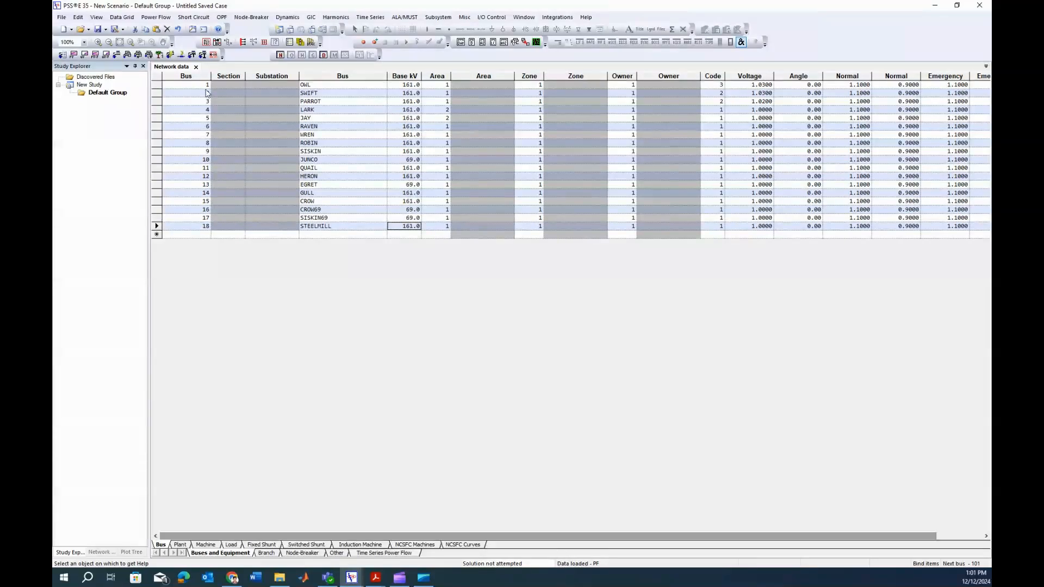
# Step: Review the bus numbers, names, base voltages and areas entered for the buses
pyautogui.moveTo(202, 85); pyautogui.dragTo(201, 218)
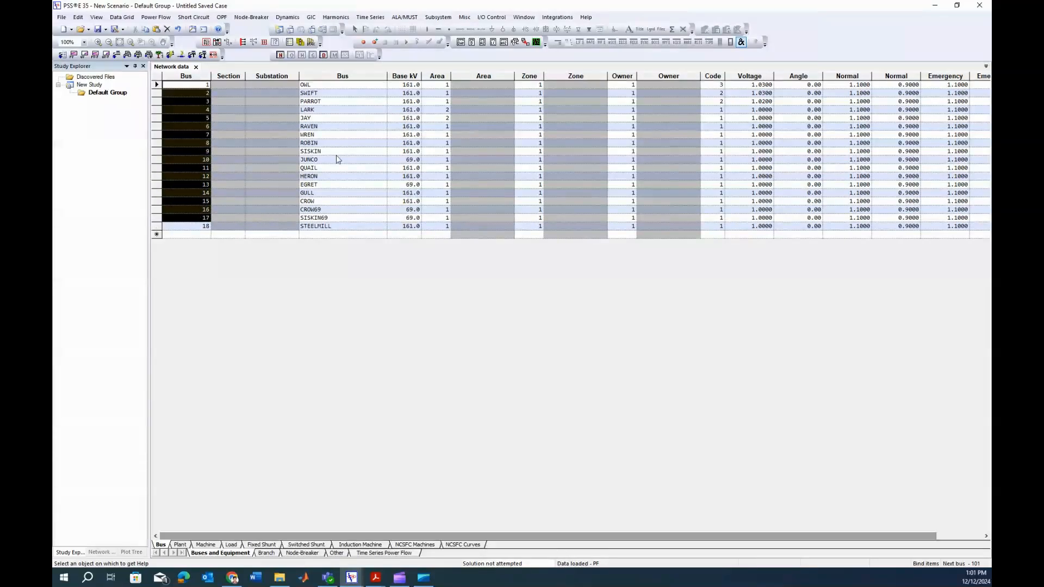
pyautogui.moveTo(326, 86); pyautogui.dragTo(330, 220)
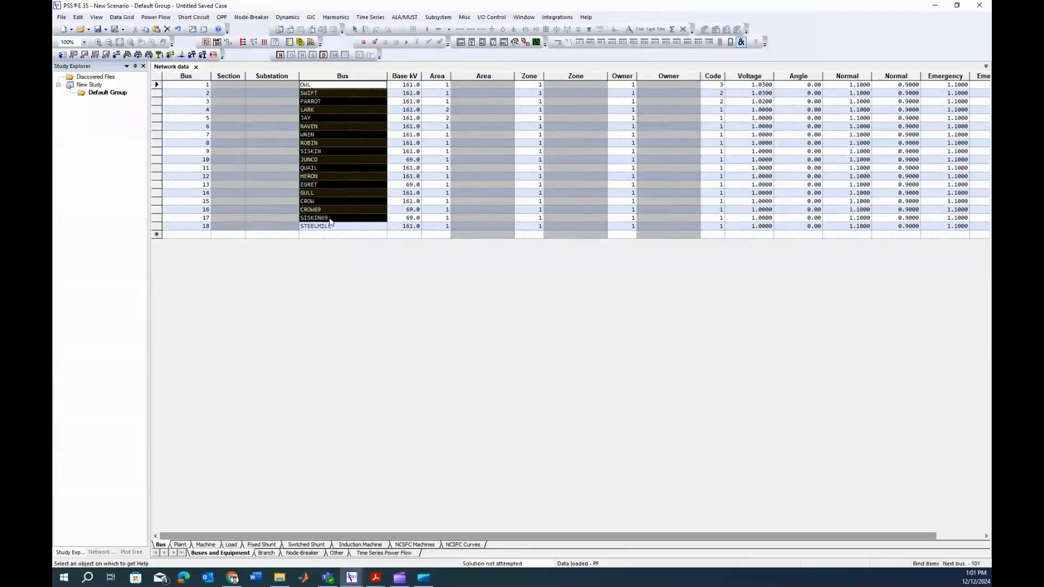
pyautogui.moveTo(407, 85); pyautogui.dragTo(405, 220)
pyautogui.moveTo(439, 86); pyautogui.dragTo(435, 219)
# Step: Assign buses 6, 7 and 8 (RAVEN, WREN and ROBIN) to area 2
pyautogui.moveTo(438, 109); pyautogui.dragTo(436, 120)
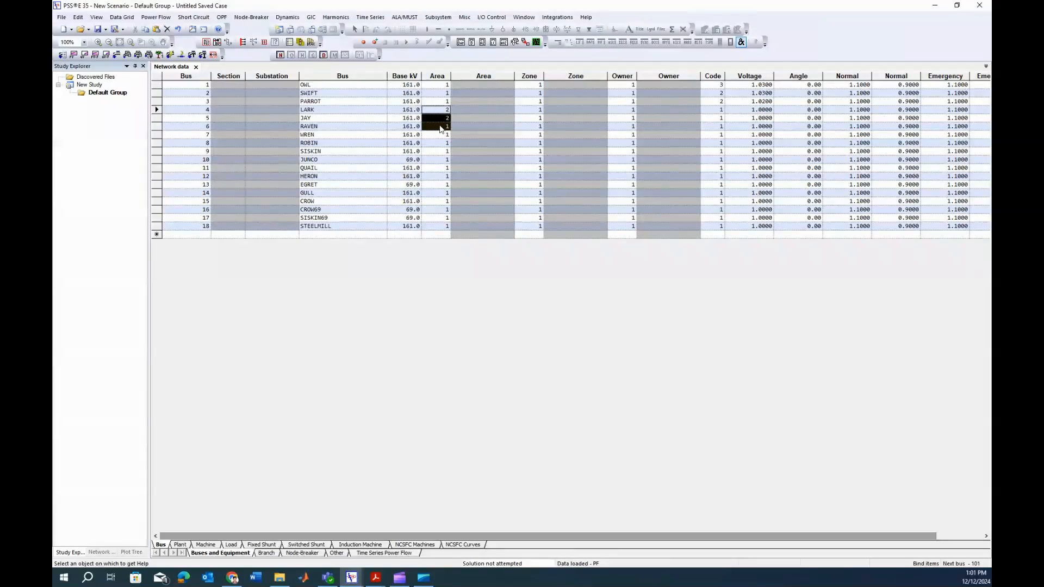
pyautogui.click(440, 127)
pyautogui.click(449, 126)
pyautogui.write('2')
pyautogui.press('Return')
pyautogui.write('2')
pyautogui.press('Return')
pyautogui.write('2')
pyautogui.press('Return')
# Step: Review the areas of buses 9 to 18, and the zones, owners, codes, voltages, angles and voltage limits of the bus table
pyautogui.moveTo(433, 158); pyautogui.dragTo(441, 227)
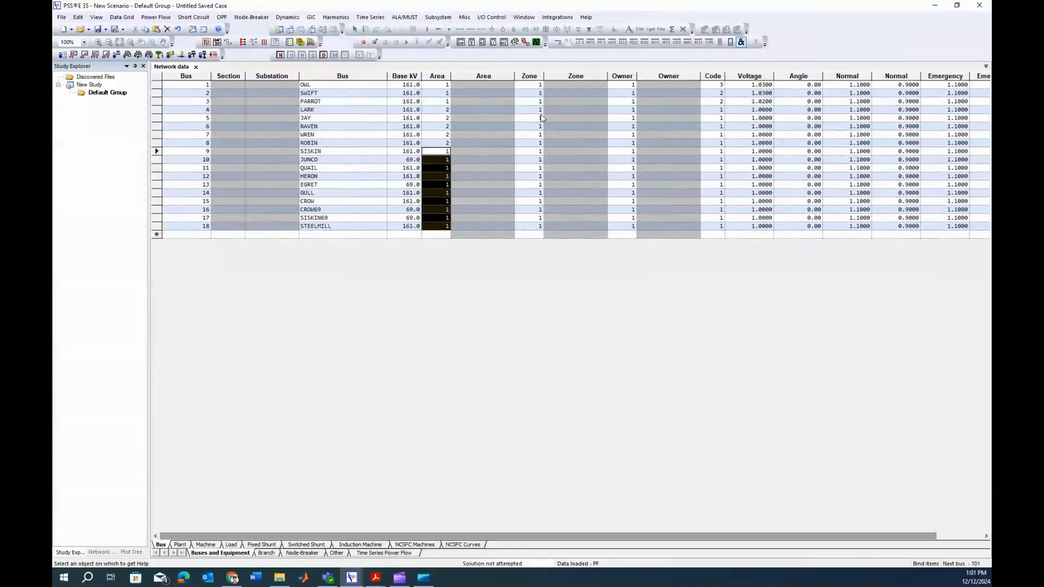
pyautogui.moveTo(531, 86); pyautogui.dragTo(534, 227)
pyautogui.moveTo(623, 85); pyautogui.dragTo(624, 219)
pyautogui.moveTo(712, 89); pyautogui.dragTo(709, 220)
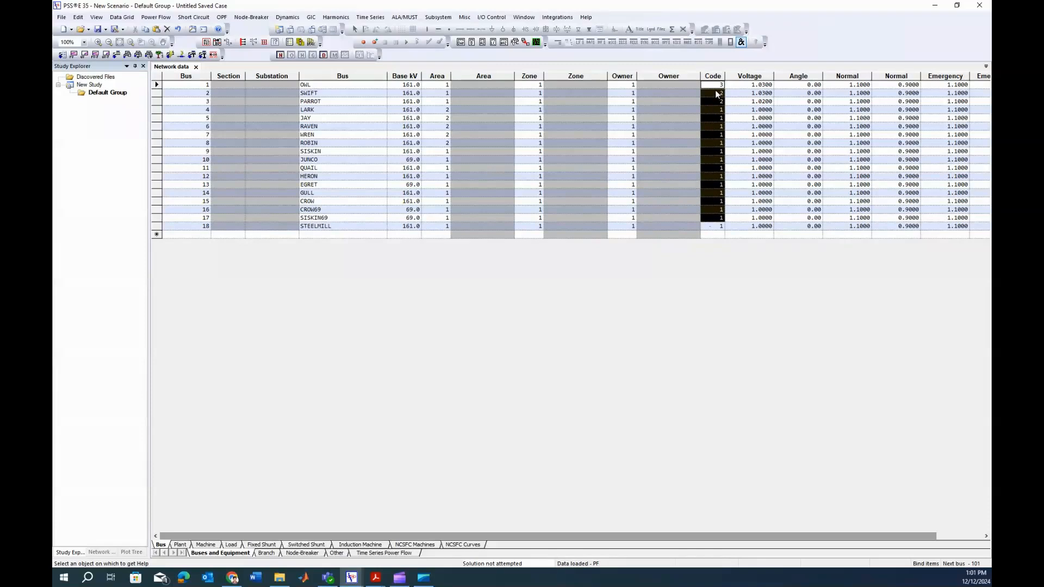
pyautogui.click(716, 86)
pyautogui.moveTo(716, 93); pyautogui.dragTo(713, 229)
pyautogui.moveTo(746, 87); pyautogui.dragTo(748, 107)
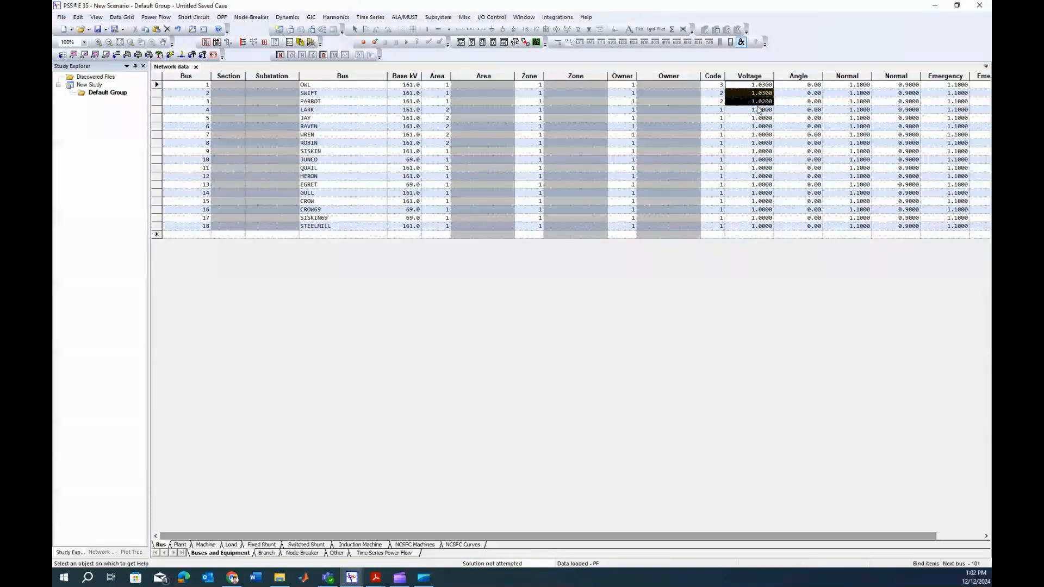
pyautogui.moveTo(808, 87); pyautogui.dragTo(806, 228)
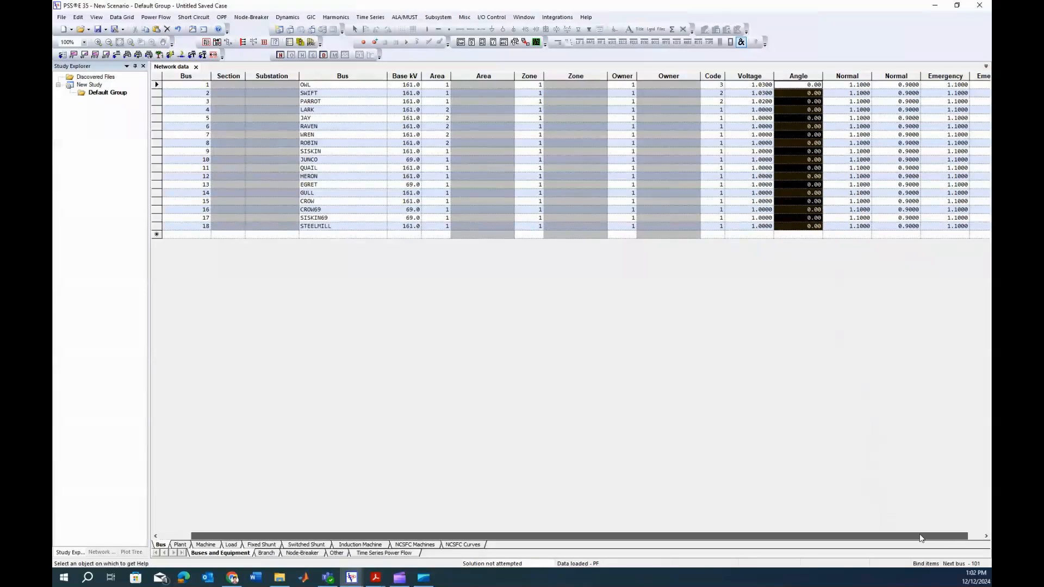
pyautogui.moveTo(887, 538); pyautogui.dragTo(934, 538)
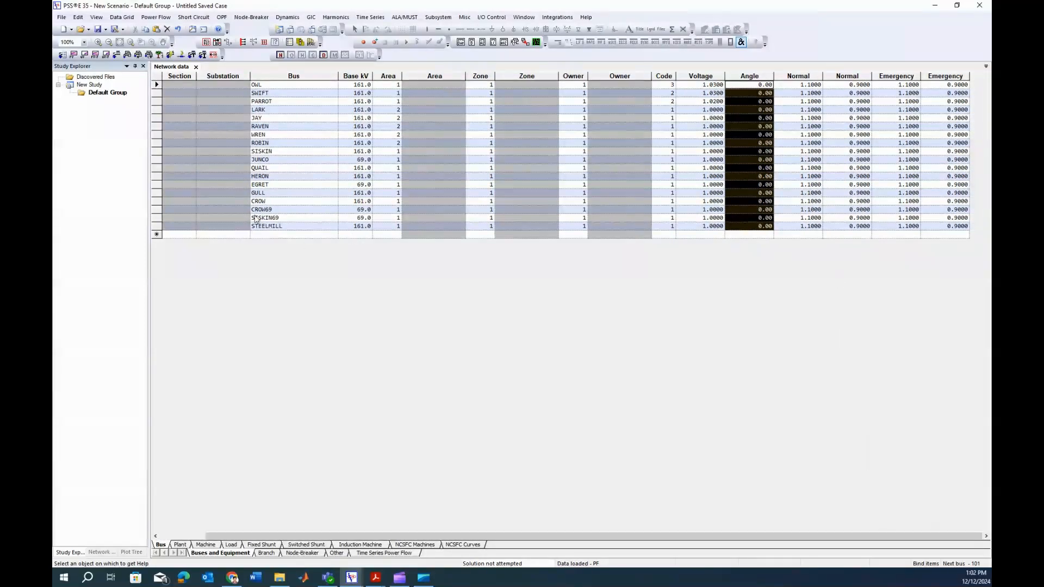
# Step: Save the network case data as Course4560
pyautogui.click(96, 28)
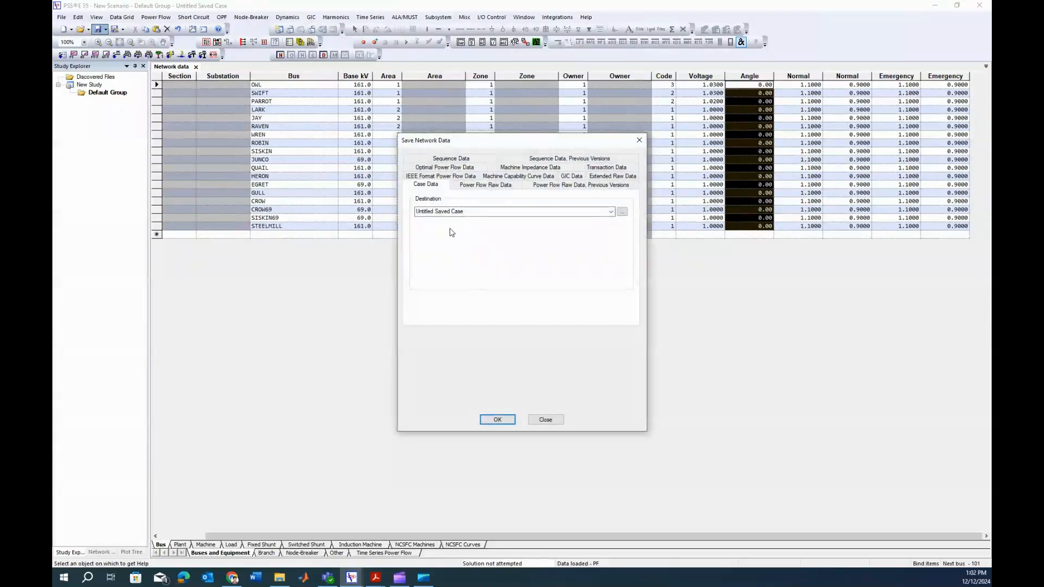
pyautogui.moveTo(472, 212); pyautogui.dragTo(413, 211)
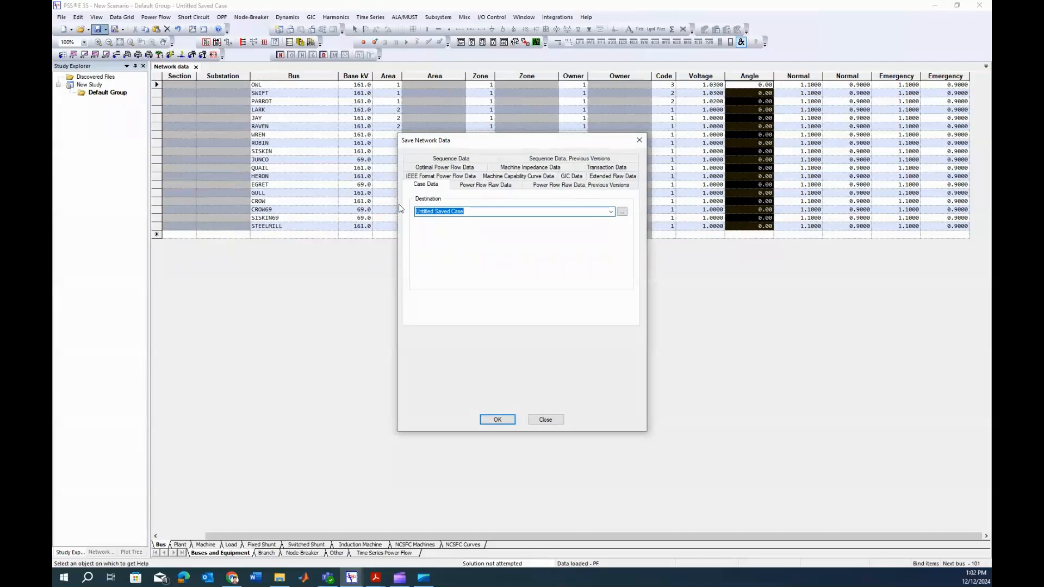
pyautogui.write('cO')
pyautogui.press('BackSpace')
pyautogui.press('BackSpace')
pyautogui.press('BackSpace')
pyautogui.write('C')
pyautogui.press('Return')
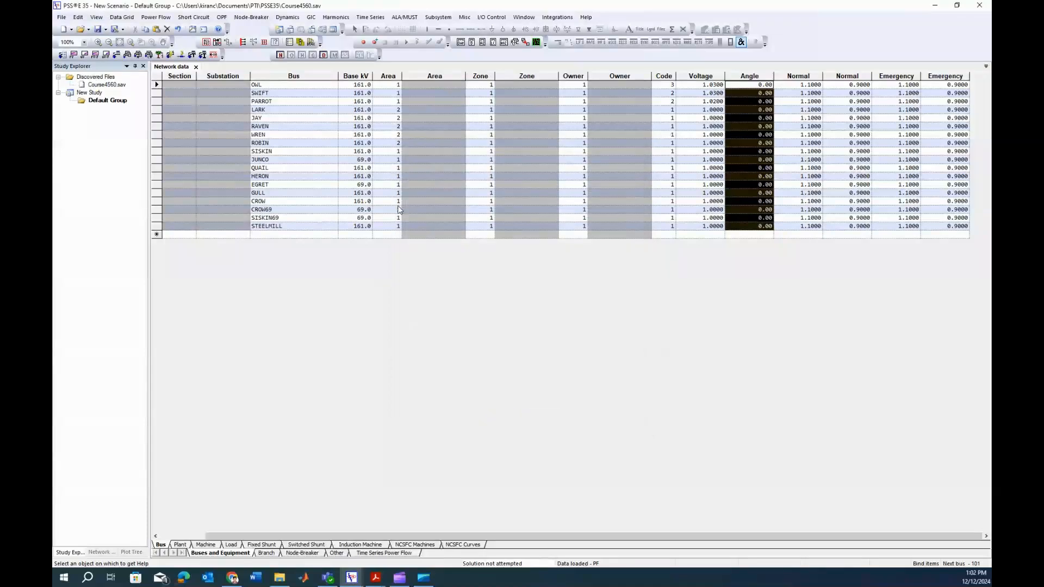
# Step: Add a machine at bus 1 in the machine data without changing its bus type code to 2
pyautogui.click(181, 545)
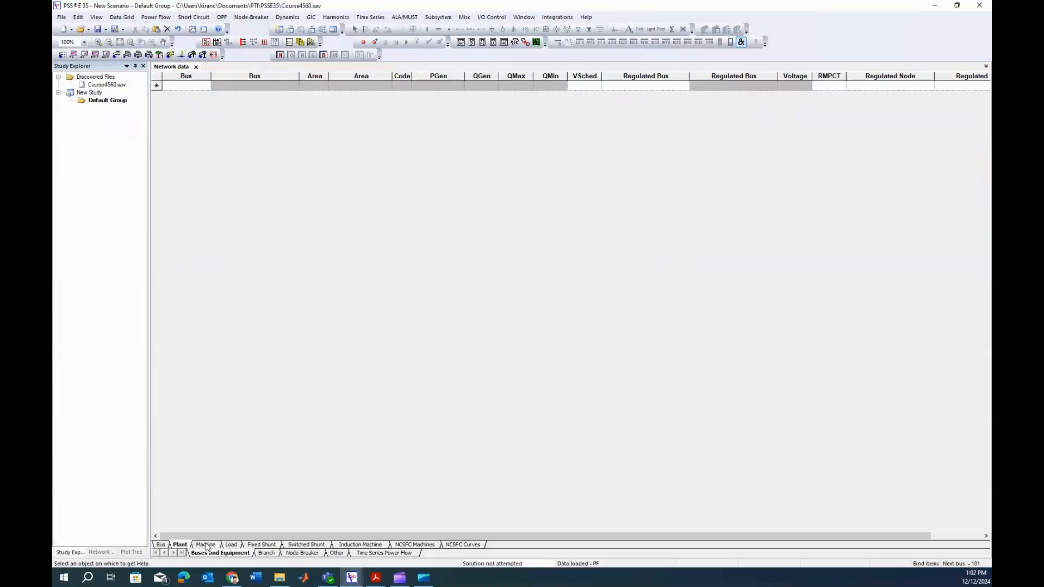
pyautogui.click(206, 545)
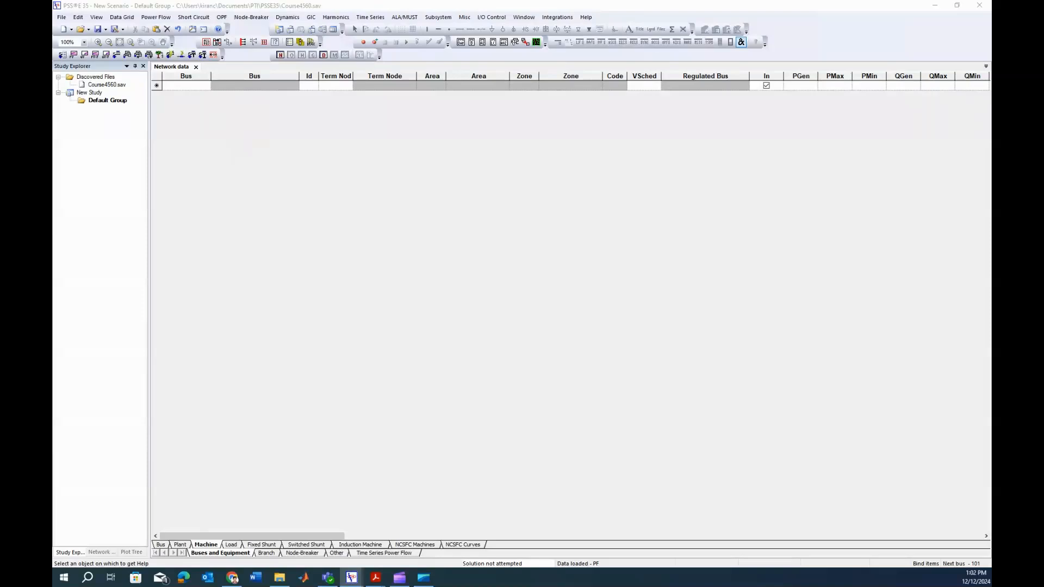
pyautogui.click(187, 86)
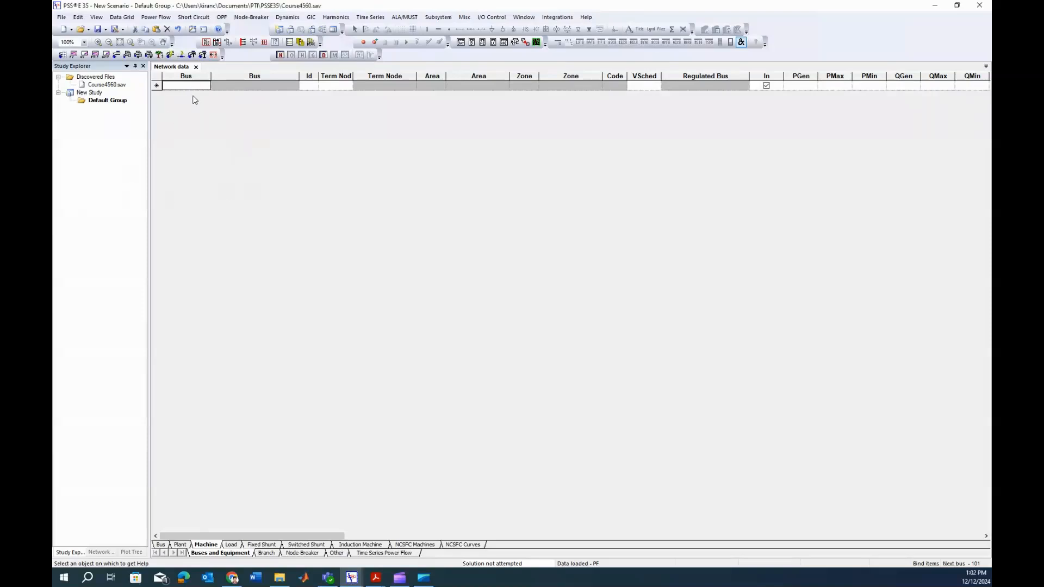
pyautogui.write('1')
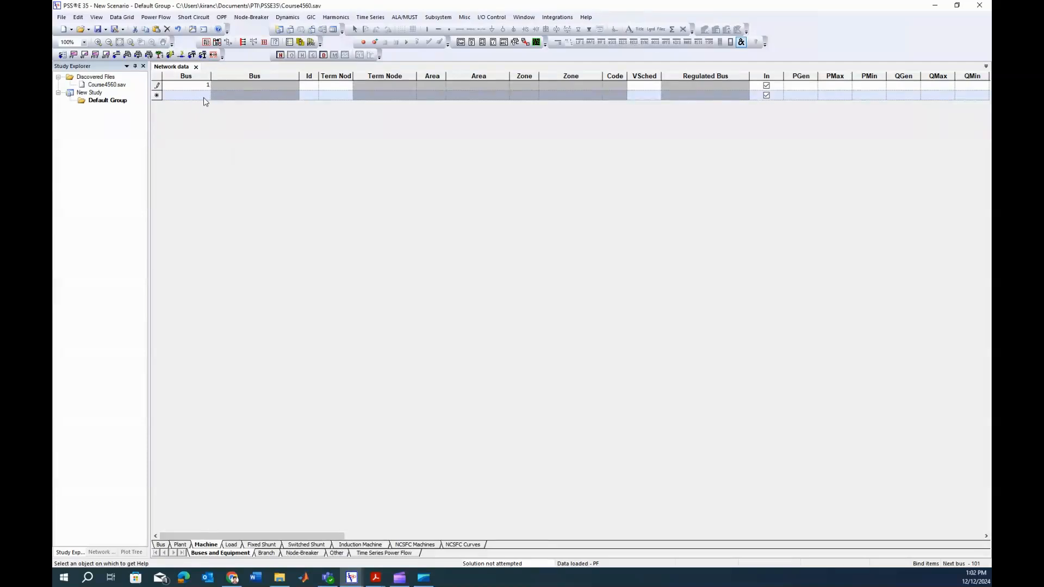
pyautogui.press('Return')
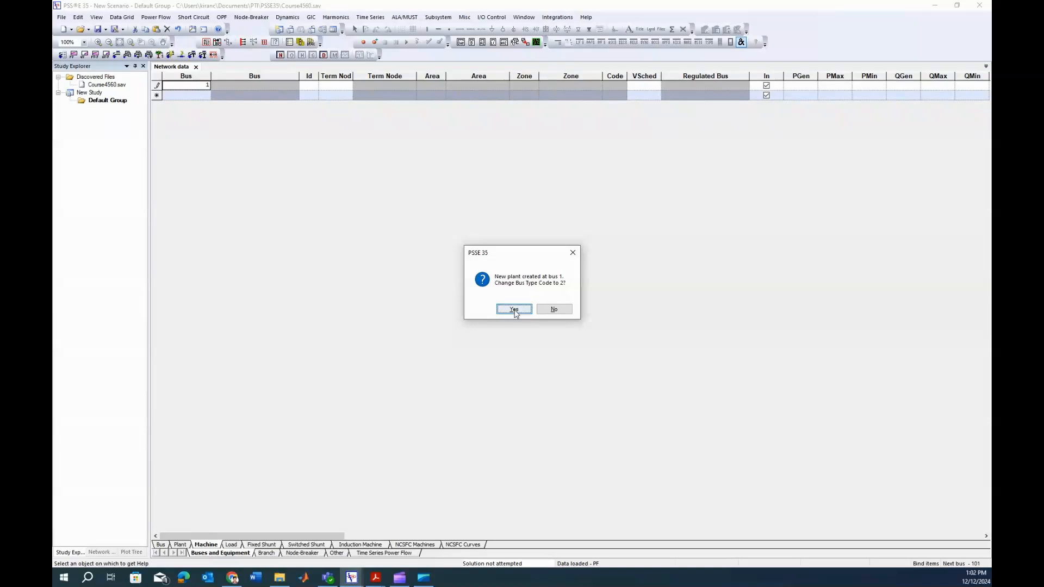
pyautogui.click(554, 310)
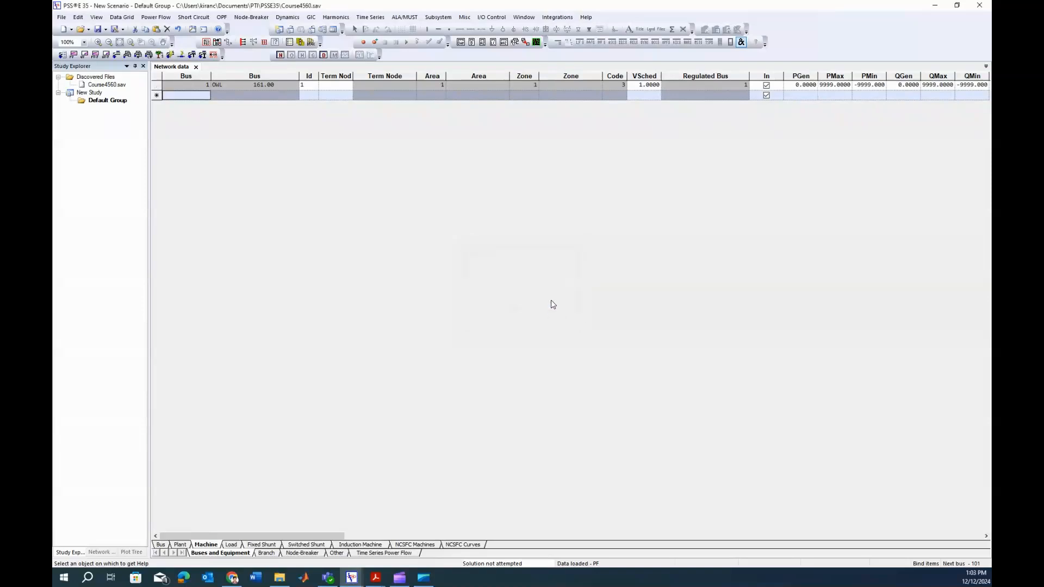
# Step: Add machines at buses 2 and 3, accepting bus type code 2 for both
pyautogui.click(612, 83)
pyautogui.click(198, 98)
pyautogui.write('2')
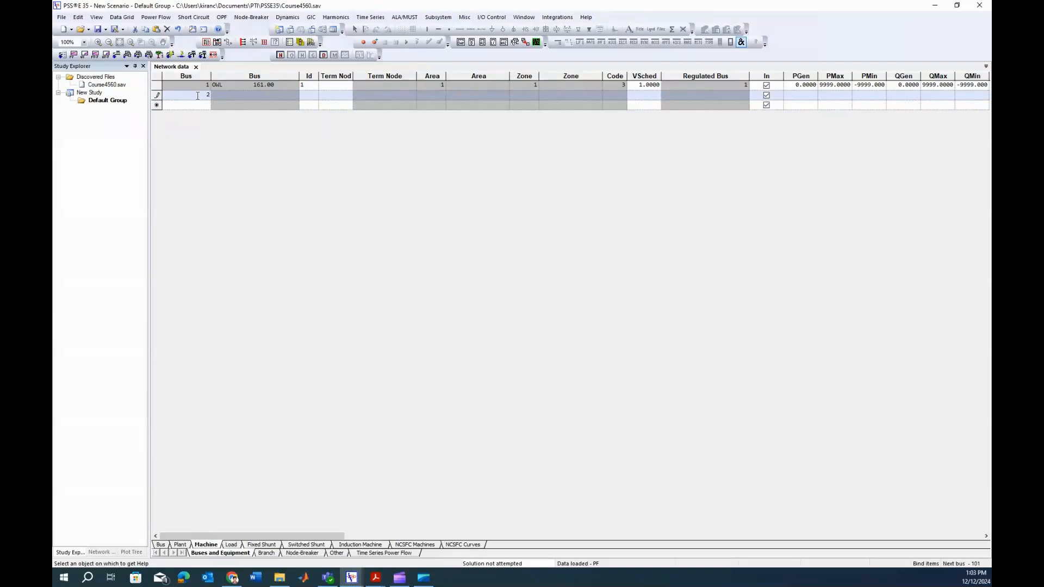
pyautogui.press('Return')
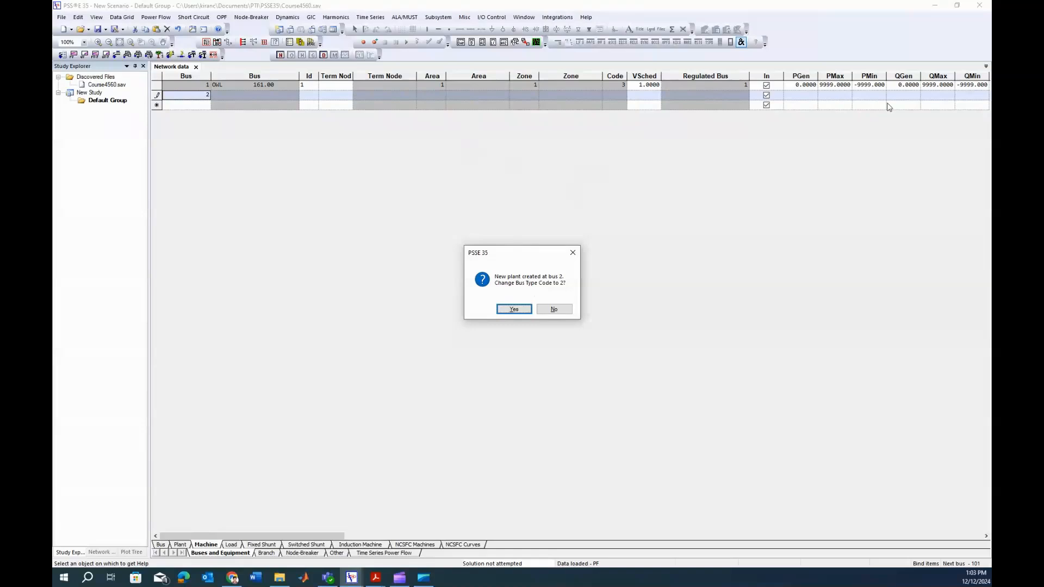
pyautogui.click(513, 310)
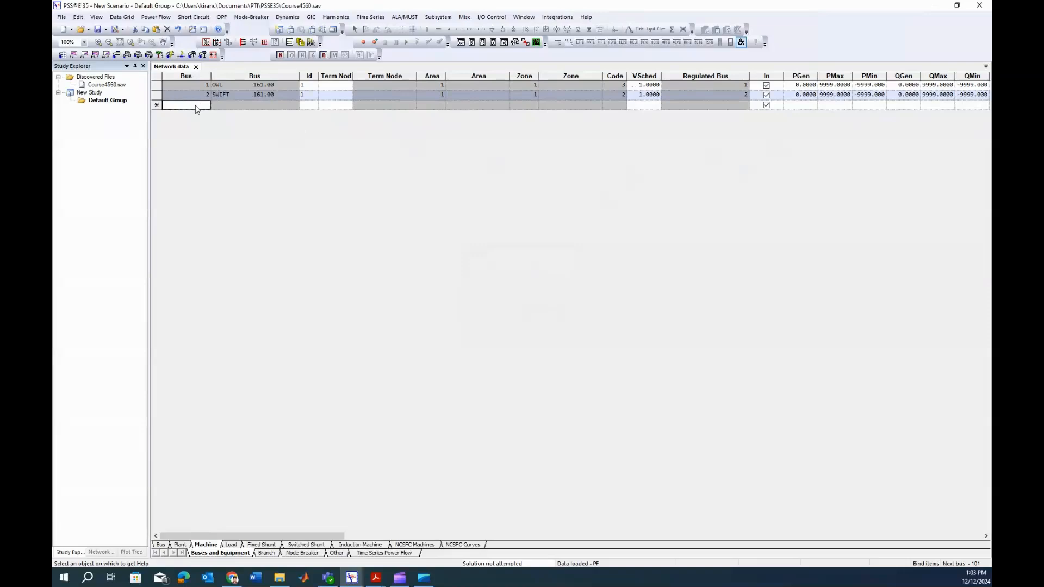
pyautogui.write('3')
pyautogui.press('Return')
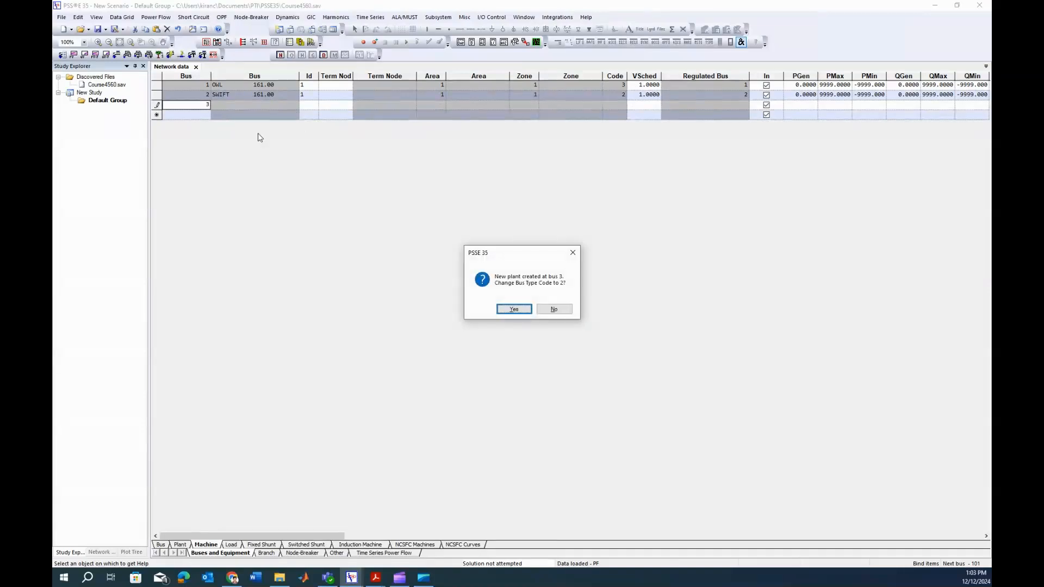
pyautogui.click(515, 309)
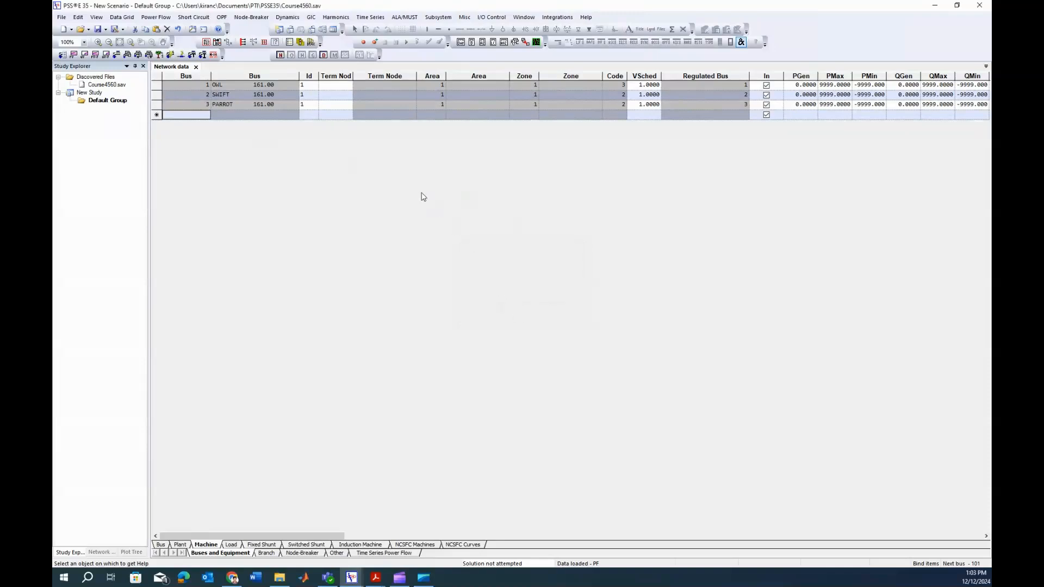
# Step: Set the scheduled voltage to 1.03 for the machines at buses 1 and 2, and 1.02 for bus 3
pyautogui.click(653, 85)
pyautogui.write('1.03')
pyautogui.press('Return')
pyautogui.write('1.03')
pyautogui.press('Return')
pyautogui.write('1.02')
pyautogui.click(804, 105)
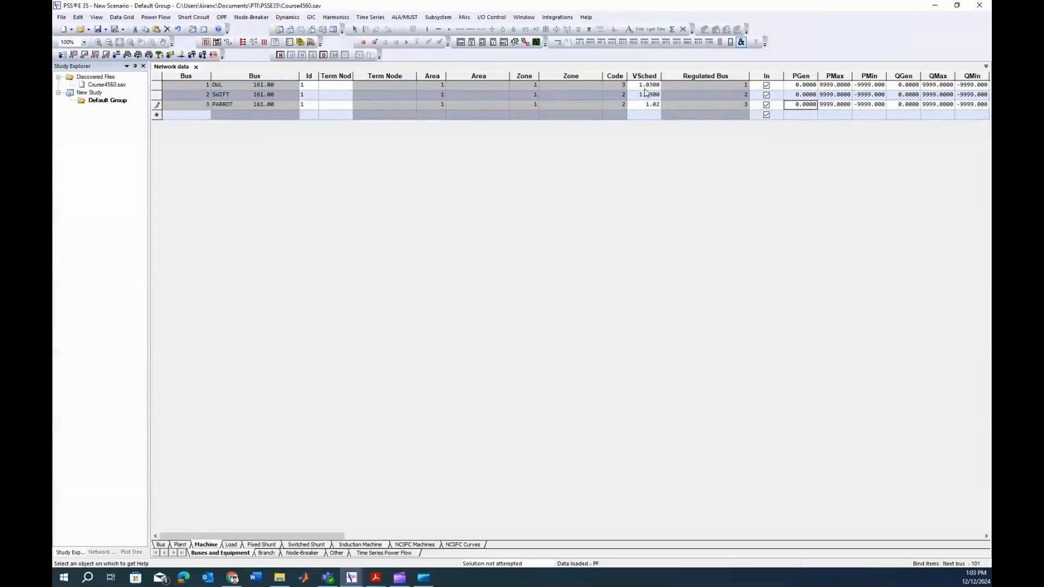
# Step: Review the machines' real power generation and their real and reactive power limits
pyautogui.click(795, 86)
pyautogui.moveTo(797, 88); pyautogui.dragTo(798, 107)
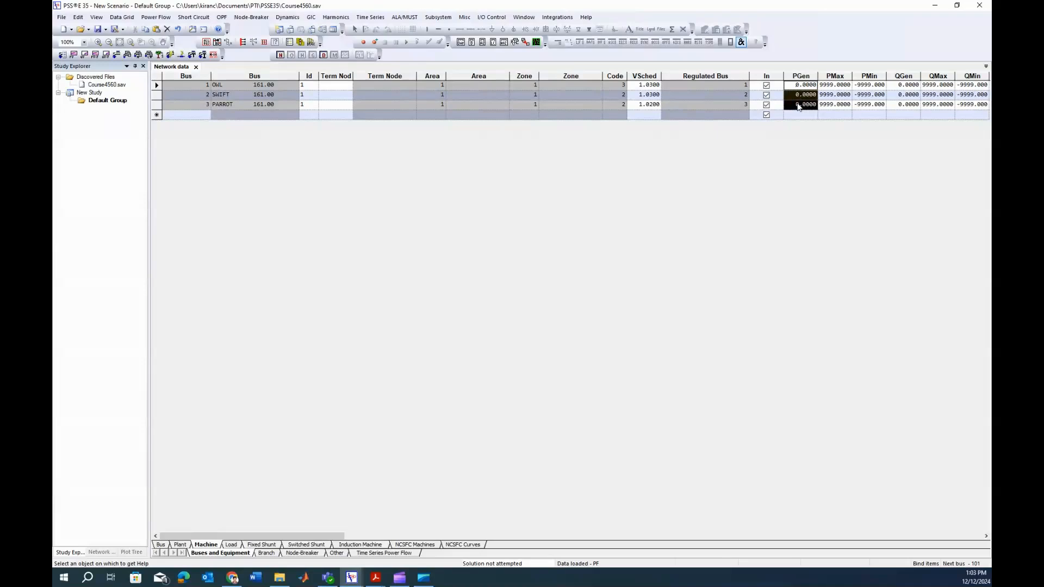
pyautogui.click(837, 96)
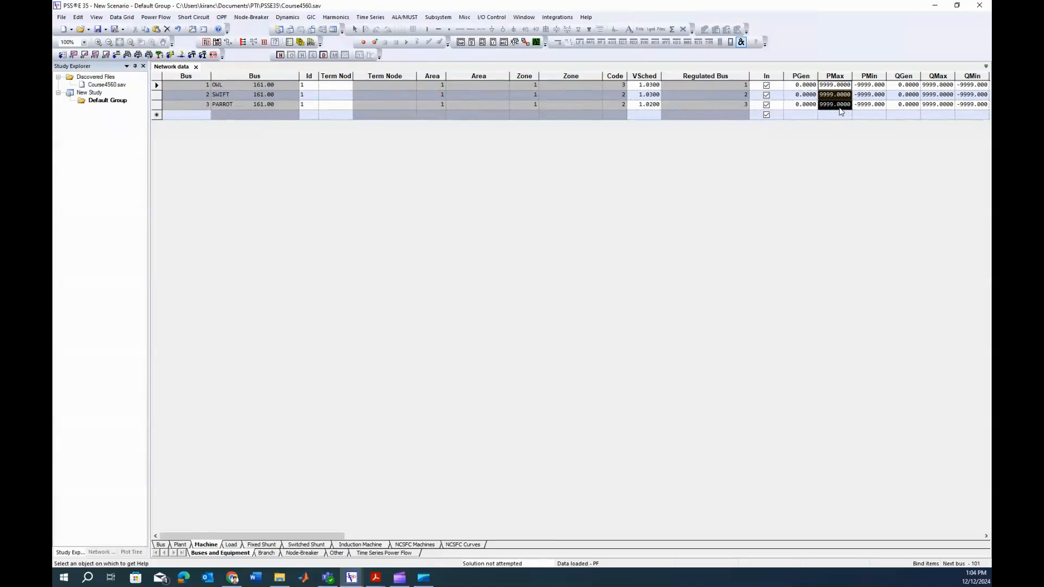
pyautogui.moveTo(870, 86); pyautogui.dragTo(970, 109)
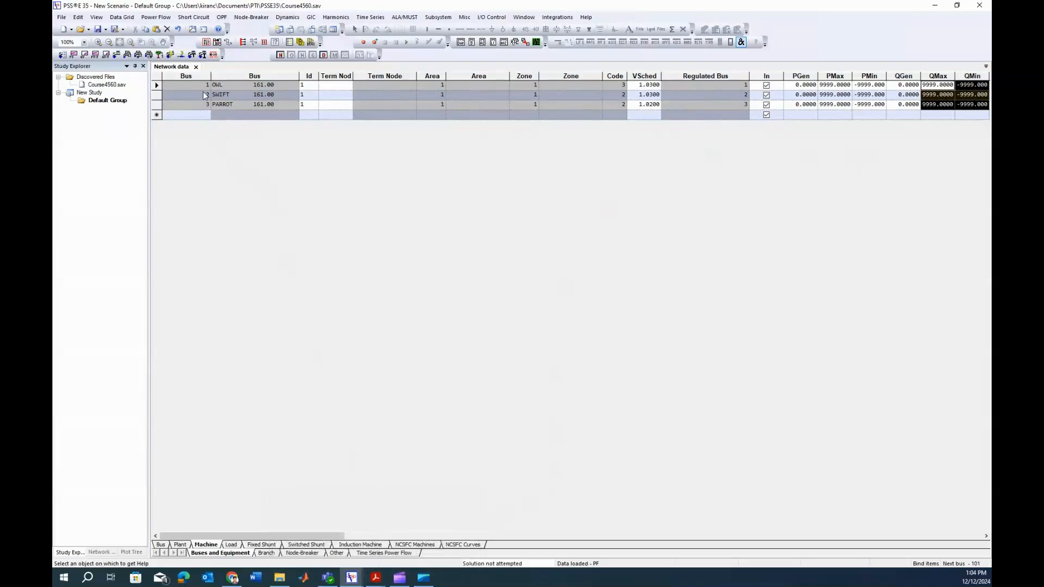
# Step: Switch to the course project PDF in Acrobat, read Pgen in Table 1: Generator Data, and return to PSS®E
pyautogui.click(376, 577)
pyautogui.click(330, 537)
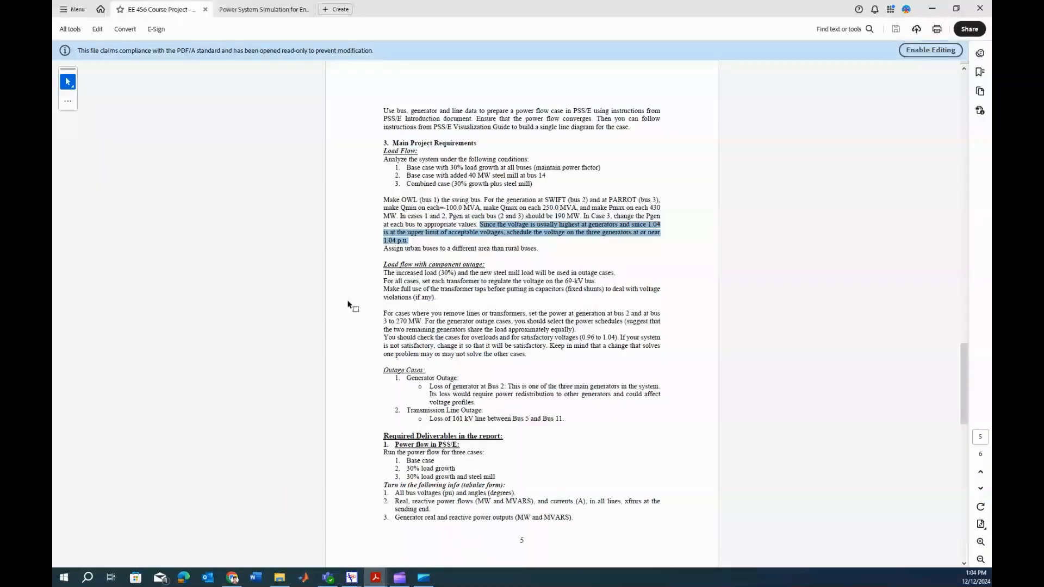
pyautogui.scroll(3, 469, 394)
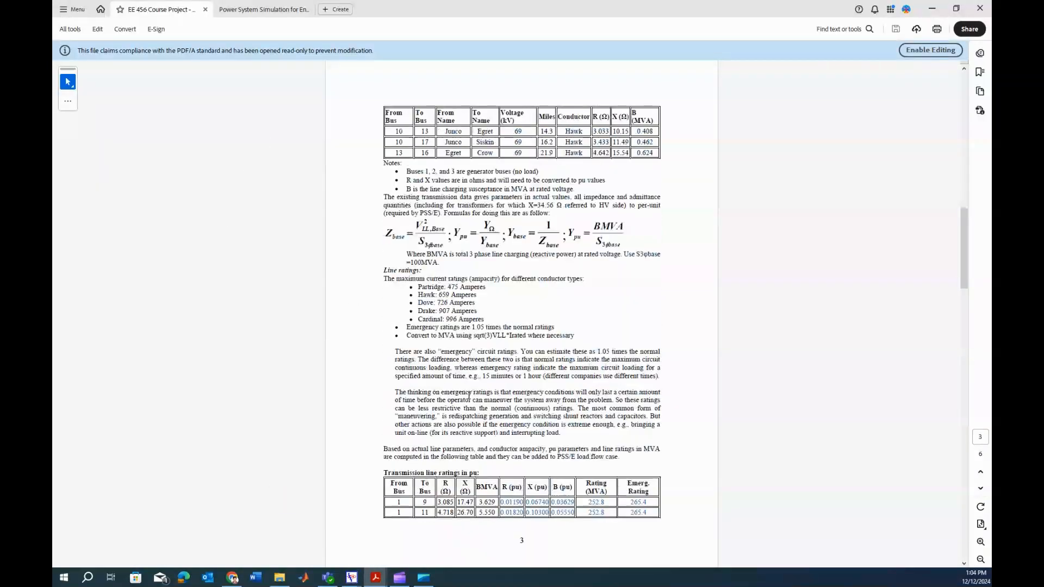
pyautogui.scroll(15, 468, 394)
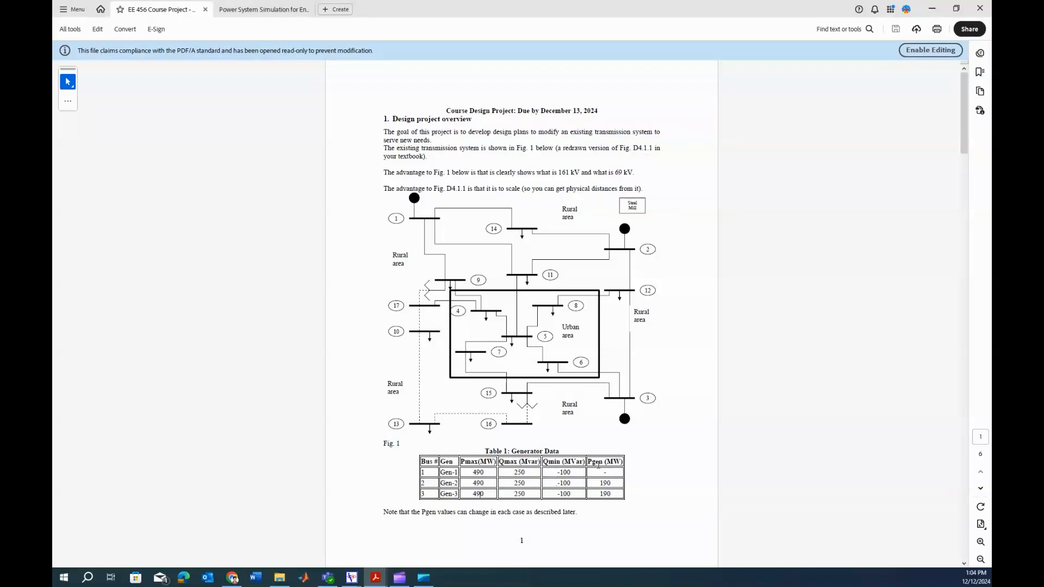
pyautogui.doubleClick(604, 473)
pyautogui.moveTo(600, 494); pyautogui.dragTo(612, 495)
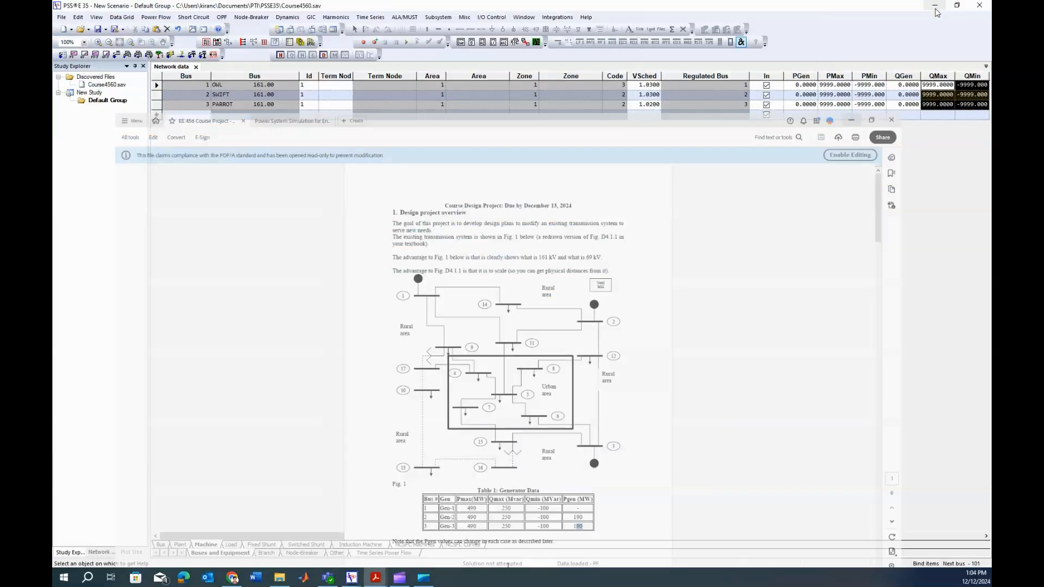
pyautogui.click(932, 9)
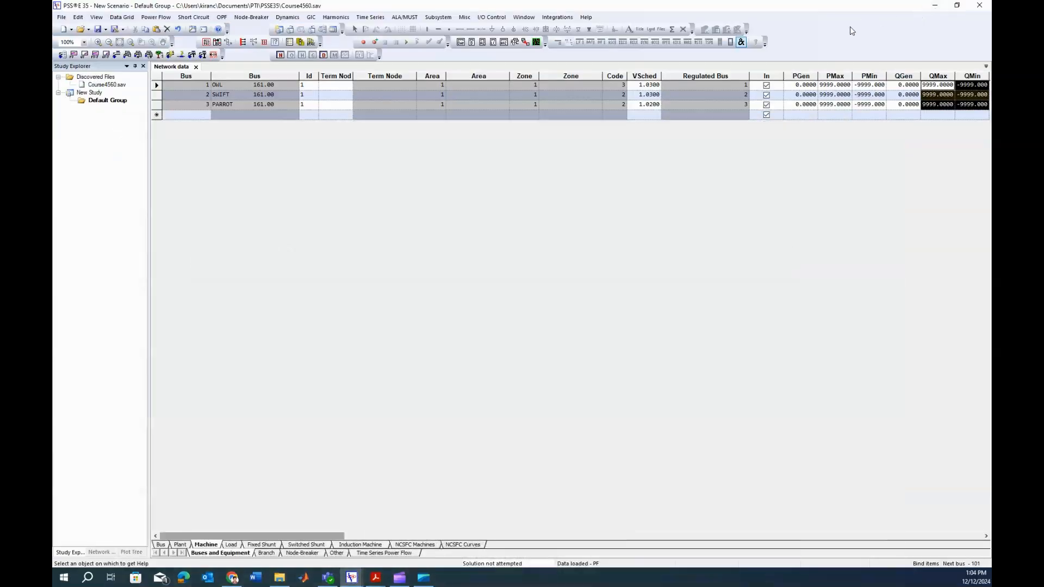
# Step: Set PGen to 190 MW for the machines at buses 2 and 3
pyautogui.click(804, 86)
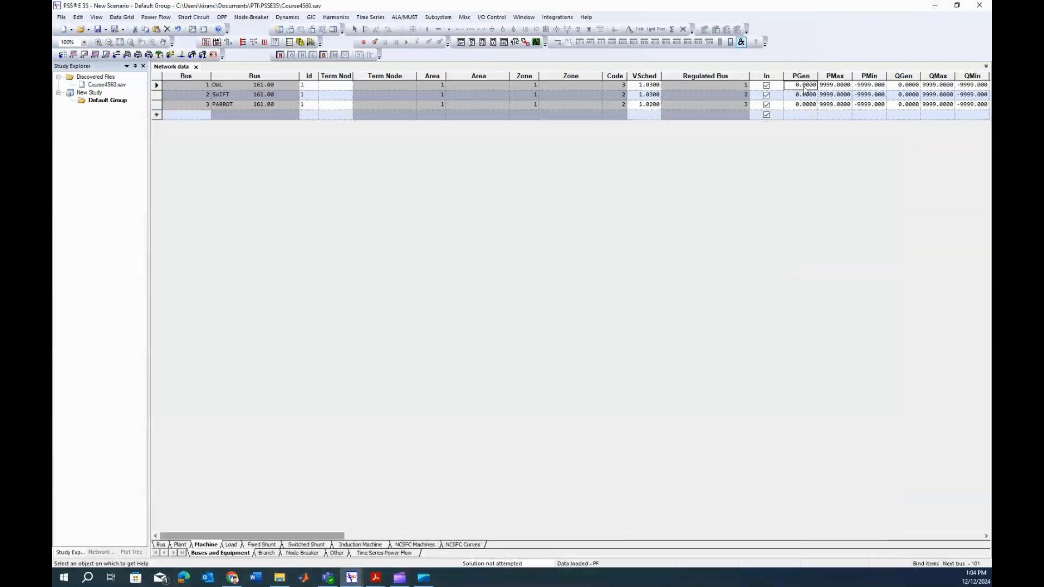
pyautogui.click(803, 96)
pyautogui.write('190')
pyautogui.press('Return')
pyautogui.write('190')
# Step: Check Pmax in the project PDF's generator table and enter 490 MW as PMax for the machines at buses 1 to 3
pyautogui.click(832, 96)
pyautogui.click(835, 86)
pyautogui.click(376, 577)
pyautogui.click(359, 544)
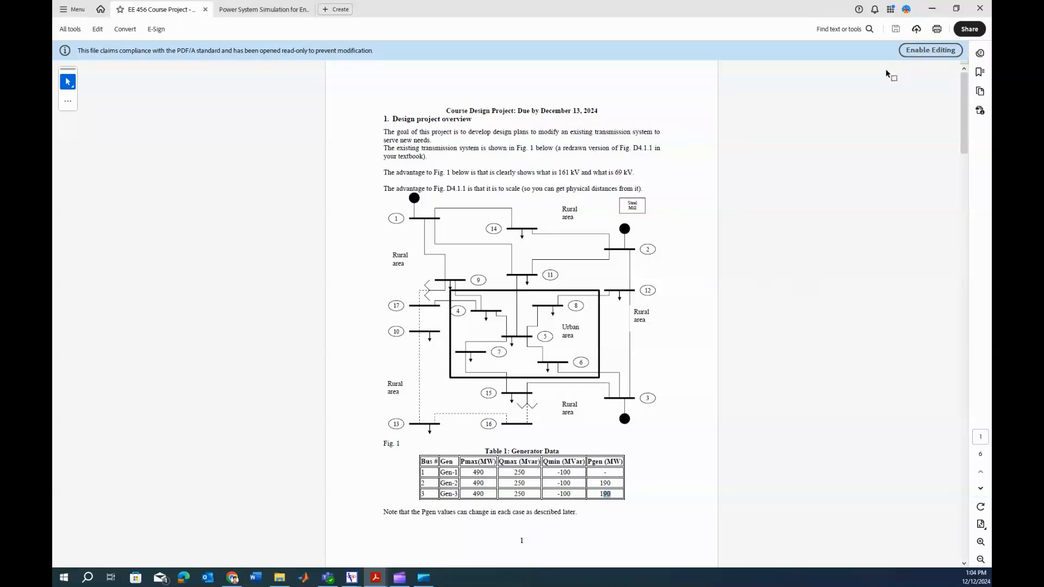
pyautogui.click(931, 9)
pyautogui.write('490')
pyautogui.press('Down')
pyautogui.write('490')
pyautogui.press('Down')
pyautogui.write('9')
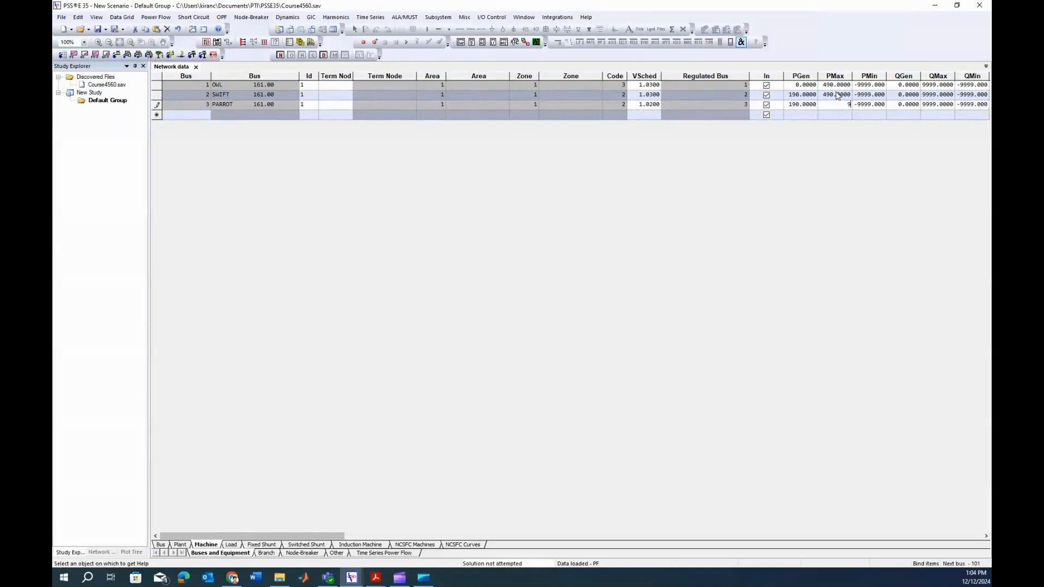
pyautogui.write('9.0')
# Step: Set PMin to 0 for the machines at buses 1, 2 and 3
pyautogui.click(866, 86)
pyautogui.write('0')
pyautogui.press('Down')
pyautogui.write('0')
pyautogui.press('Down')
pyautogui.write('0')
# Step: Switch to the course project PDF in Acrobat, read the Qmax and Qmin limits in Table 1: Generator Data, and return to PSS®E
pyautogui.click(905, 86)
pyautogui.click(936, 87)
pyautogui.click(938, 7)
pyautogui.moveTo(375, 578)
pyautogui.click(470, 511)
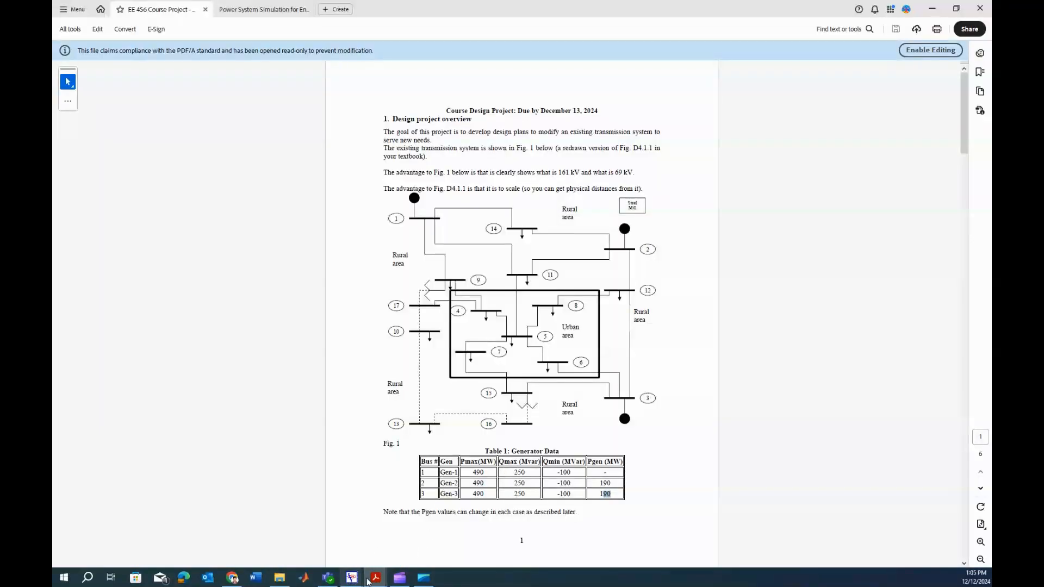
pyautogui.moveTo(359, 582)
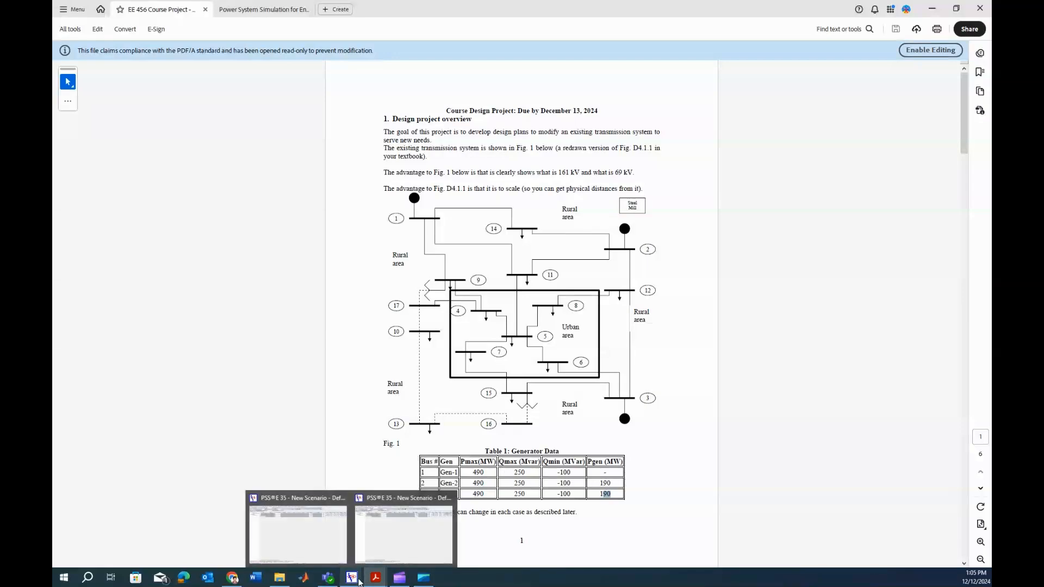
pyautogui.click(404, 533)
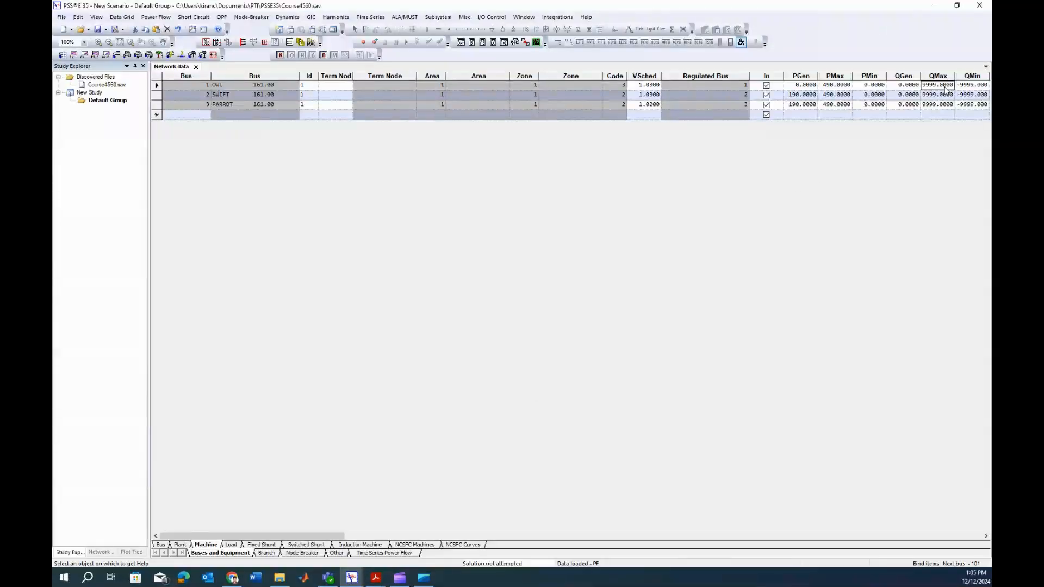
# Step: Set QMax to 250 Mvar for the machines at buses 1, 2 and 3
pyautogui.write('250')
pyautogui.press('Return')
pyautogui.write('250')
pyautogui.press('Return')
pyautogui.write('250')
pyautogui.press('Return')
# Step: Set QMin to -100 Mvar for the machines at buses 1, 2 and 3
pyautogui.write('-100')
pyautogui.press('Return')
pyautogui.write('-100')
pyautogui.press('Return')
pyautogui.write('-100')
pyautogui.click(986, 536)
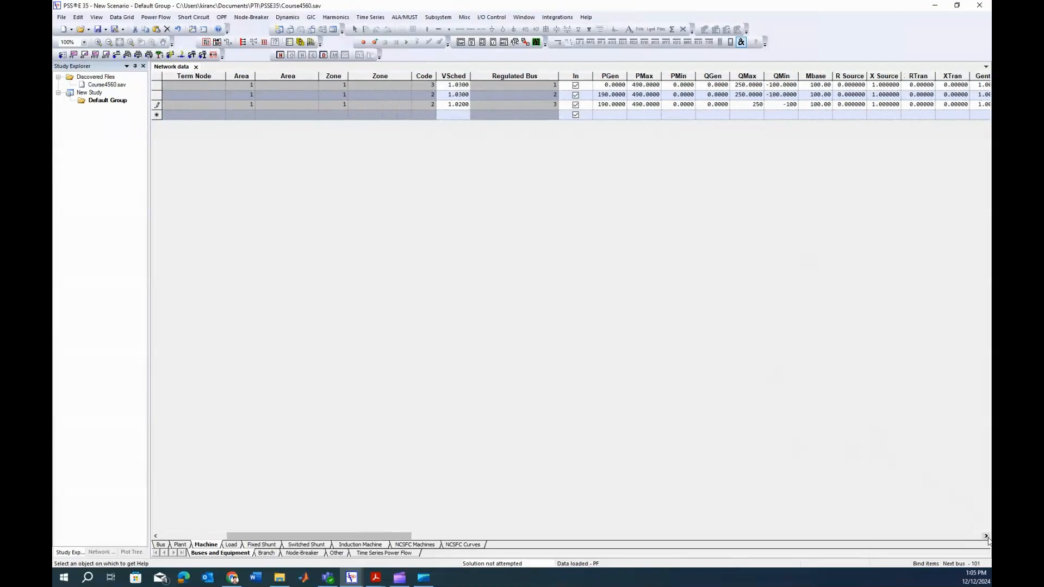
pyautogui.click(787, 104)
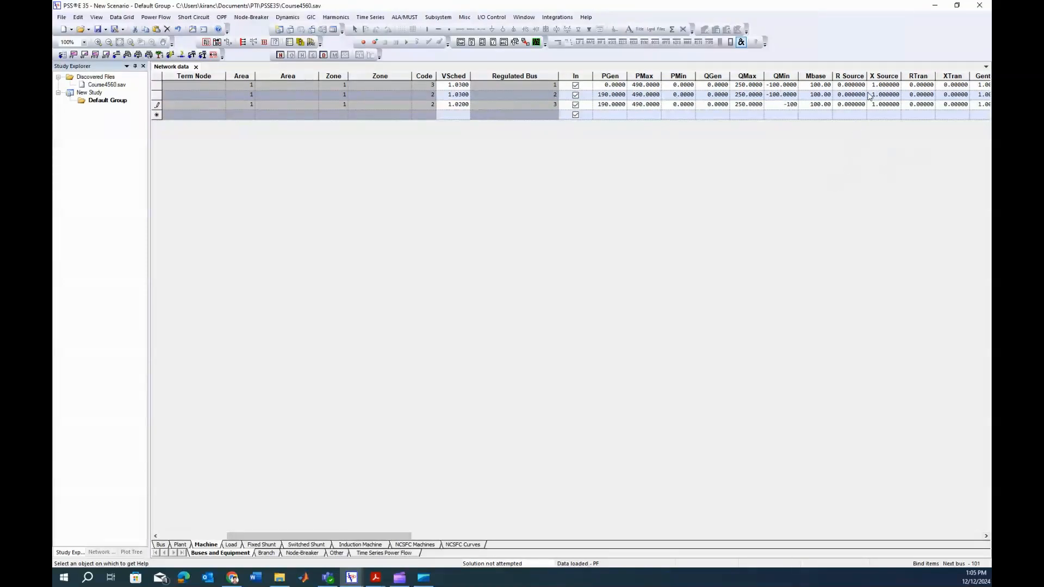
# Step: Review the machines' source impedance, scheduled voltage, generation and reactive limits, and compare them with the plant data
pyautogui.moveTo(884, 86); pyautogui.dragTo(923, 109)
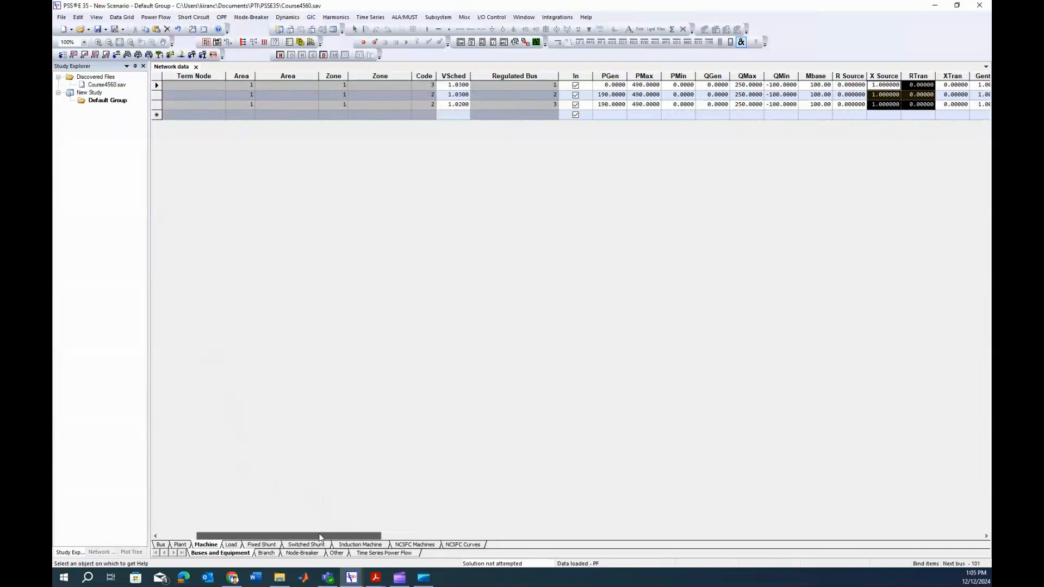
pyautogui.moveTo(342, 534); pyautogui.dragTo(247, 528)
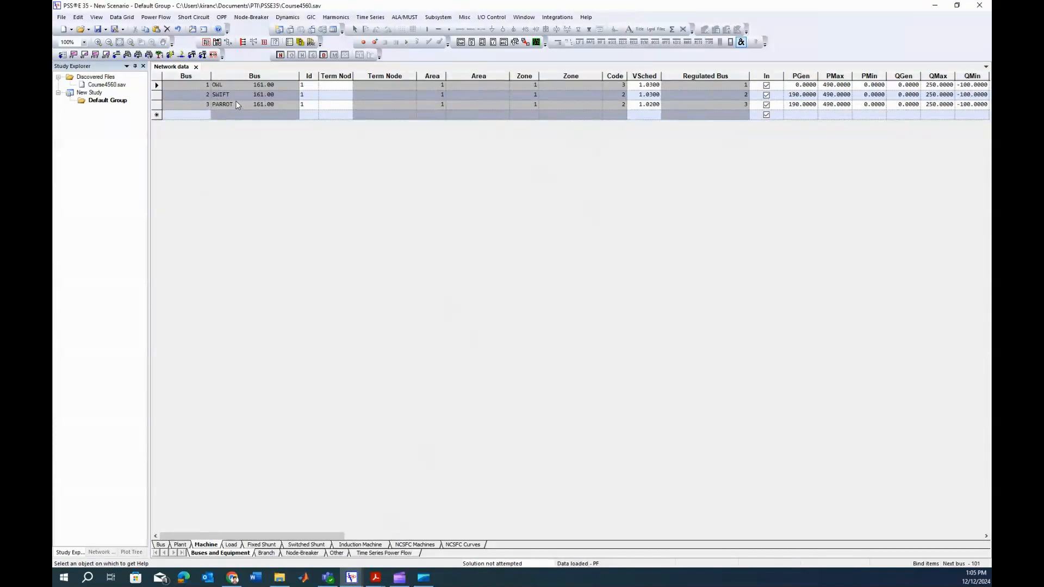
pyautogui.click(623, 86)
pyautogui.moveTo(644, 85); pyautogui.dragTo(647, 107)
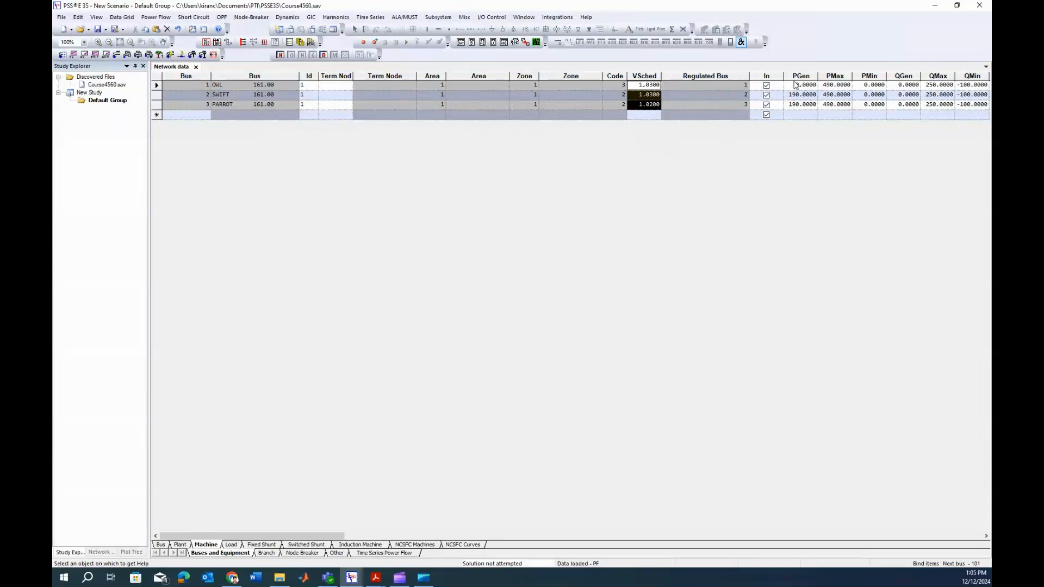
pyautogui.moveTo(795, 85); pyautogui.dragTo(900, 106)
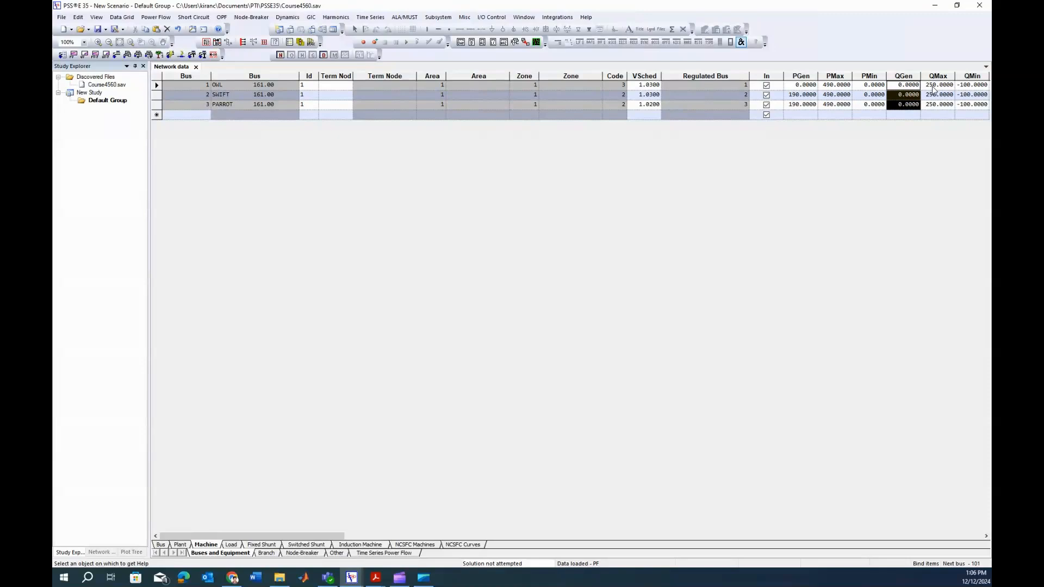
pyautogui.moveTo(932, 87); pyautogui.dragTo(966, 110)
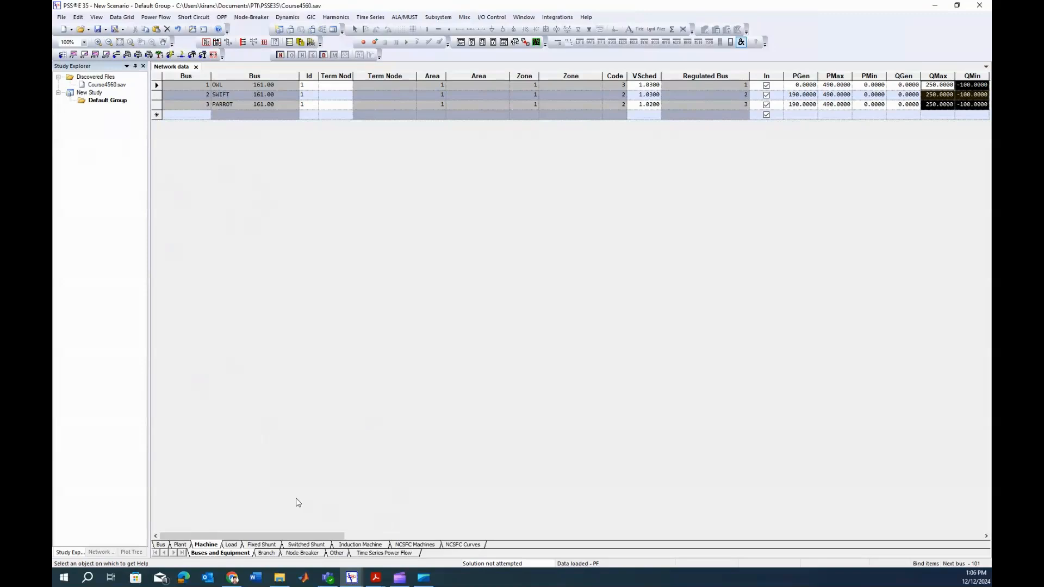
pyautogui.click(181, 545)
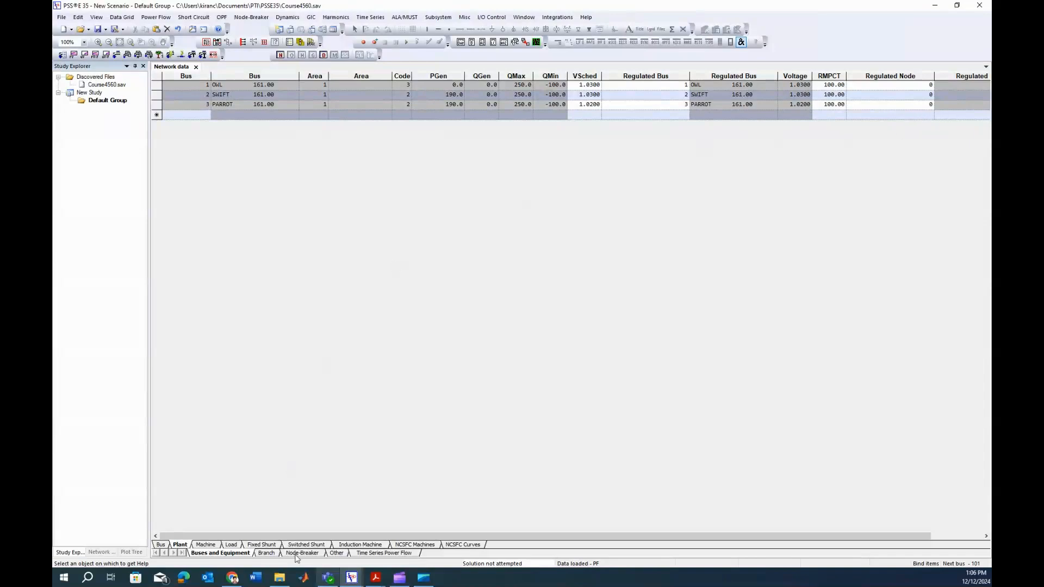
pyautogui.click(206, 545)
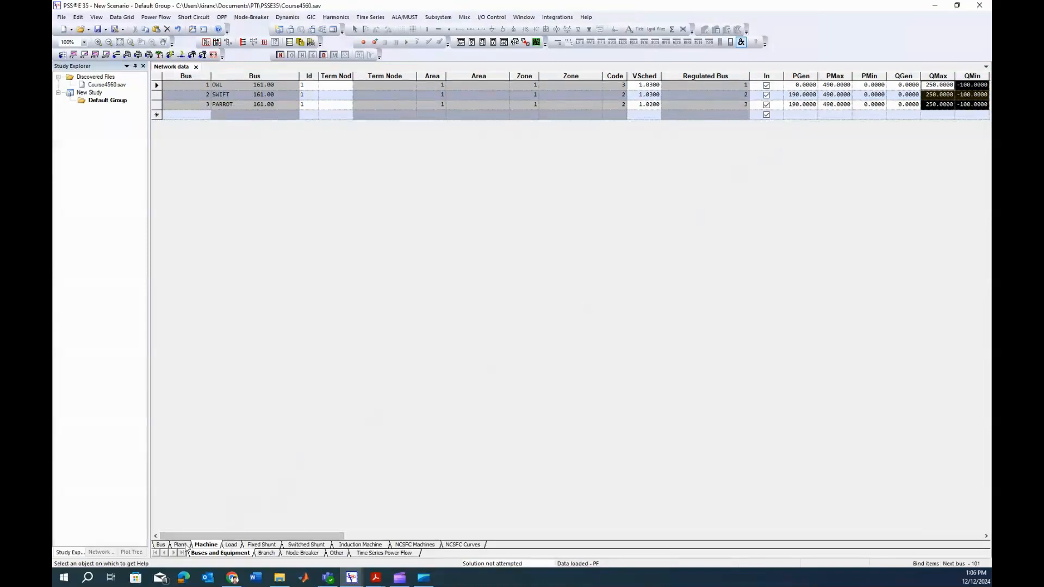
# Step: Open the load data and add a load record at bus 4
pyautogui.click(237, 548)
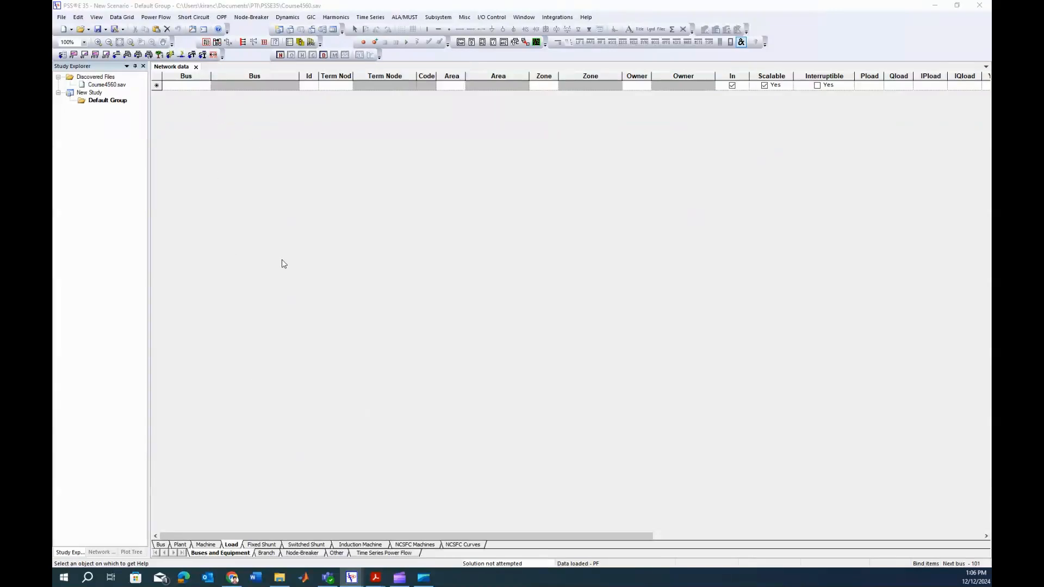
pyautogui.click(203, 88)
pyautogui.write('4')
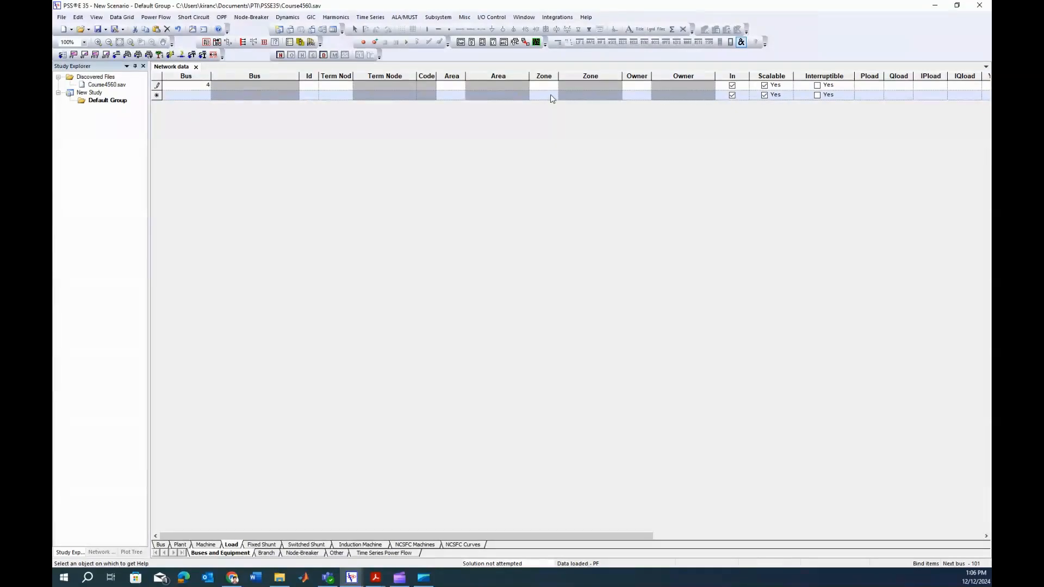
pyautogui.click(193, 94)
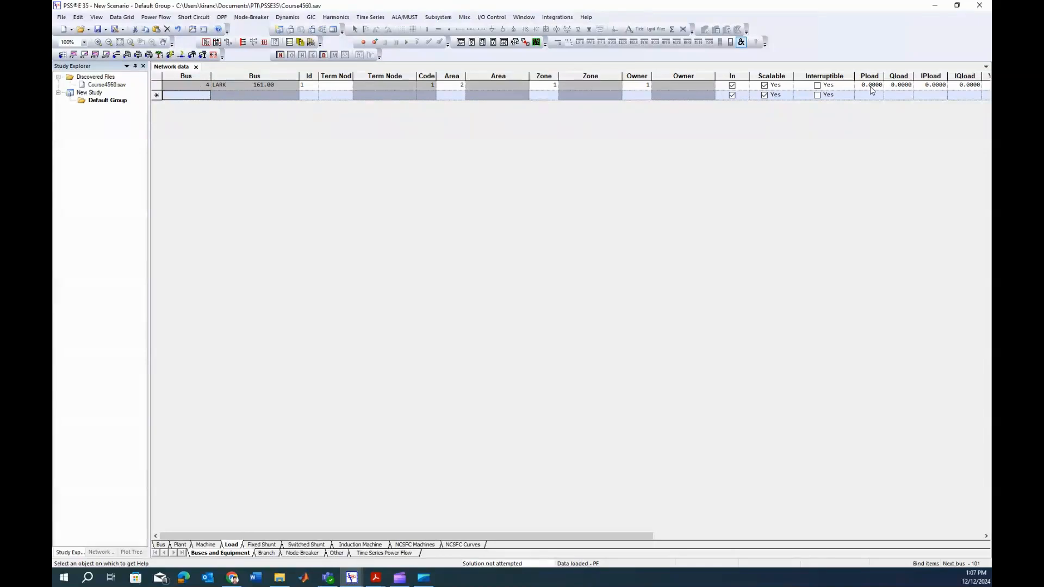
# Step: Set Pload to 78 and Qload to 13 for the load at bus 4
pyautogui.moveTo(865, 86); pyautogui.dragTo(903, 88)
pyautogui.click(870, 86)
pyautogui.write('7')
pyautogui.press('Tab')
pyautogui.write('13')
pyautogui.click(908, 99)
# Step: Add a load record at bus 5 and set its Pload to 130
pyautogui.click(206, 97)
pyautogui.click(207, 97)
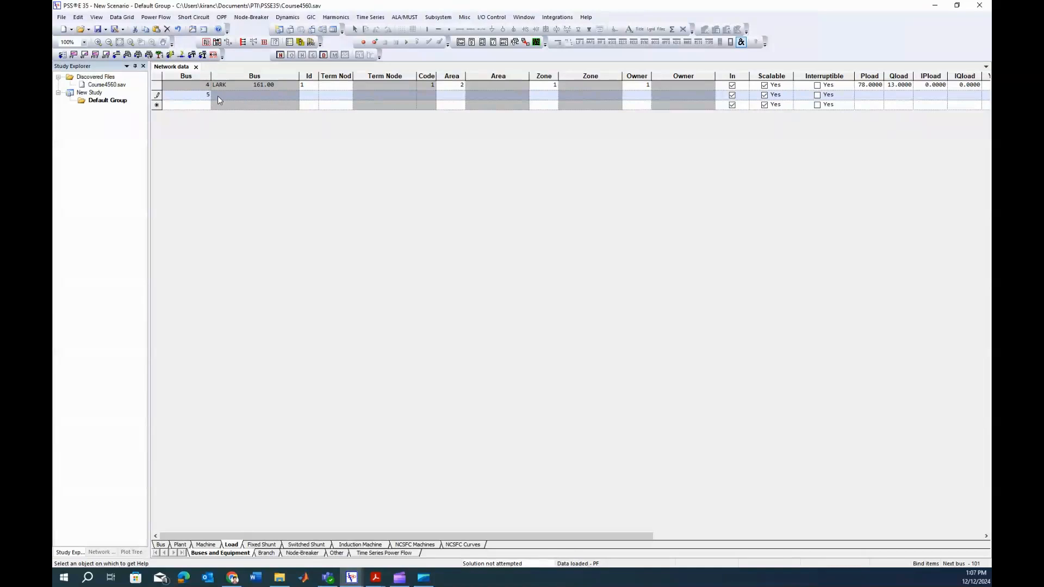
pyautogui.press('Return')
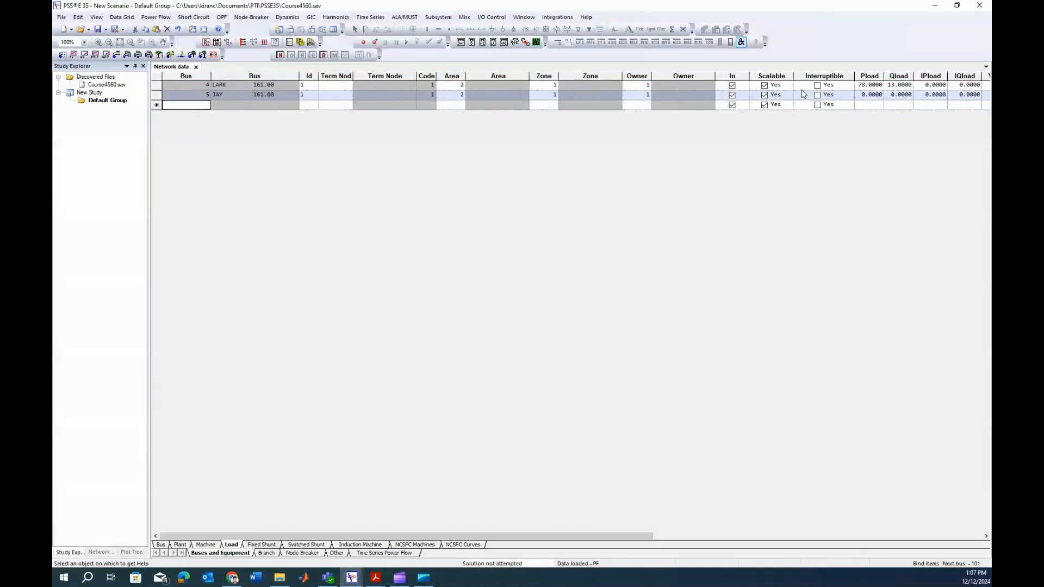
pyautogui.click(870, 97)
pyautogui.write('130')
pyautogui.press('Return')
pyautogui.write('39')
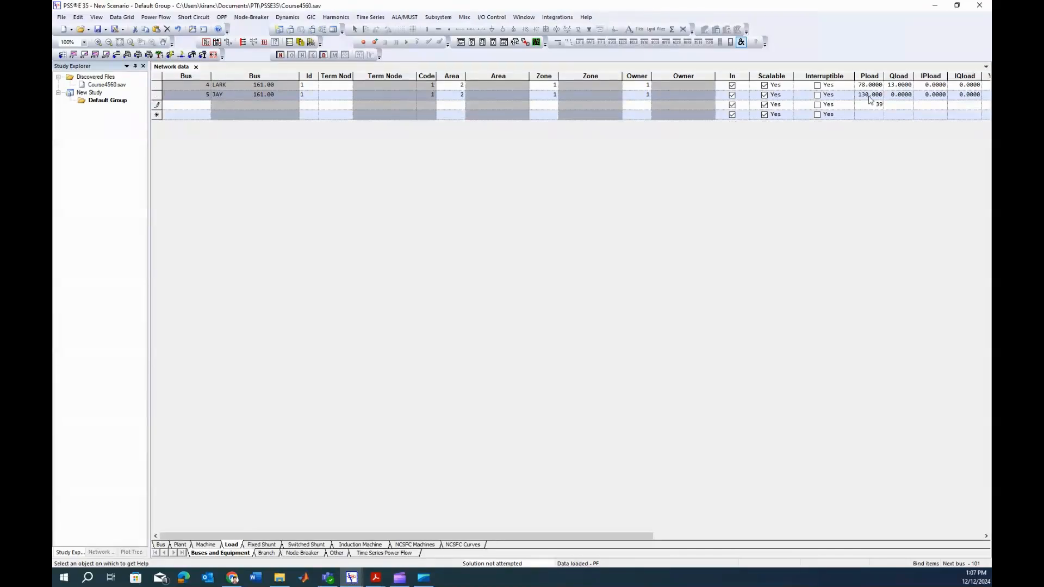
pyautogui.doubleClick(880, 104)
pyautogui.write('130')
pyautogui.press('Return')
pyautogui.click(580, 253)
pyautogui.click(899, 96)
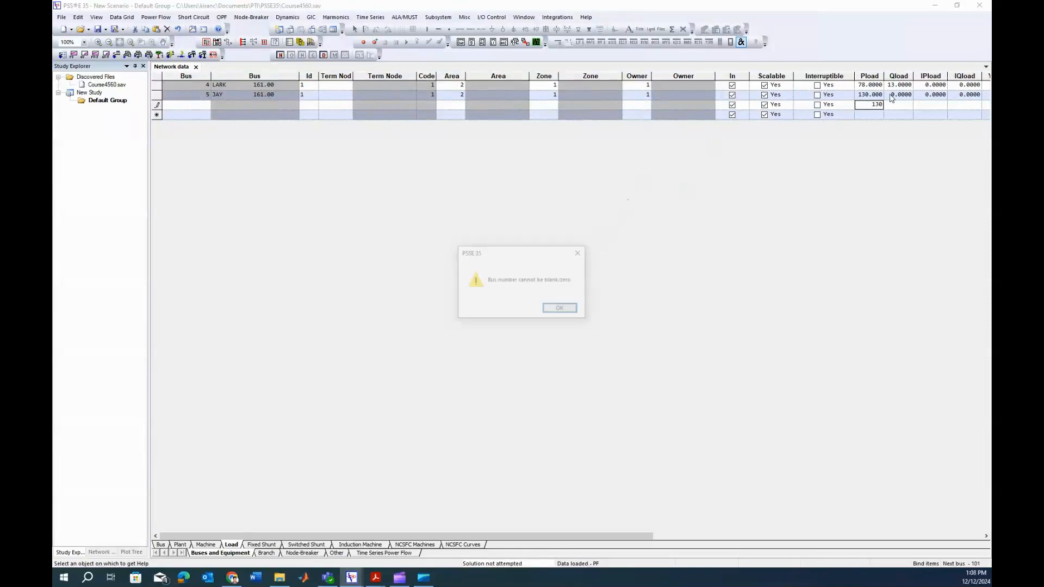
pyautogui.click(560, 309)
pyautogui.moveTo(873, 103); pyautogui.dragTo(885, 107)
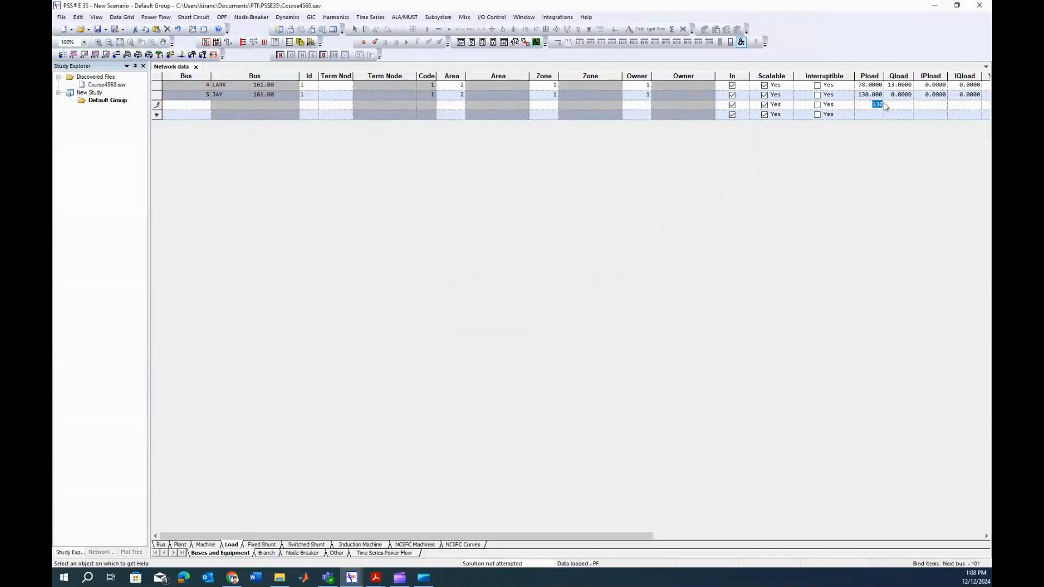
pyautogui.write('0')
pyautogui.click(902, 102)
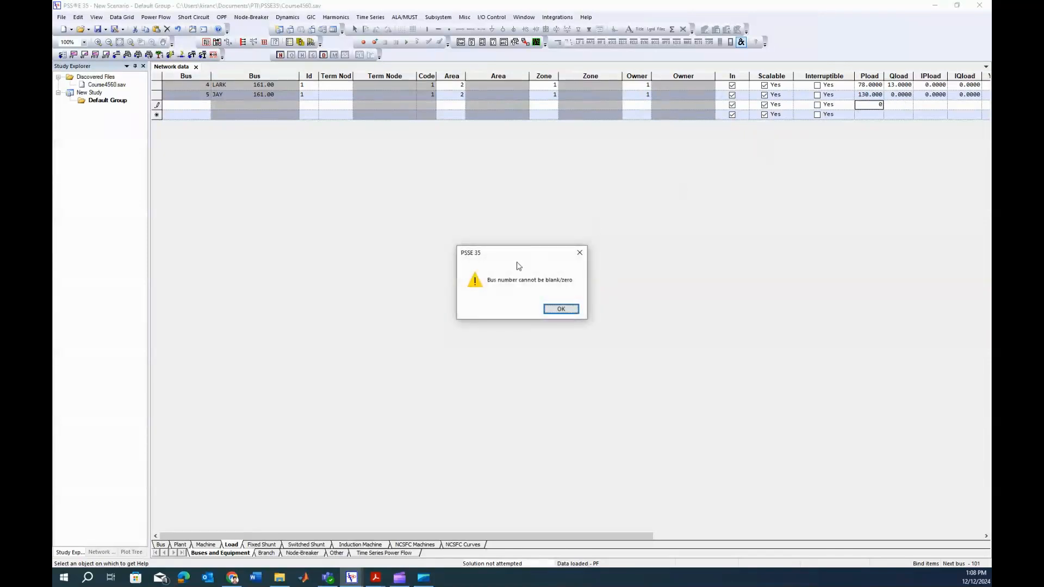
pyautogui.click(581, 254)
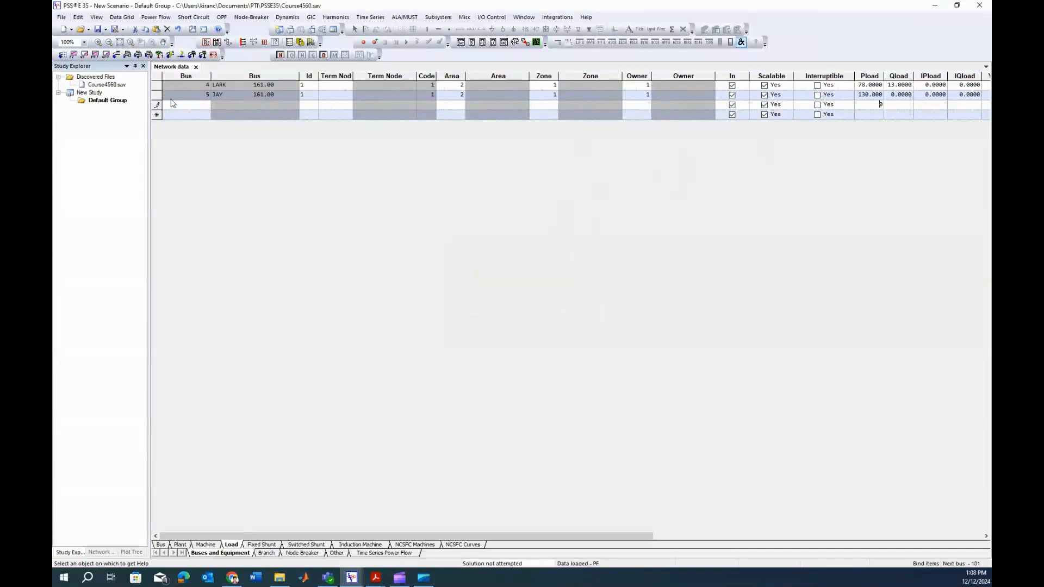
# Step: Add a load record at bus 6 and set Qload to 39 for the load at bus 5
pyautogui.write('6')
pyautogui.click(900, 95)
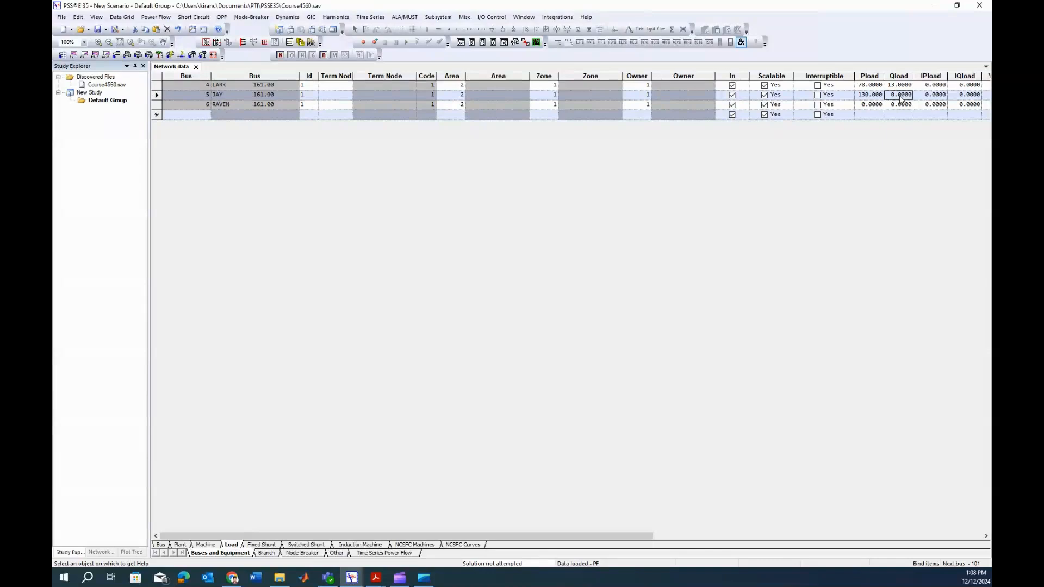
pyautogui.write('39')
# Step: Set Pload to 104 and Qload to 19.5 for the load at bus 6
pyautogui.click(869, 105)
pyautogui.write('104')
pyautogui.click(908, 105)
pyautogui.press('BackSpace')
pyautogui.write('19.5')
pyautogui.click(929, 105)
# Step: Add a load record at bus 7 with Pload 117 and Qload 26
pyautogui.click(207, 115)
pyautogui.write('7')
pyautogui.press('Return')
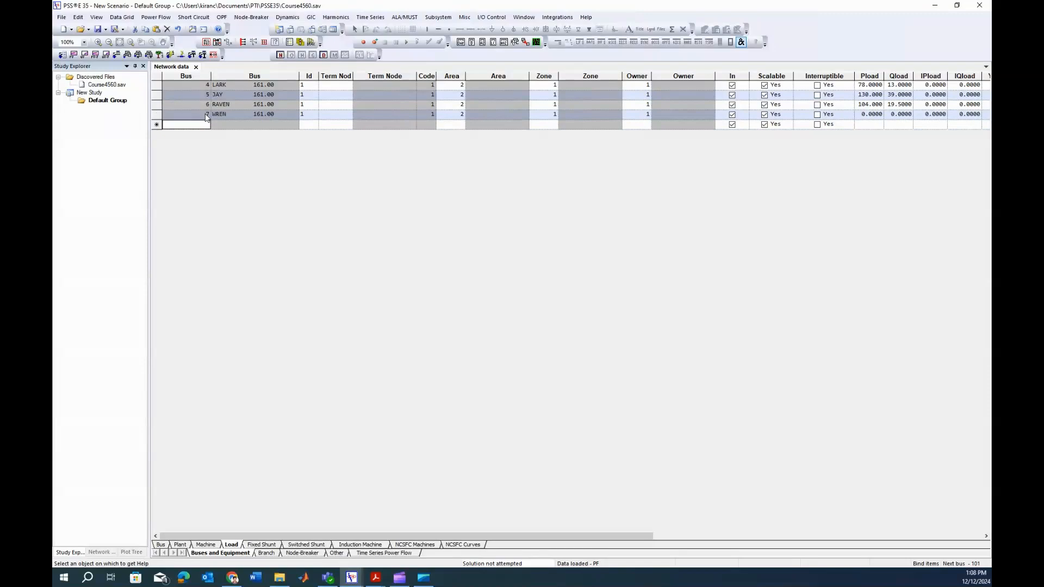
pyautogui.click(868, 115)
pyautogui.write('117')
pyautogui.press('Tab')
pyautogui.write('26')
pyautogui.press('Tab')
# Step: Add load records at buses 8, 9, 10, 11, 12, 13, 14 and 15
pyautogui.click(193, 127)
pyautogui.write('8')
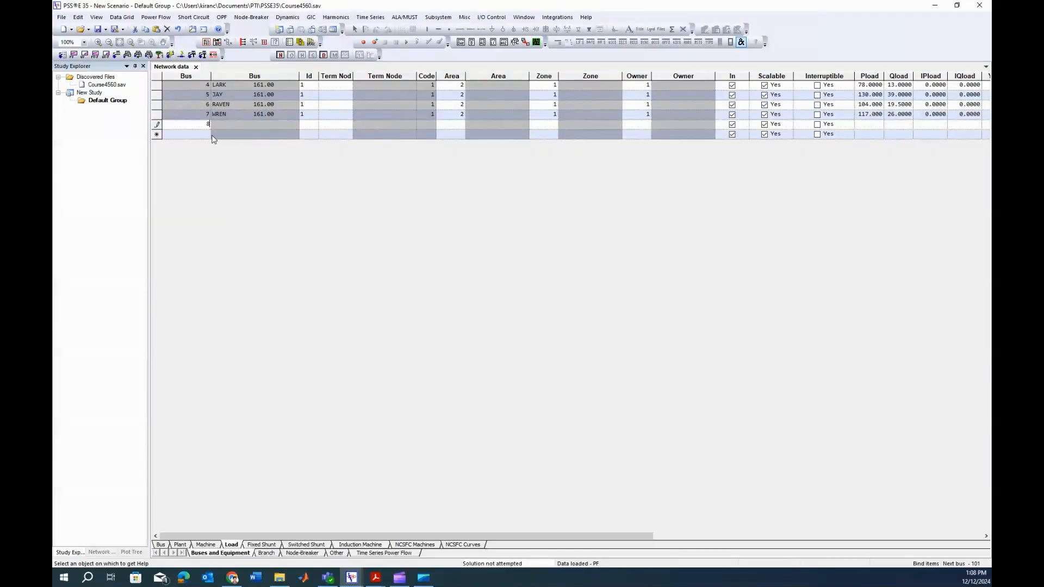
pyautogui.press('Return')
pyautogui.write('9')
pyautogui.press('Return')
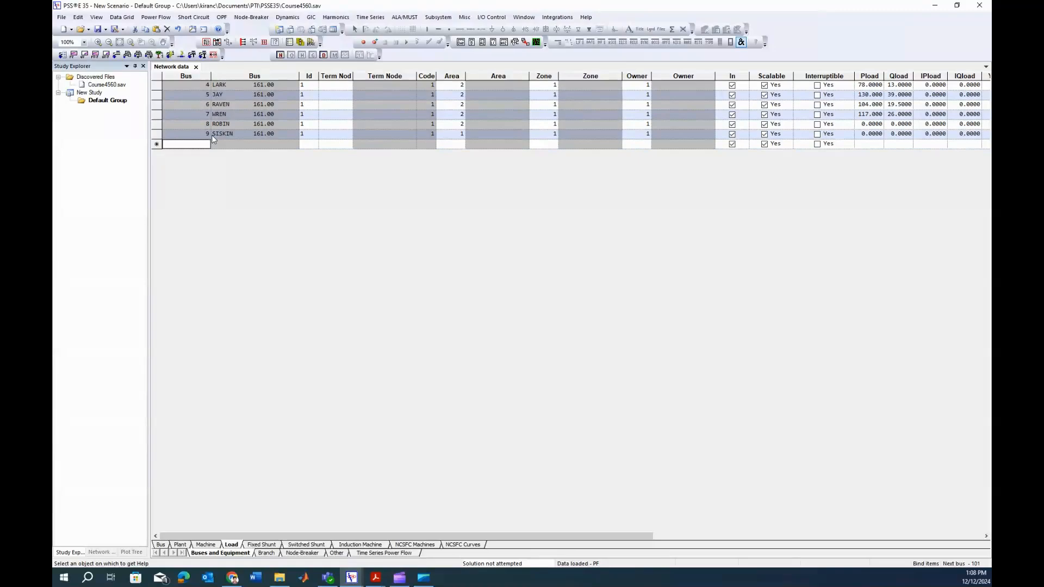
pyautogui.write('10')
pyautogui.press('Return')
pyautogui.write('11')
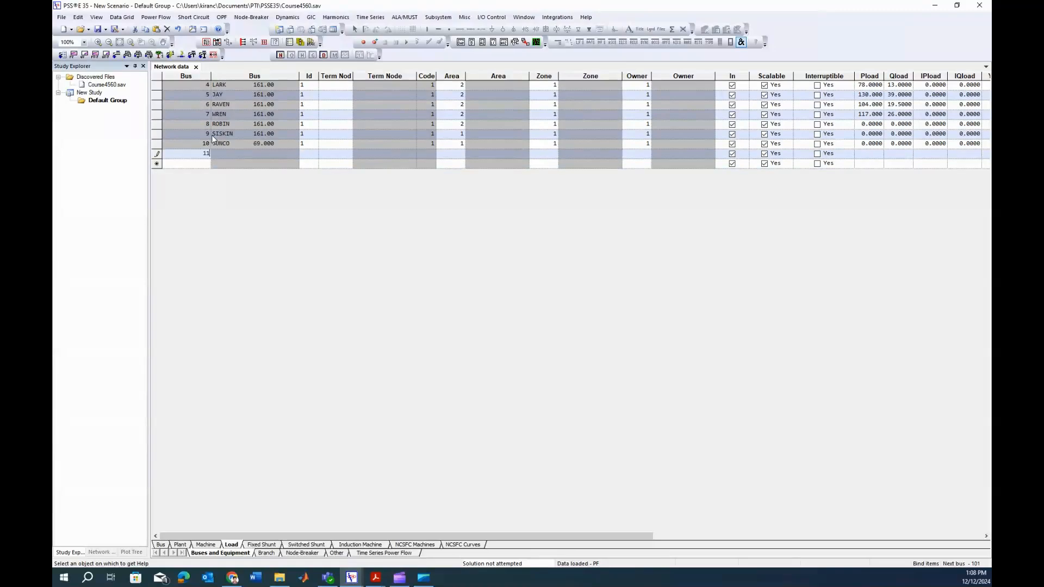
pyautogui.press('Return')
pyautogui.write('12')
pyautogui.press('Return')
pyautogui.write('13')
pyautogui.press('Return')
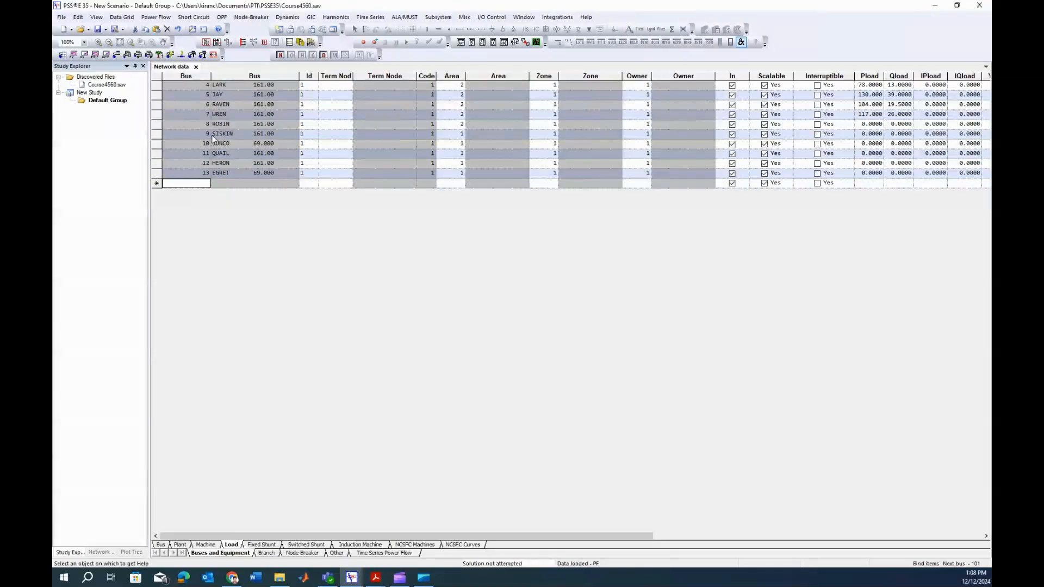
pyautogui.write('14')
pyautogui.press('Return')
pyautogui.write('1')
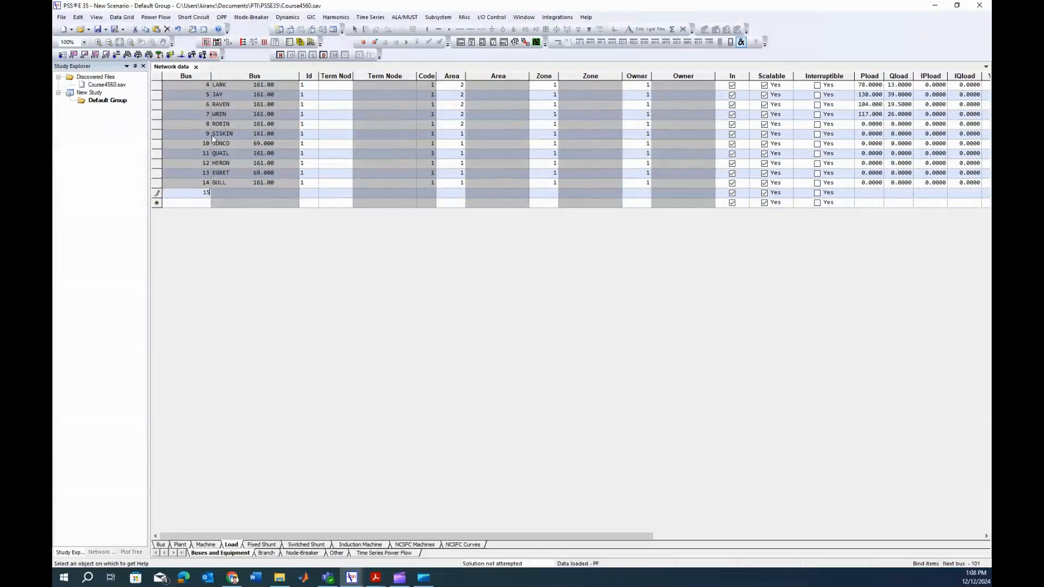
pyautogui.write('5')
pyautogui.press('Return')
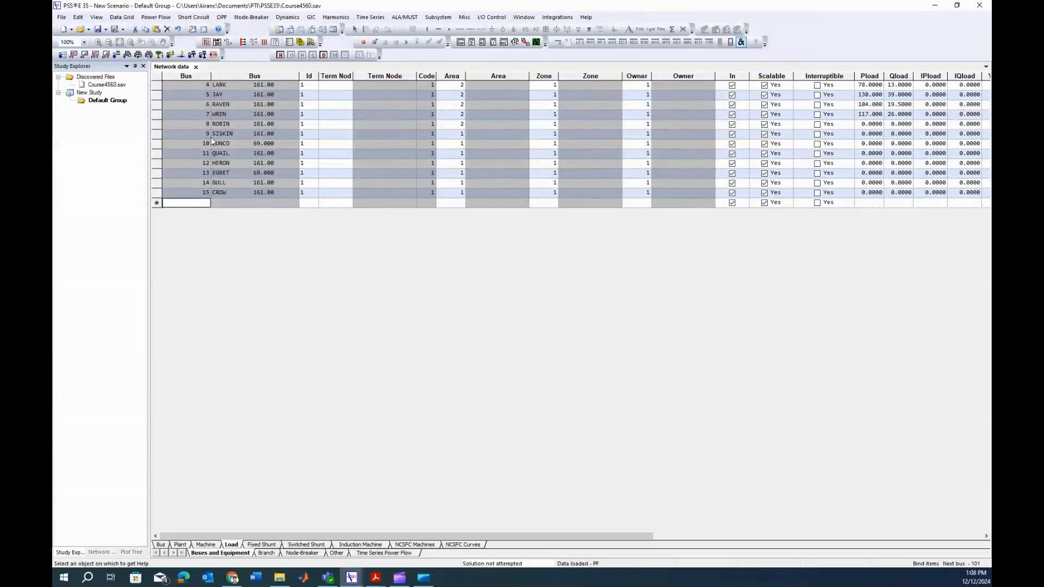
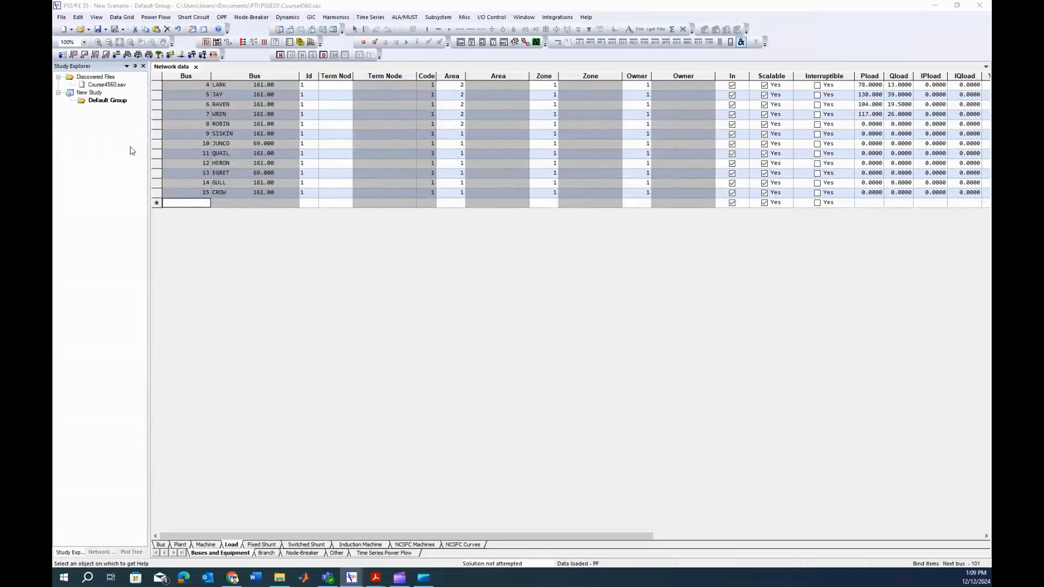
# Step: Fill in Pload for buses 8 to 15 in order with 52, 13, 19.5, 97.5, 52, 39, 45.5 and 13
pyautogui.click(870, 125)
pyautogui.write('52.0000 13.0000 19.5000 97.5000 52.0000 39.0000 45.5000 13.0000')
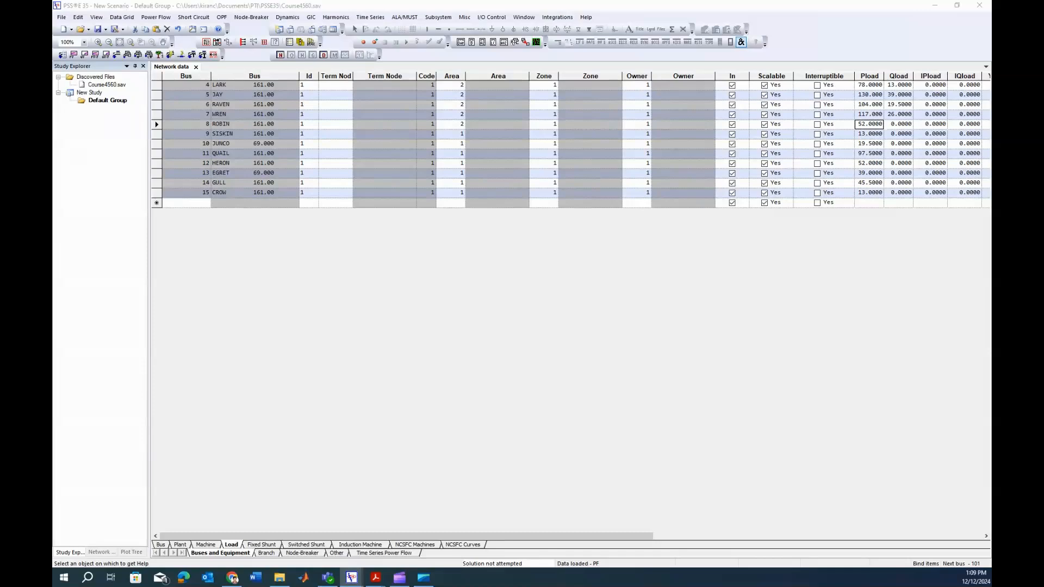
# Step: Fill in Qload for buses 8 to 14 in order with 6.5, 6.5, 13, 19.5, 19.5, 13 and 13
pyautogui.click(908, 125)
pyautogui.click(898, 140)
pyautogui.click(898, 128)
pyautogui.write('6.5000 6.5000 13.0000 19.5000 19.5000 13.0000 13.0000')
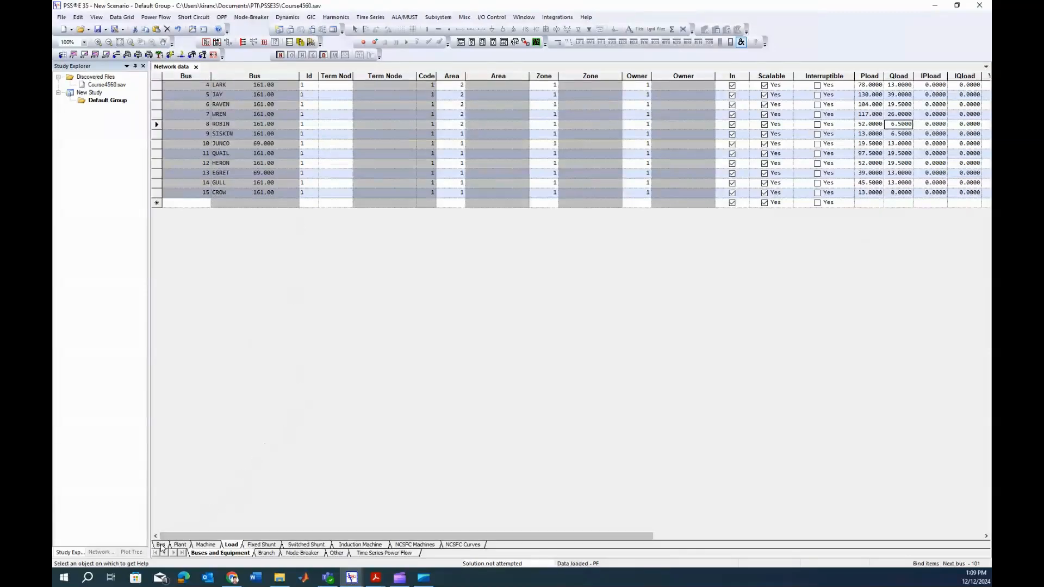
# Step: Review the bus, plant and machine data and return to the load data
pyautogui.click(161, 544)
pyautogui.click(184, 546)
pyautogui.click(208, 545)
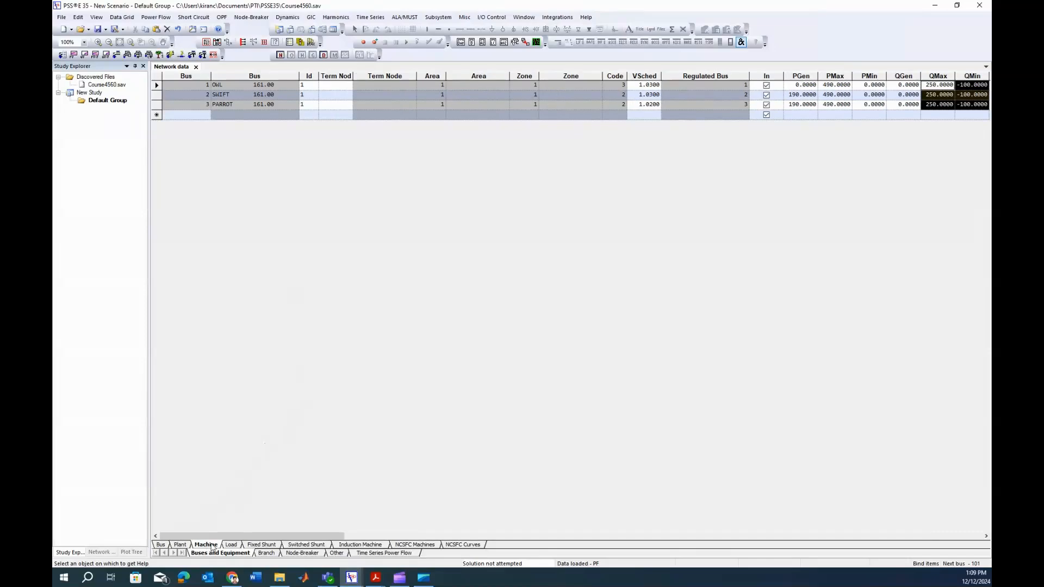
pyautogui.click(231, 545)
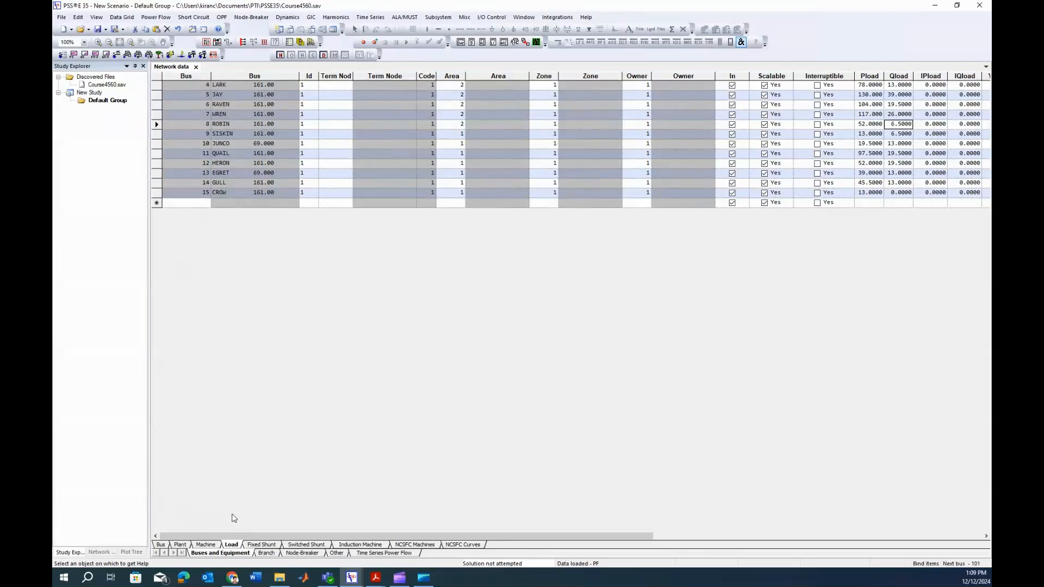
# Step: Open the AC line branch data and add a line from bus 1 to bus 9
pyautogui.click(267, 553)
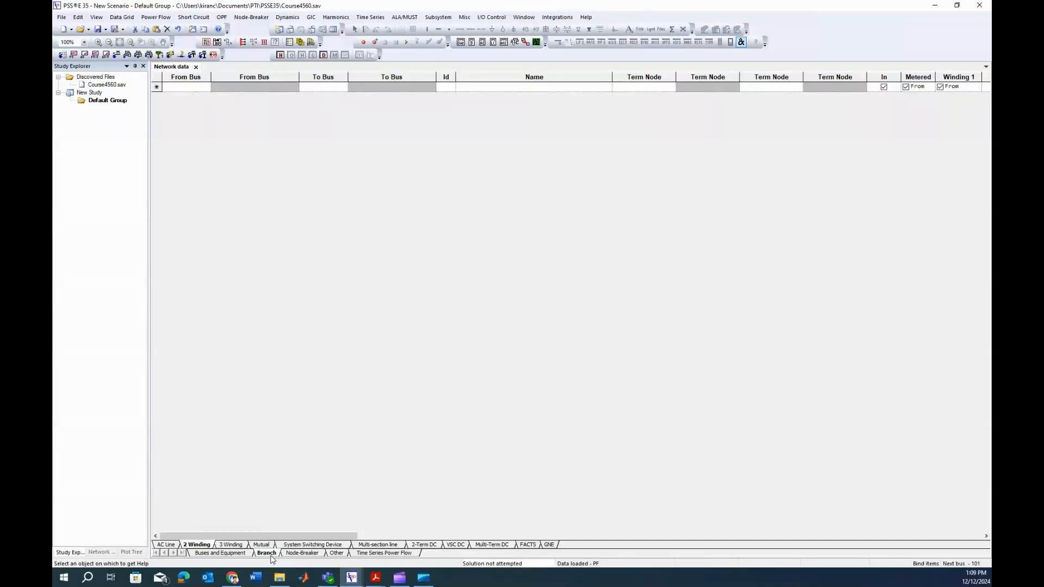
pyautogui.click(168, 545)
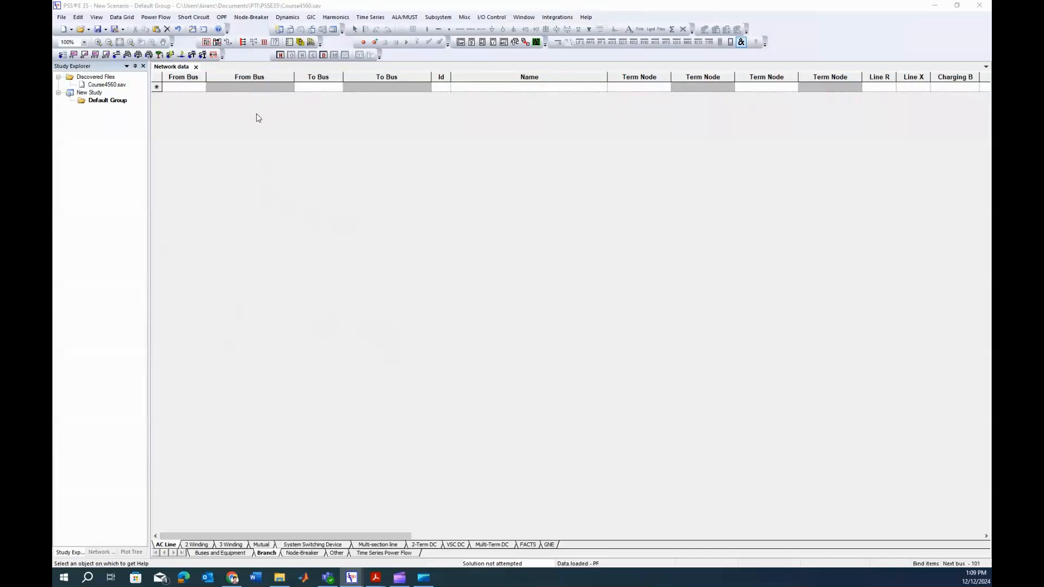
pyautogui.click(184, 88)
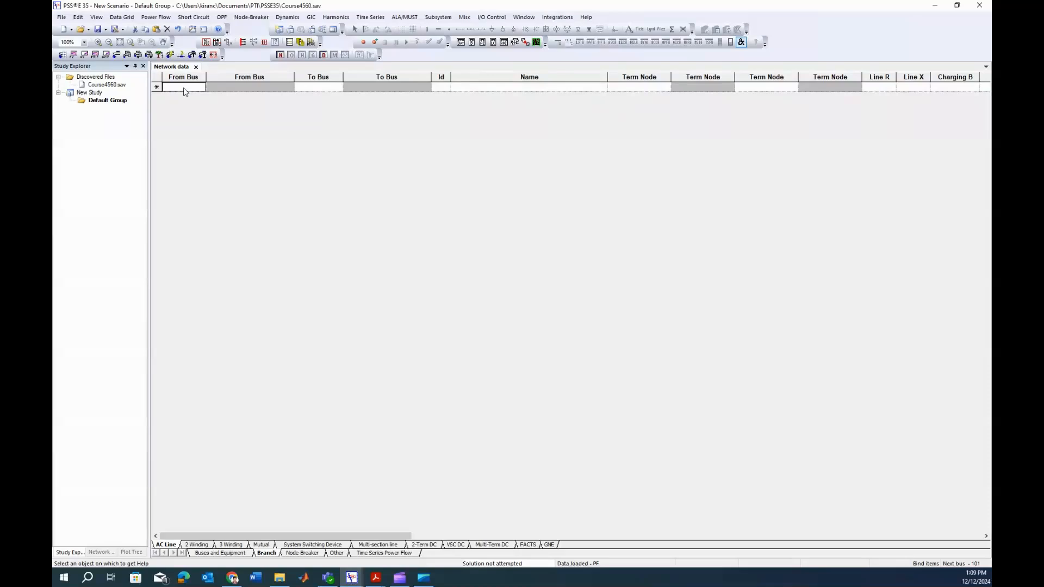
pyautogui.write('1')
pyautogui.press('Tab')
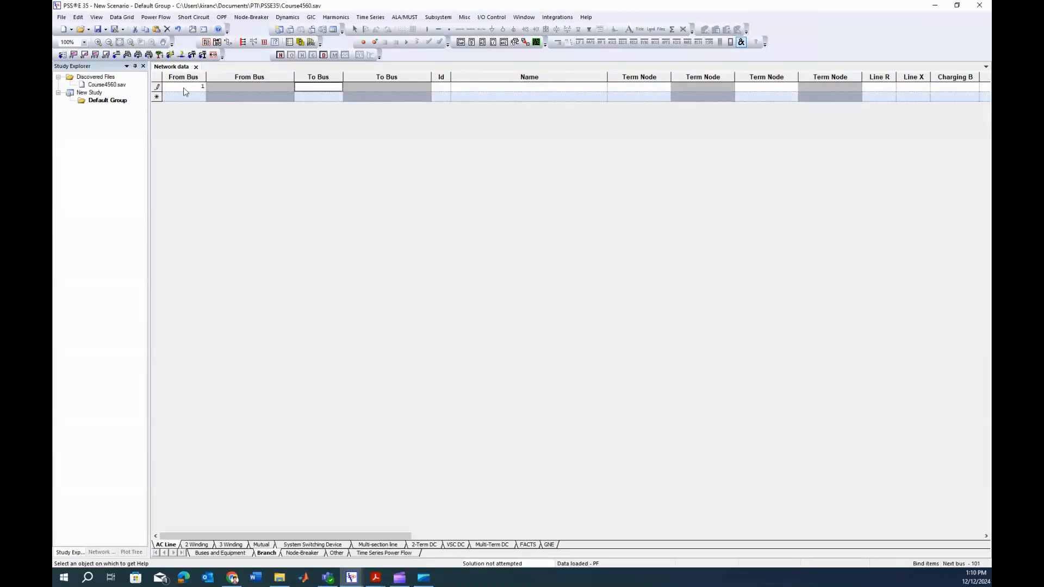
pyautogui.write('9')
pyautogui.press('Return')
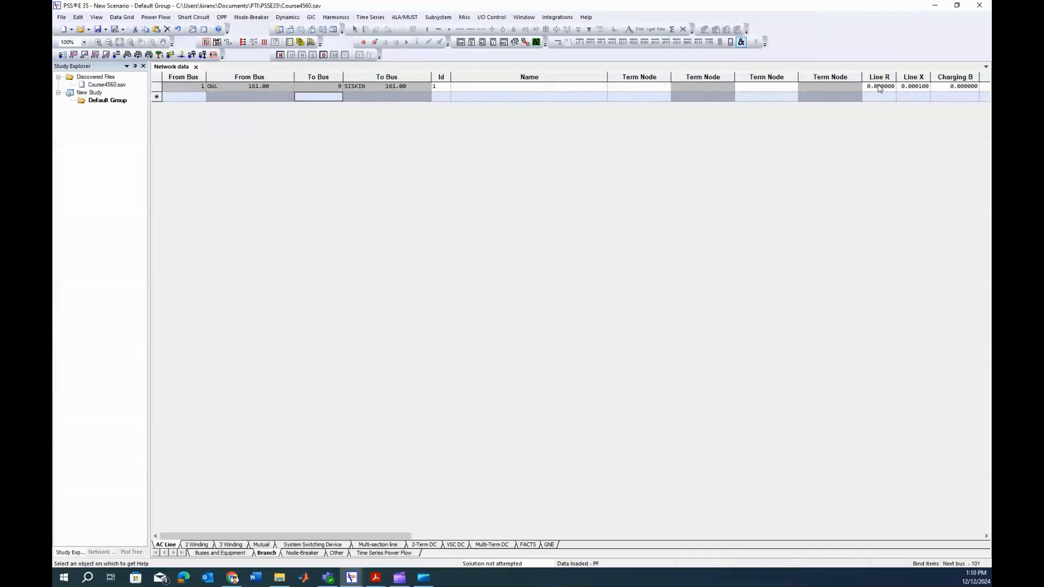
# Step: Set the 1–9 line's Line R to 0.0119, Line X to 0.0674 and Charging B to 0.03629, comparing them with the project PDF's ratings table
pyautogui.moveTo(873, 89); pyautogui.dragTo(957, 88)
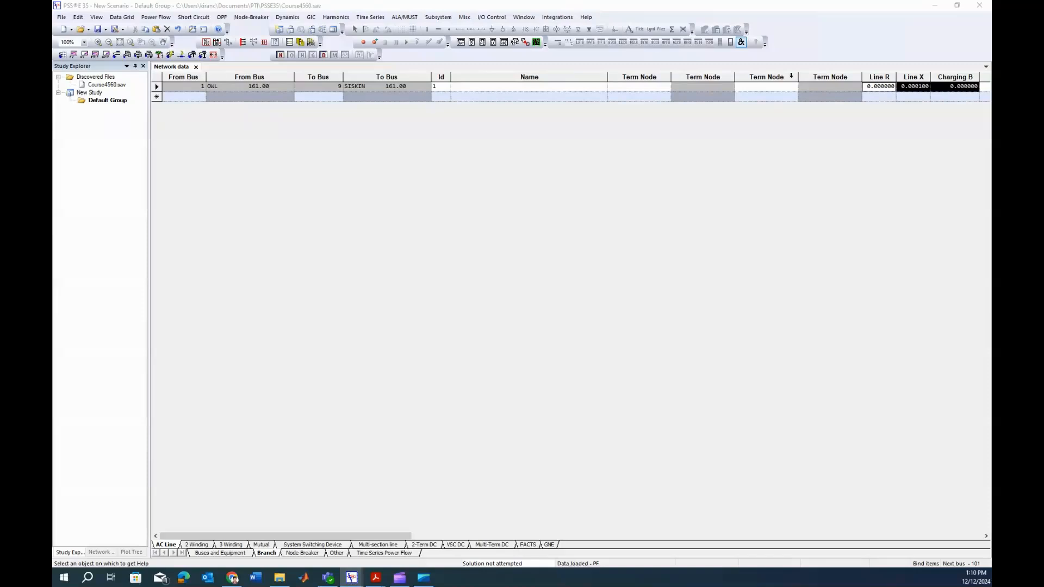
pyautogui.click(920, 87)
pyautogui.click(868, 88)
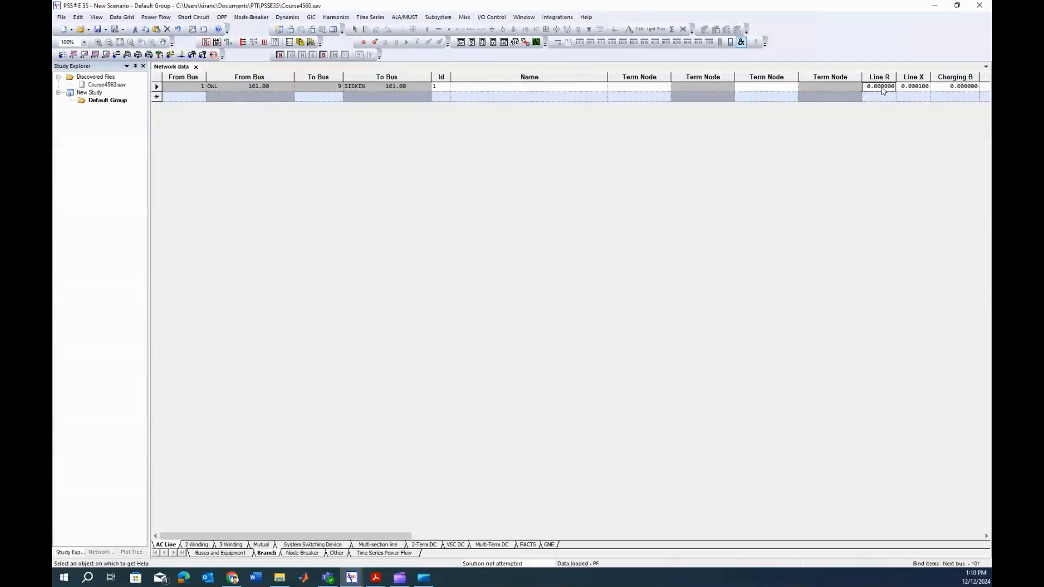
pyautogui.write('0.0119\t0.0674\t0.03629')
pyautogui.click(375, 578)
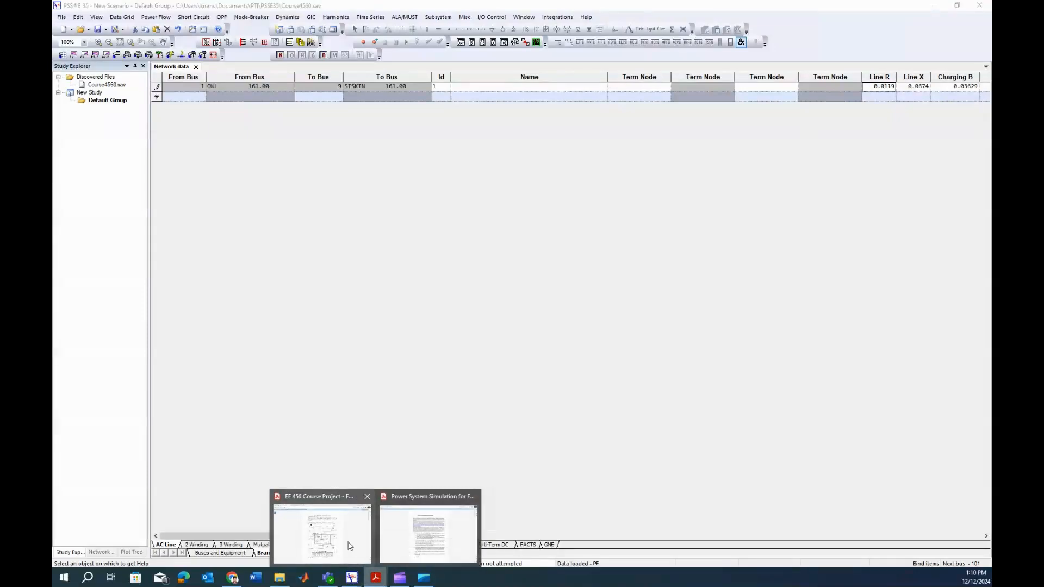
pyautogui.click(350, 546)
pyautogui.scroll(-10, 588, 401)
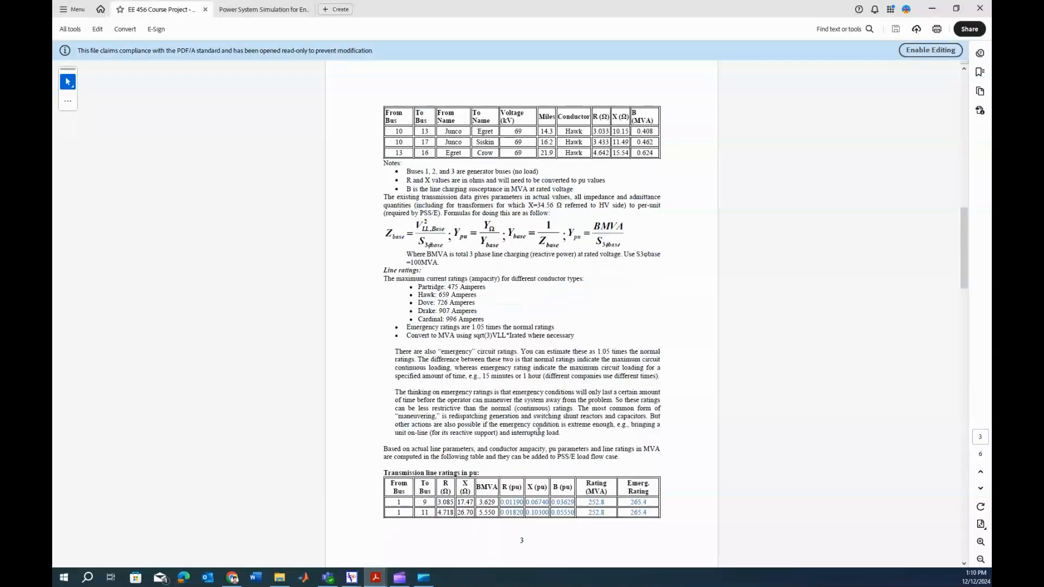
pyautogui.moveTo(390, 503); pyautogui.dragTo(633, 504)
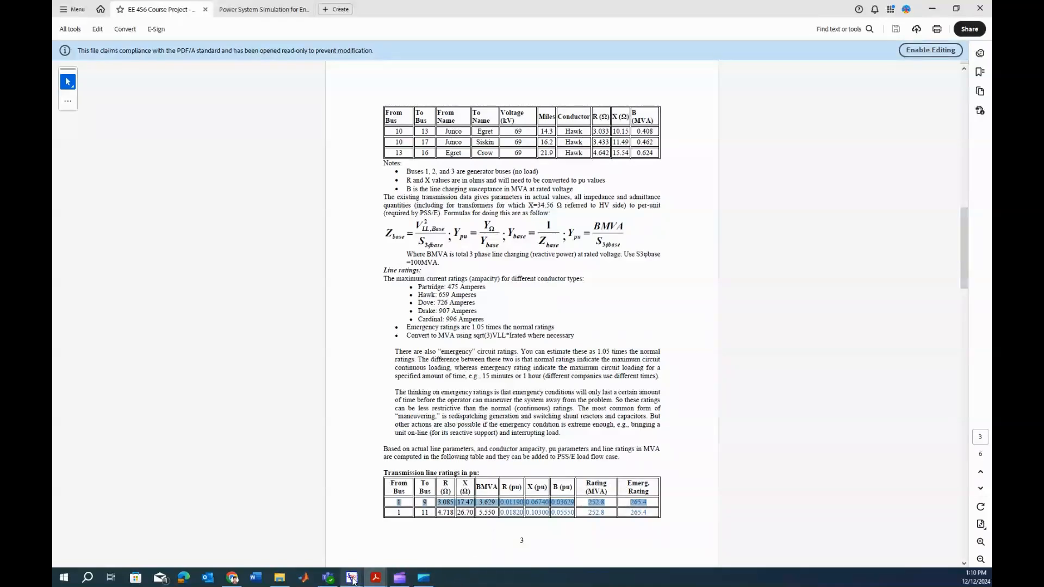
pyautogui.moveTo(351, 578)
pyautogui.click(399, 539)
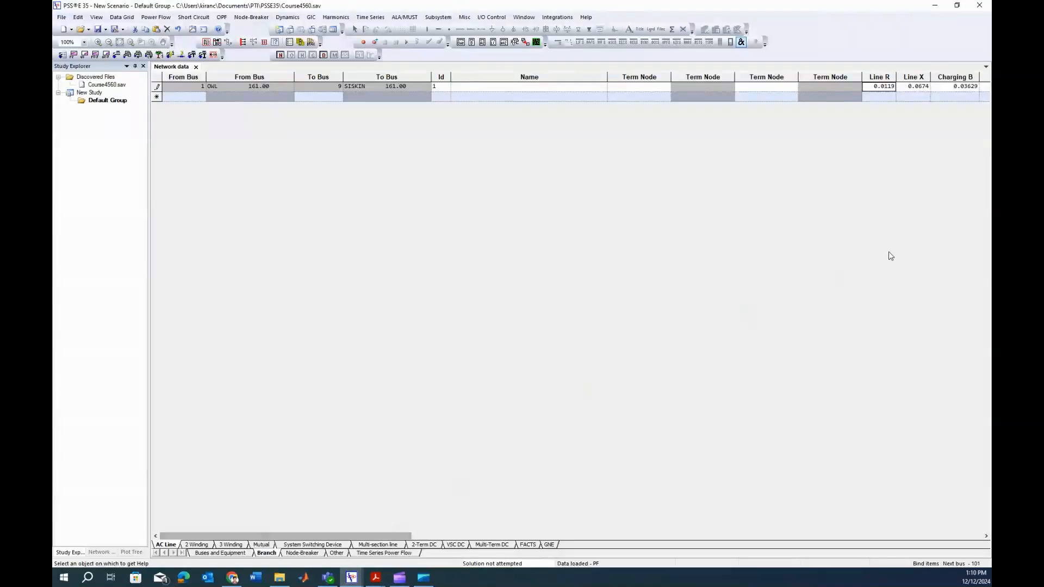
# Step: Set RATE1 of the line from bus 1 to bus 9 to 252.8
pyautogui.click(985, 536)
pyautogui.click(986, 537)
pyautogui.click(986, 536)
pyautogui.click(987, 537)
pyautogui.click(987, 536)
pyautogui.click(987, 536)
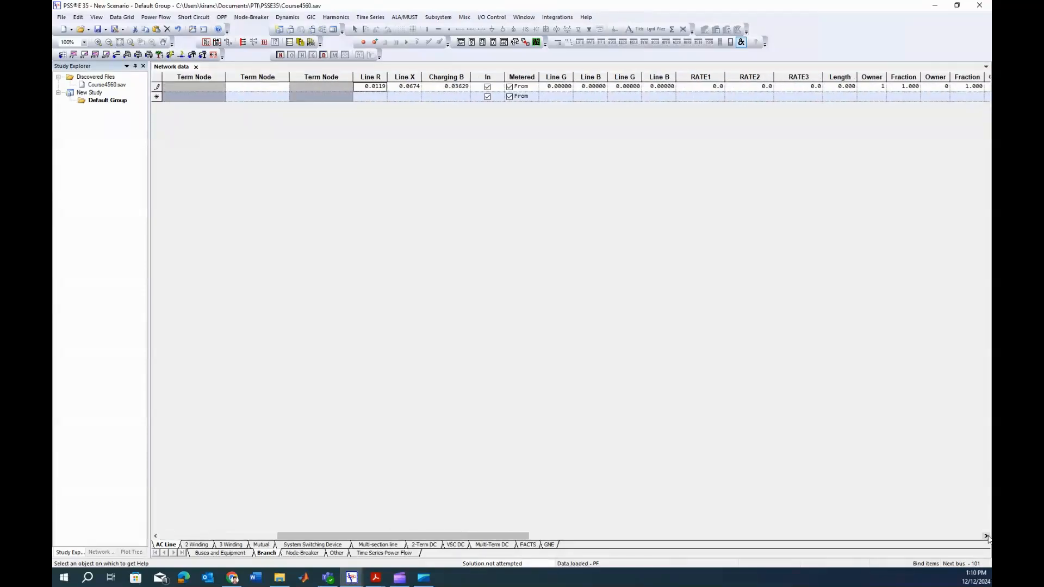
pyautogui.click(691, 87)
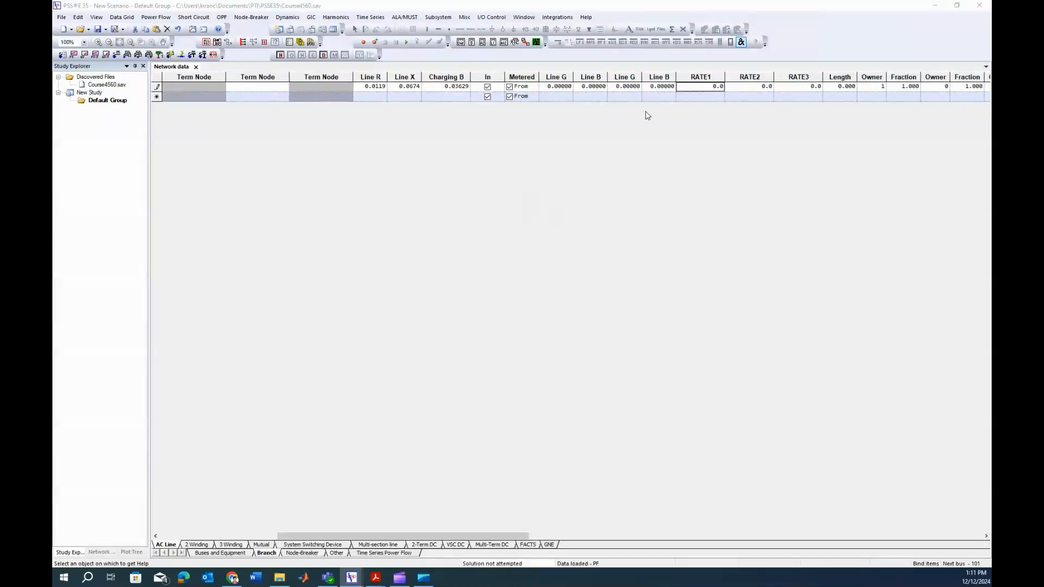
pyautogui.click(706, 92)
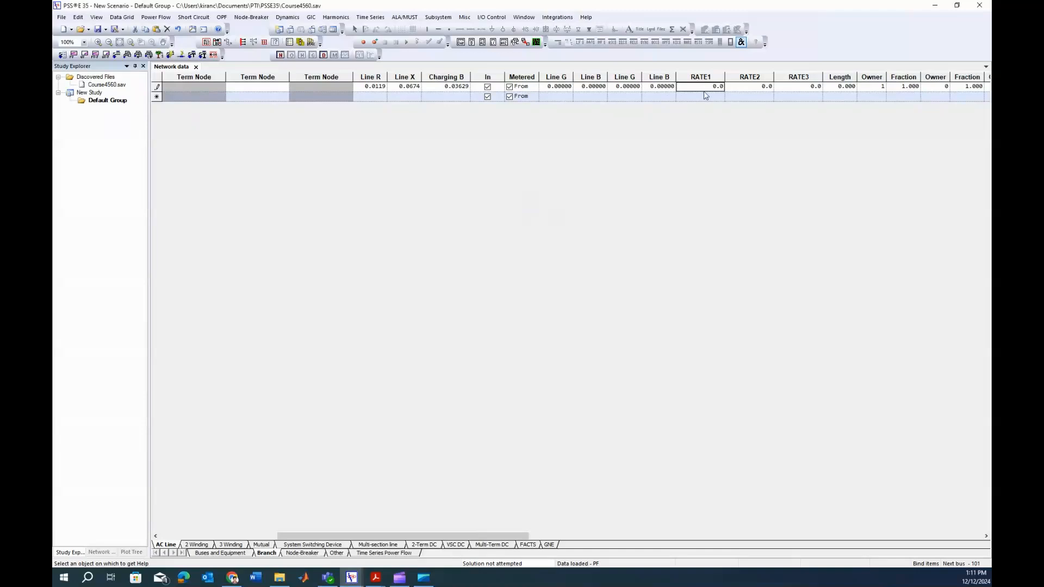
pyautogui.write('252.8')
pyautogui.press('Return')
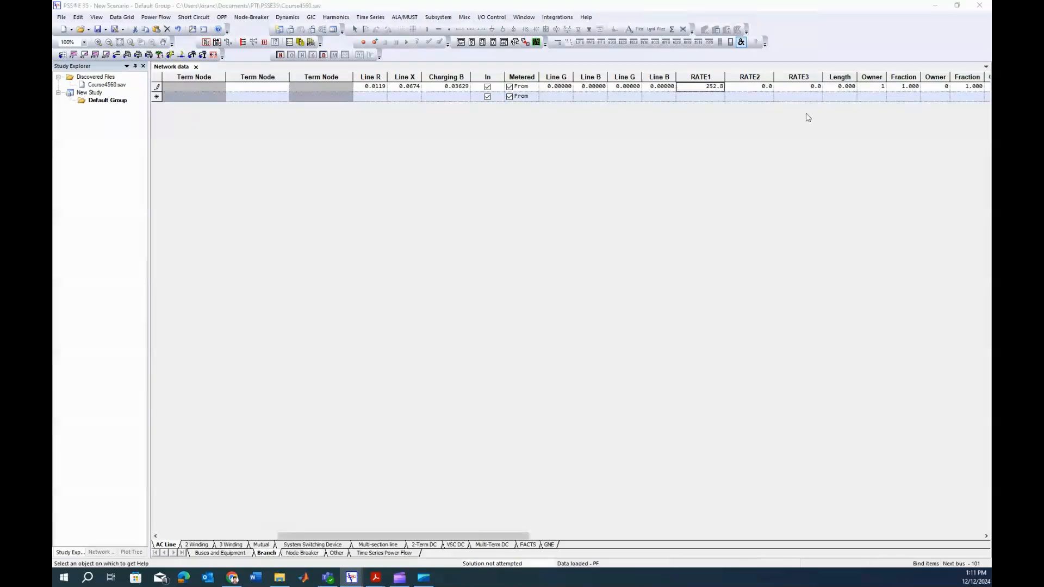
# Step: Look up the 1–9 line's emergency rating in the project PDF and set RATE2 to 265.4, committing the record
pyautogui.click(766, 86)
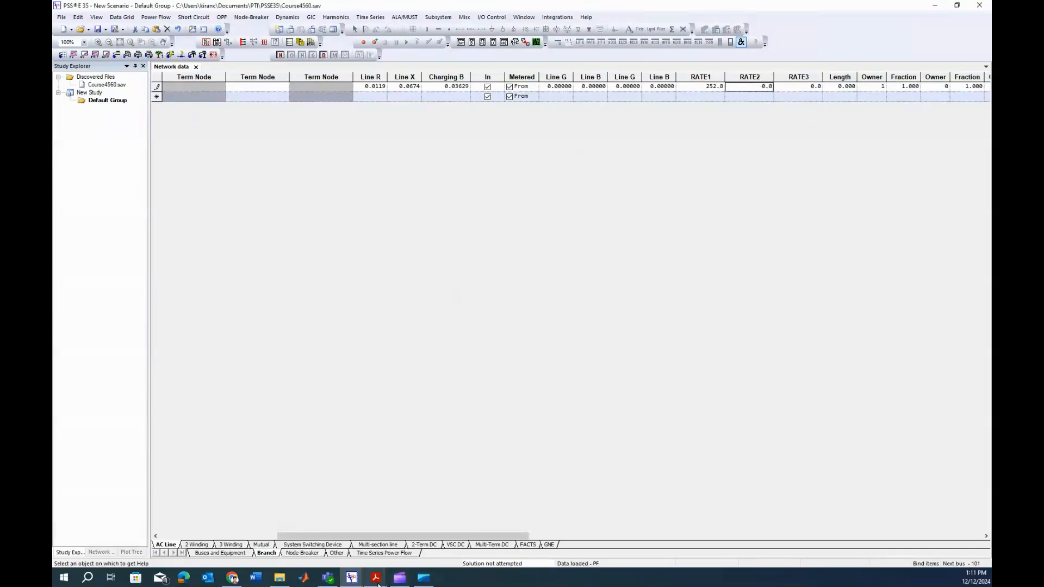
pyautogui.moveTo(395, 551)
pyautogui.click(337, 536)
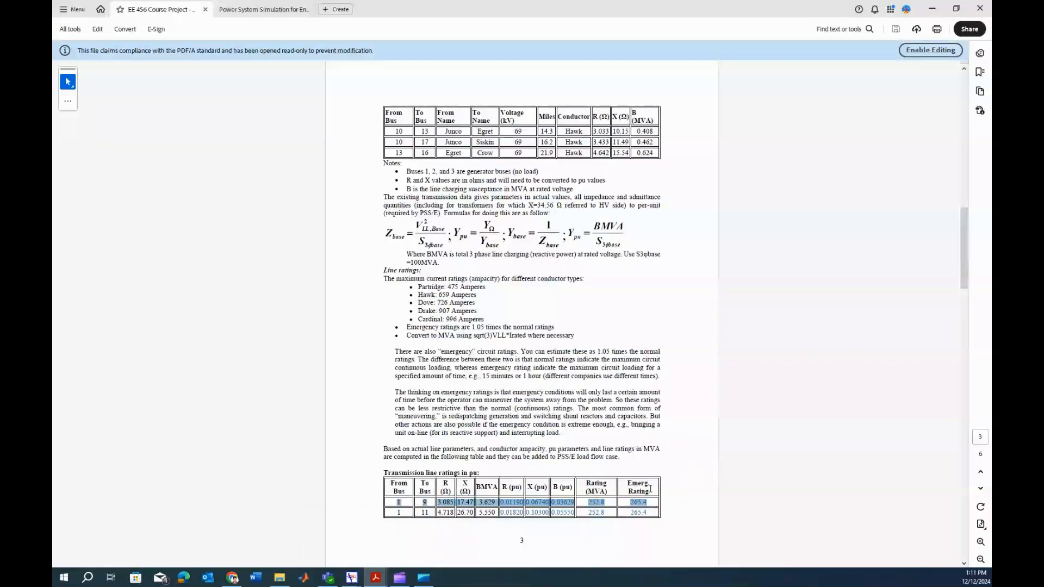
pyautogui.click(640, 502)
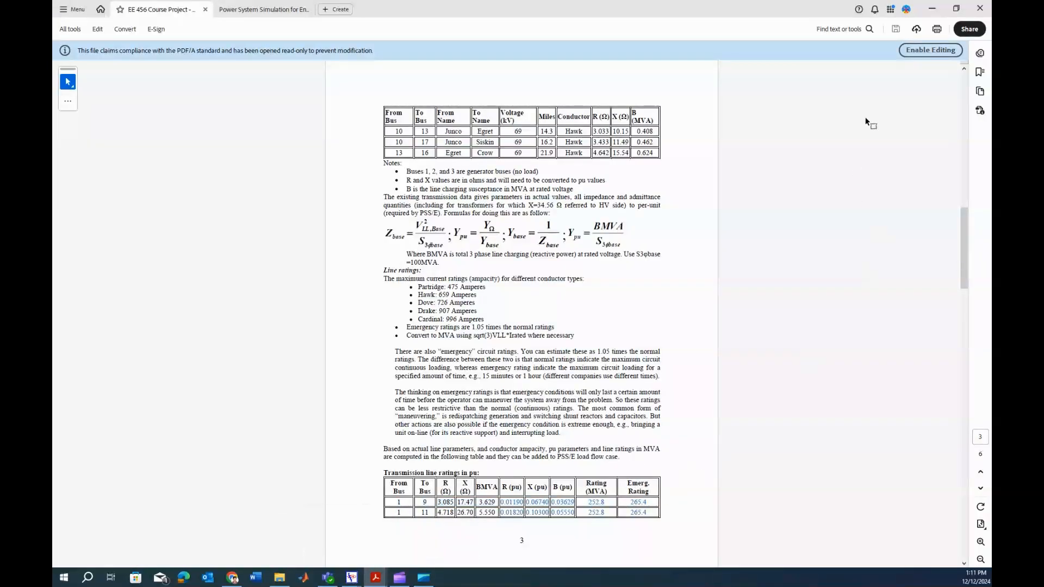
pyautogui.click(936, 7)
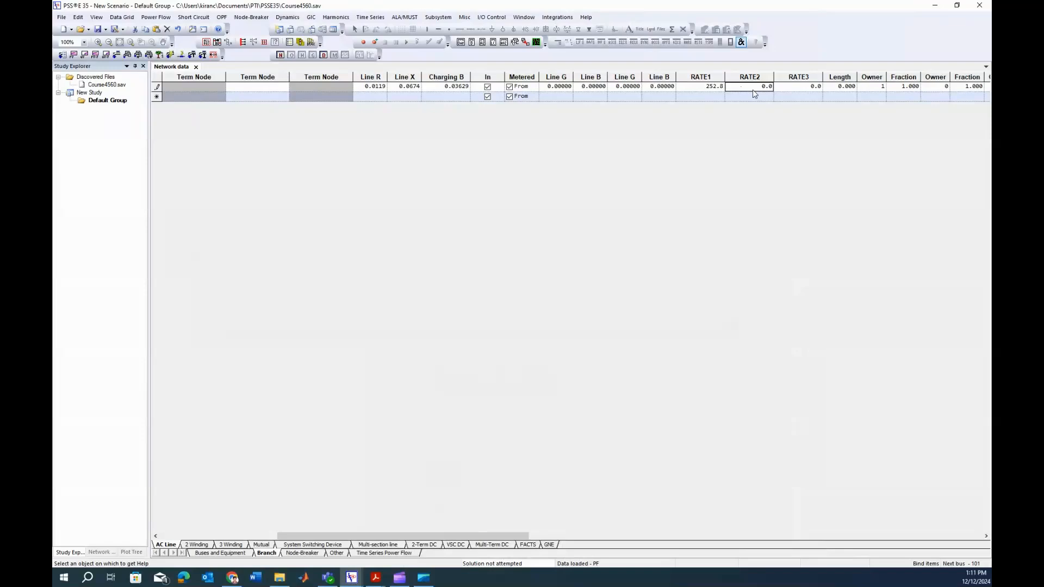
pyautogui.write('265.4')
pyautogui.click(791, 88)
pyautogui.click(364, 88)
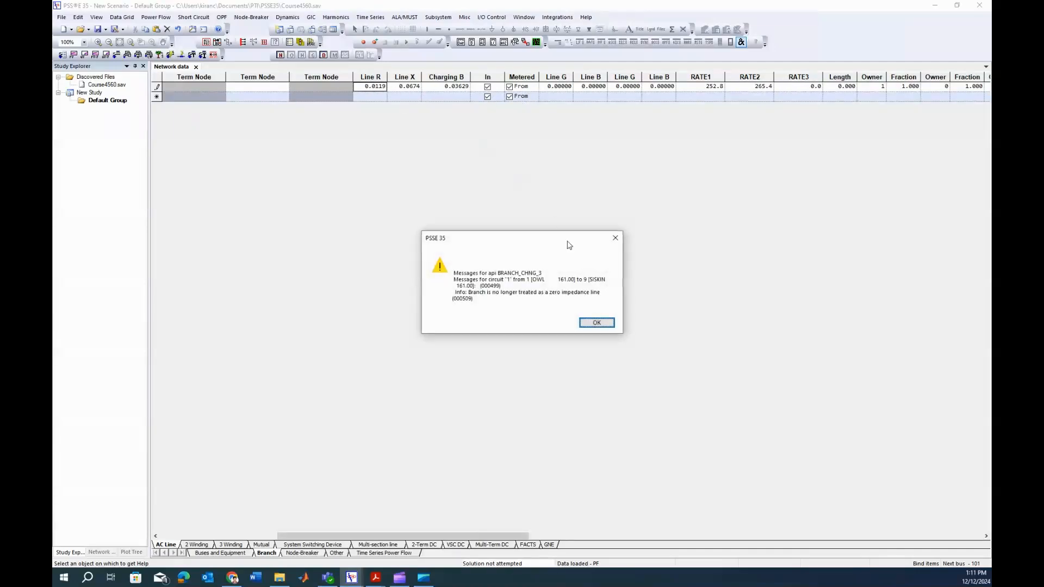
pyautogui.click(596, 322)
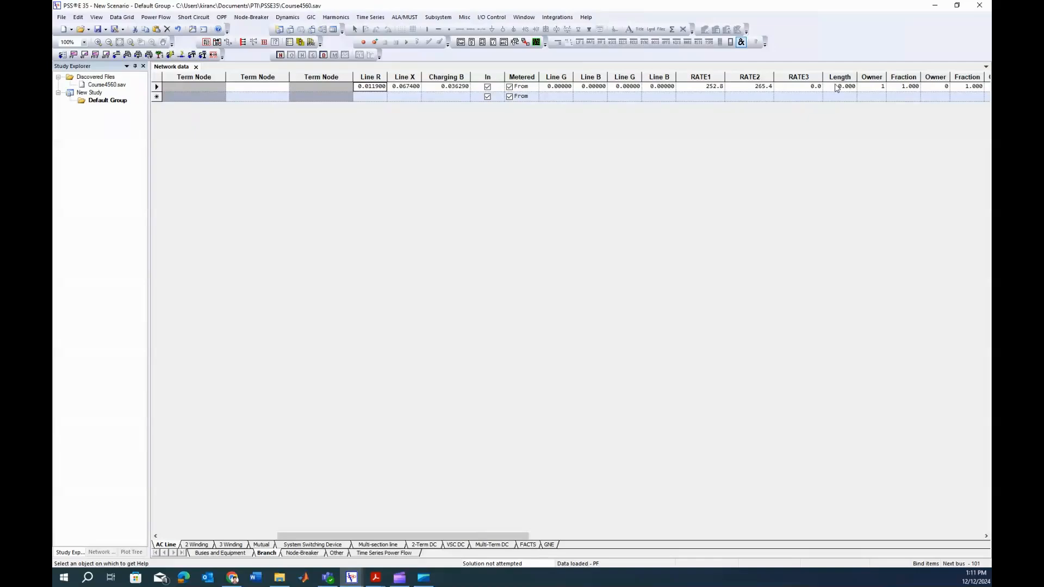
# Step: Look up the 1–9 line's miles in Table 3 of the project PDF and set its Length to 24
pyautogui.click(375, 577)
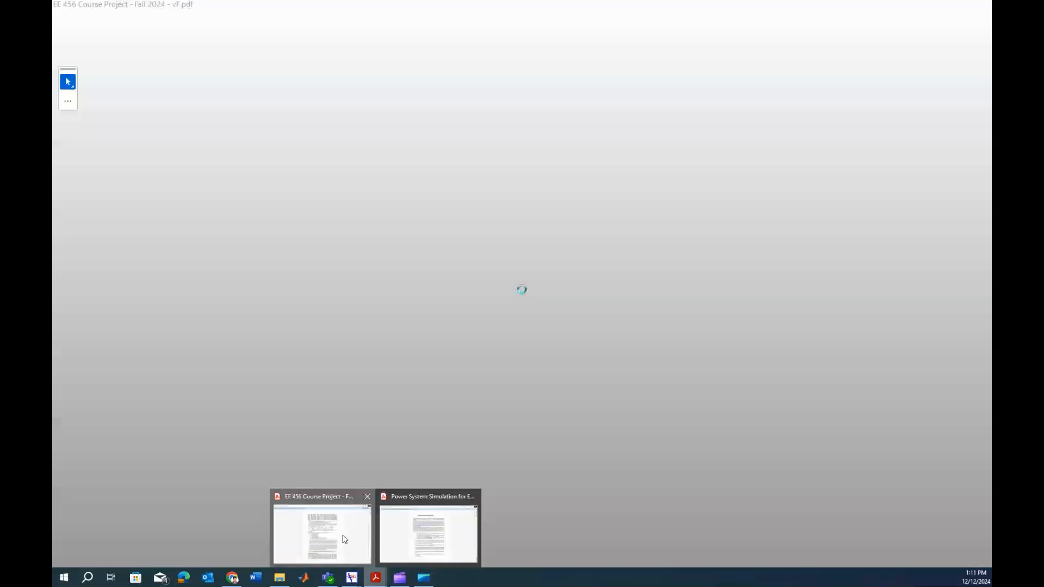
pyautogui.click(339, 540)
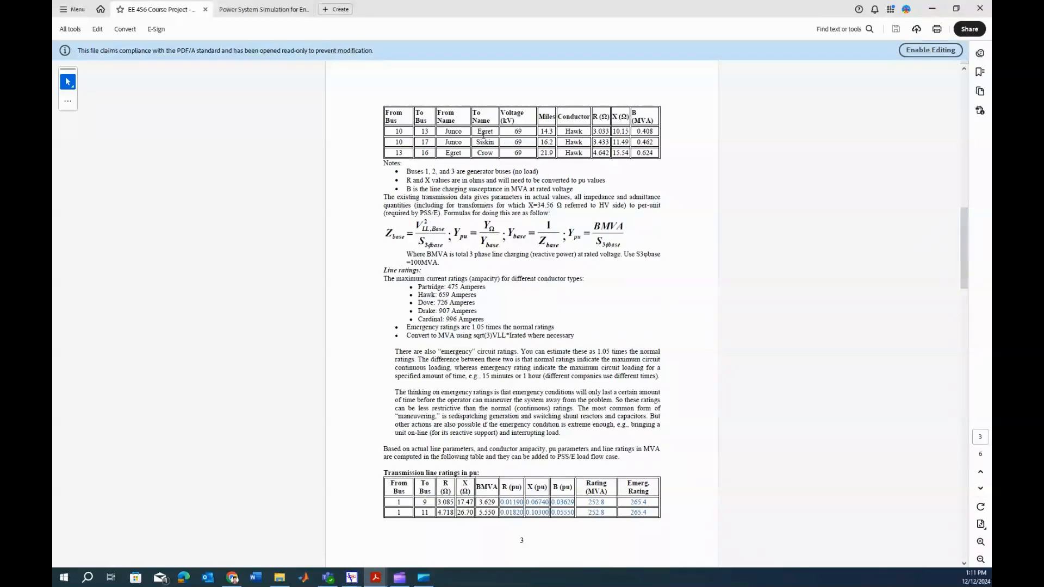
pyautogui.scroll(5, 576, 147)
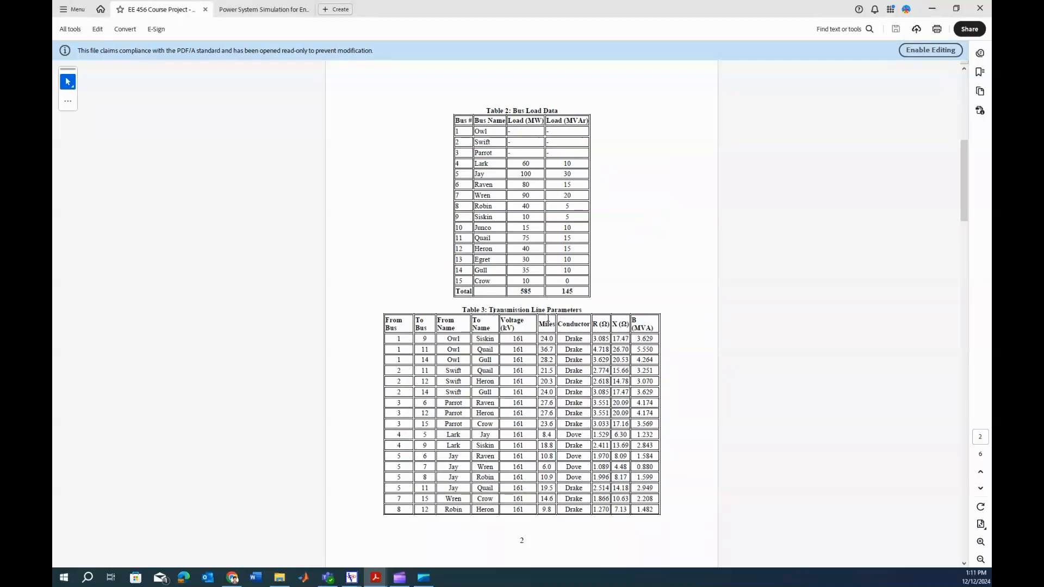
pyautogui.moveTo(541, 339); pyautogui.dragTo(546, 360)
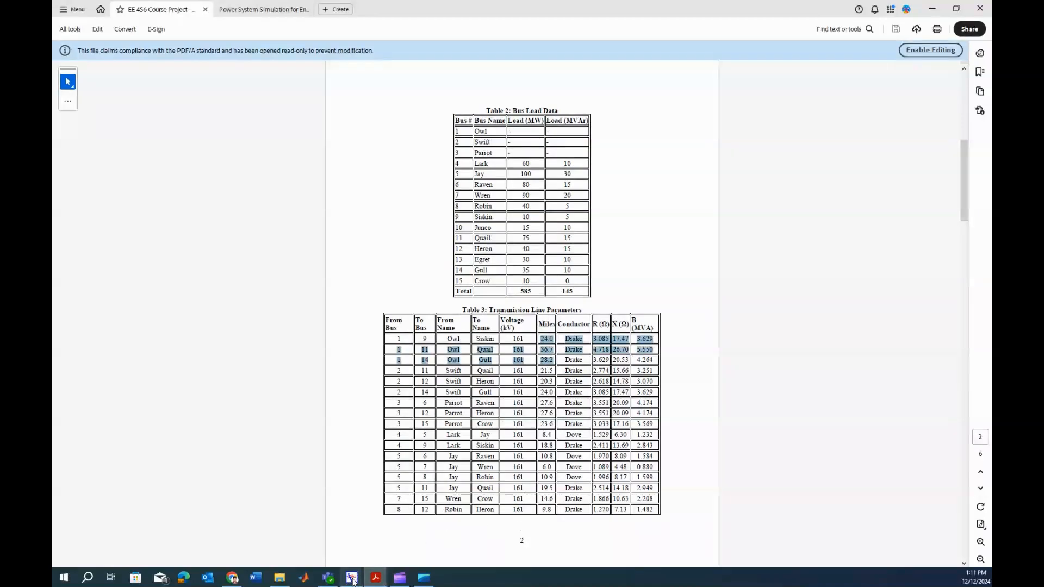
pyautogui.moveTo(353, 577)
pyautogui.click(312, 538)
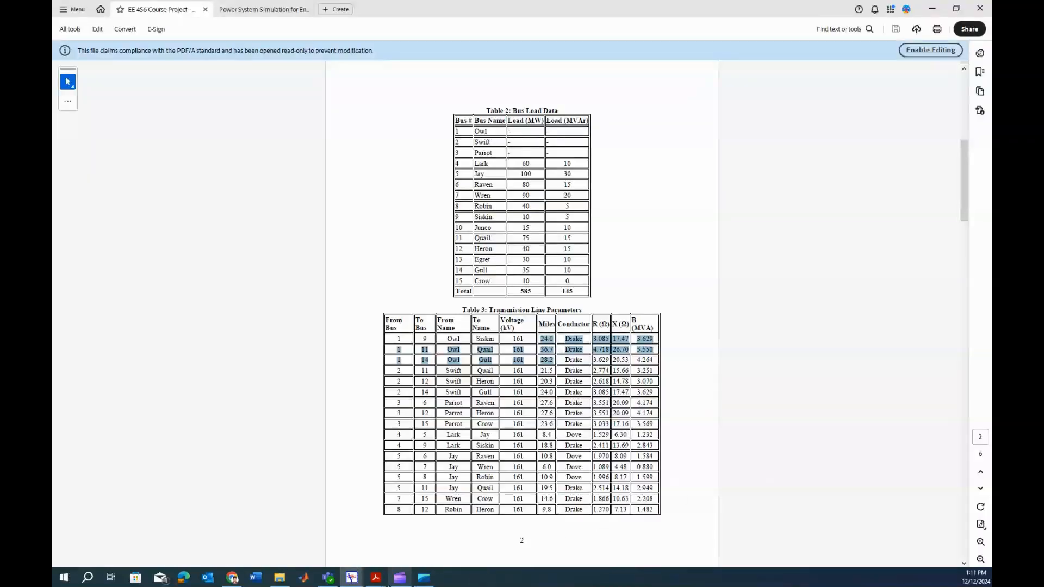
pyautogui.click(399, 544)
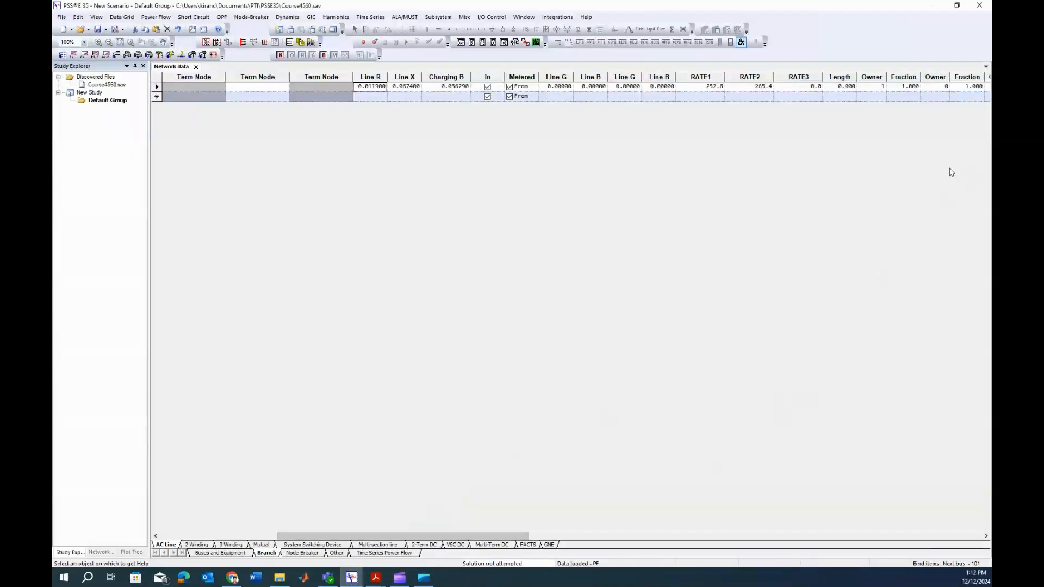
pyautogui.click(843, 79)
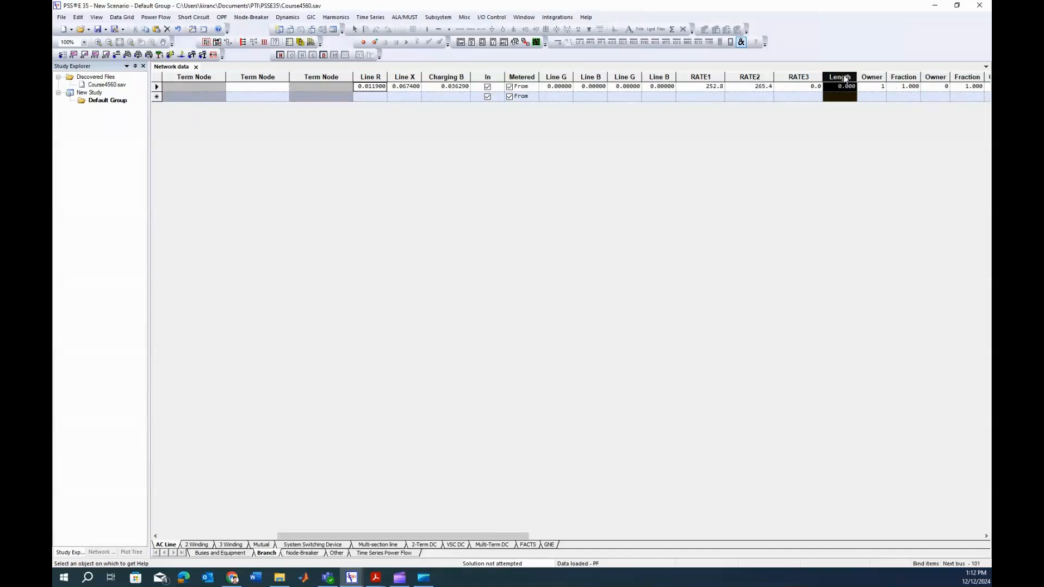
pyautogui.click(841, 87)
pyautogui.write('24')
pyautogui.press('Tab')
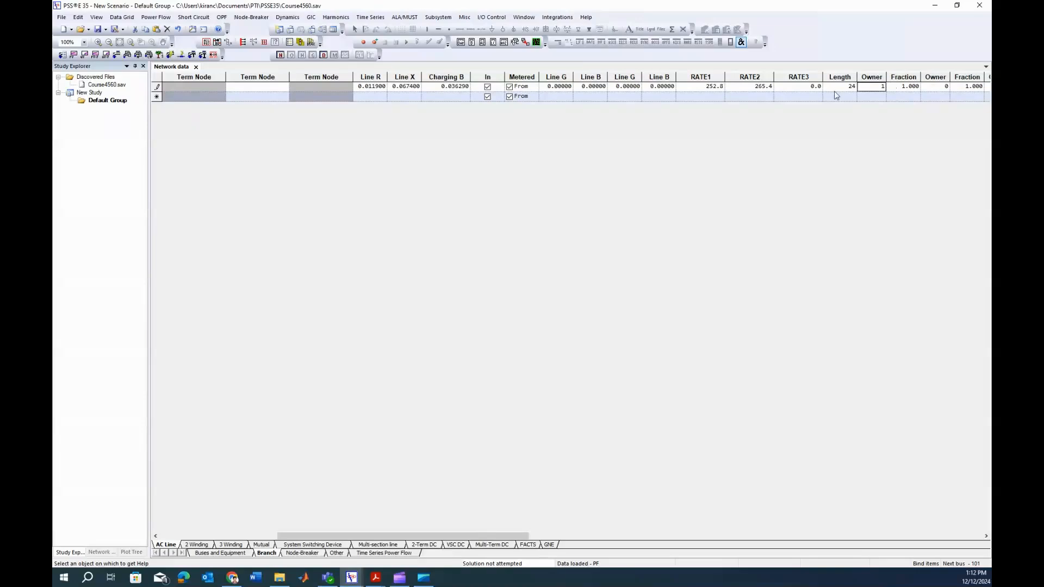
# Step: Add a second AC line from bus 1 to bus 11
pyautogui.moveTo(498, 538); pyautogui.dragTo(379, 537)
pyautogui.click(195, 98)
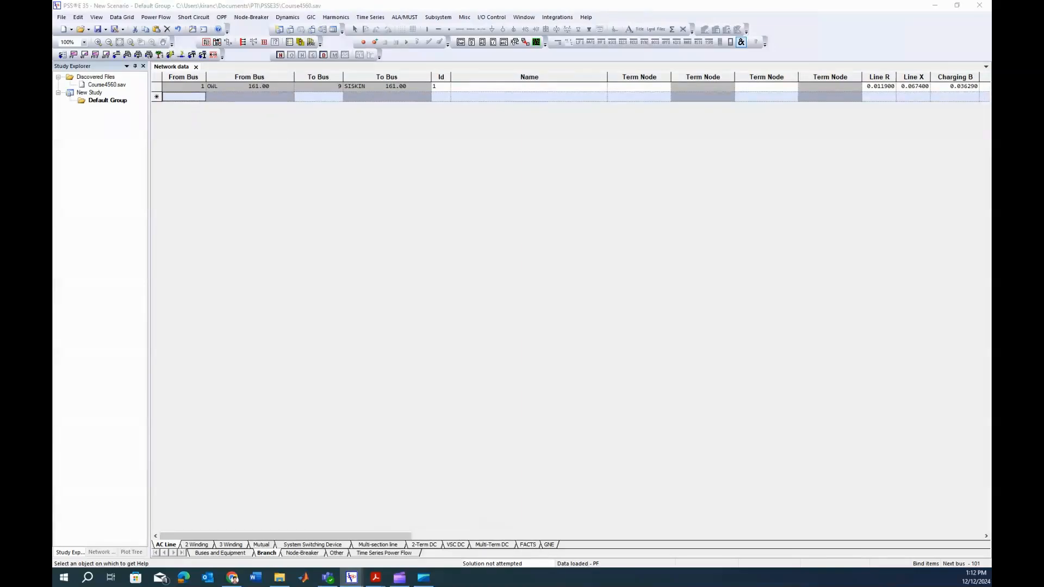
pyautogui.click(196, 99)
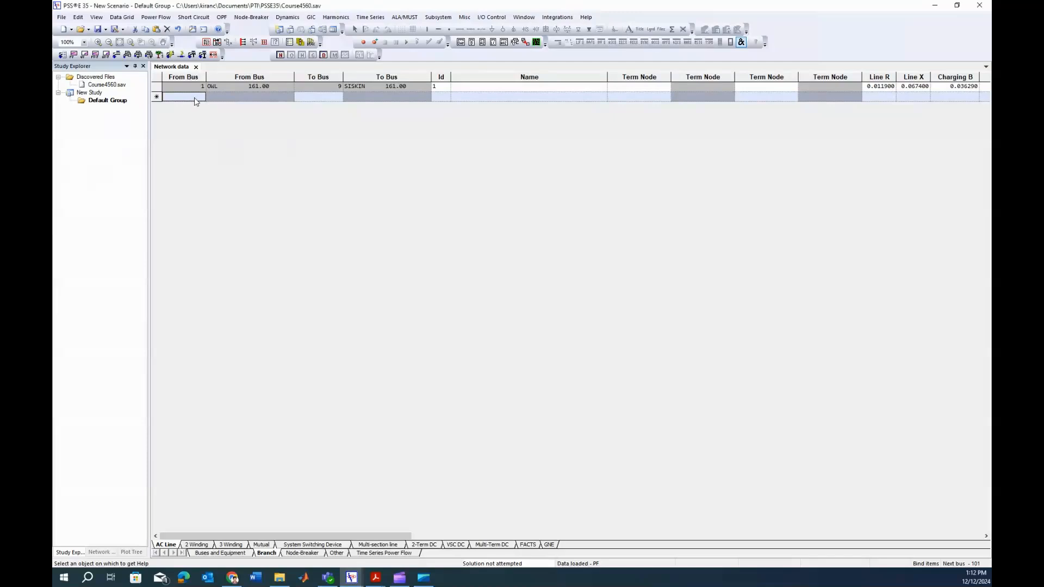
pyautogui.write('1')
pyautogui.click(306, 100)
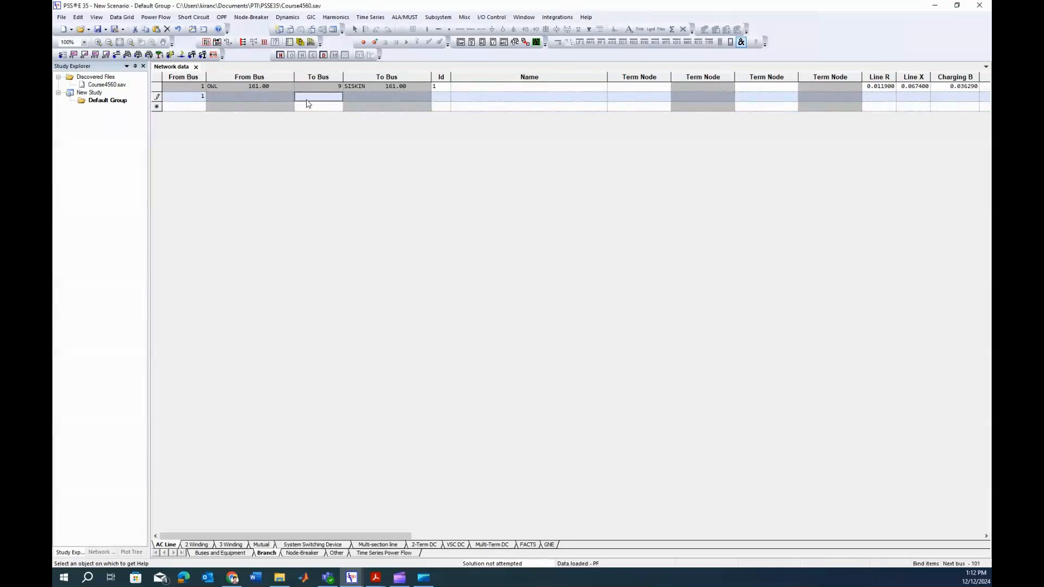
pyautogui.write('11')
pyautogui.press('Return')
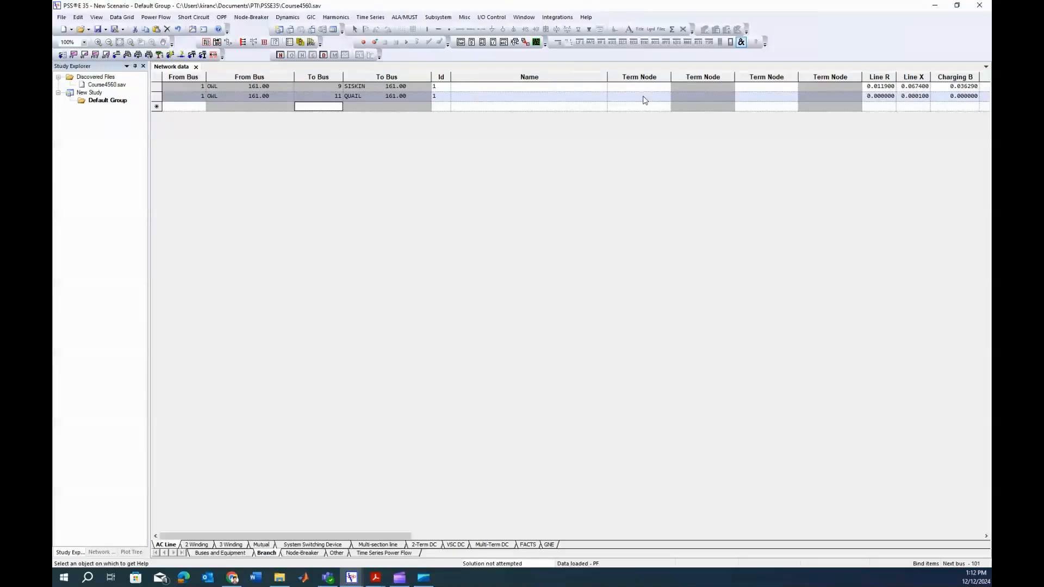
# Step: Set the 1–11 line's Line R to 0.0182, Line X to 0.103 and Charging B to 0.0555
pyautogui.moveTo(881, 96); pyautogui.dragTo(978, 104)
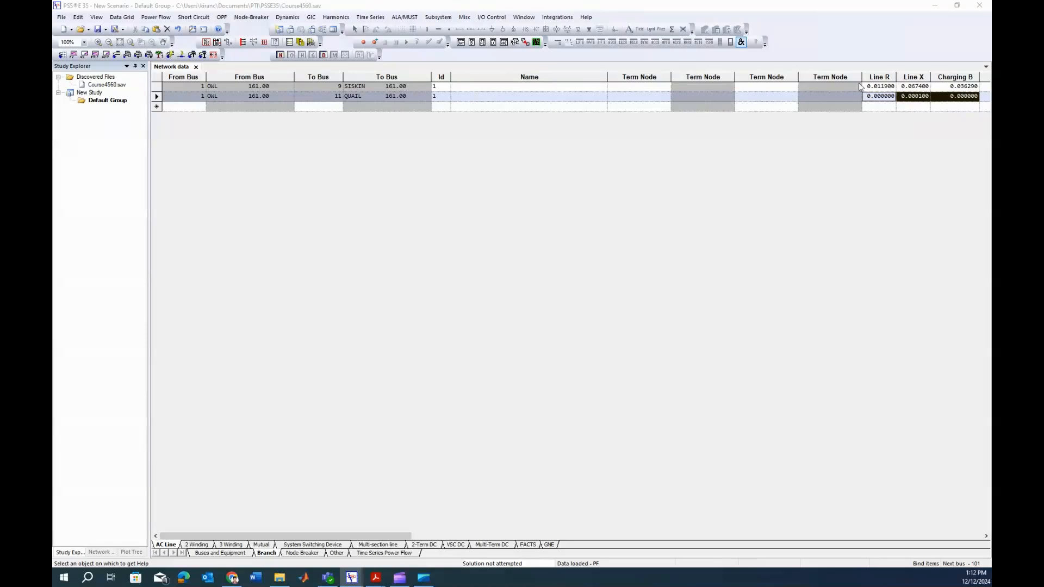
pyautogui.click(880, 100)
pyautogui.write('0.0182\t0.103\t0.0555')
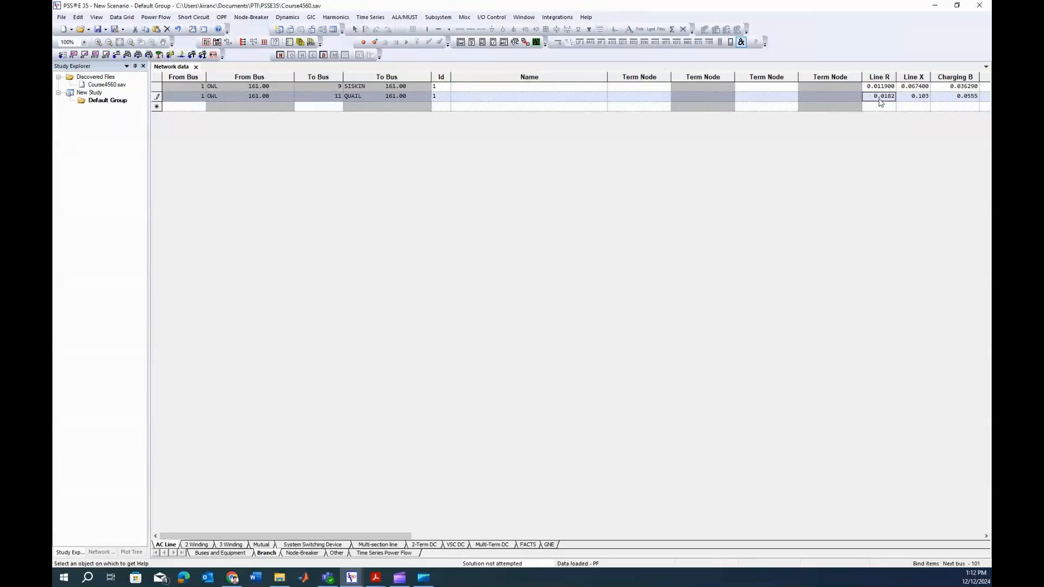
# Step: Set the 1–11 line's RATE1 to 252.8 and RATE2 to 265.4
pyautogui.click(986, 536)
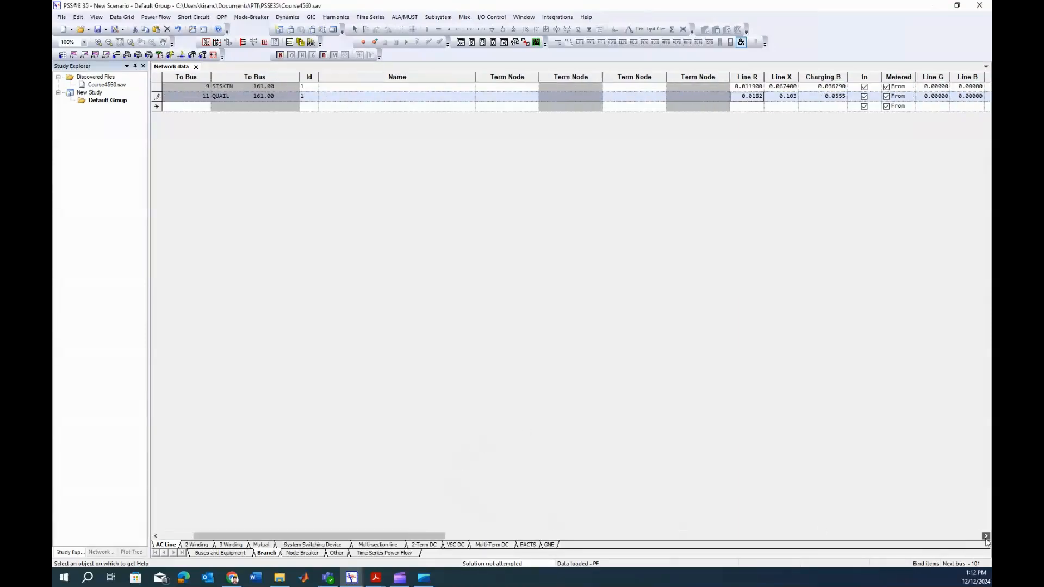
pyautogui.click(986, 536)
pyautogui.click(986, 536)
pyautogui.click(986, 536)
pyautogui.click(985, 537)
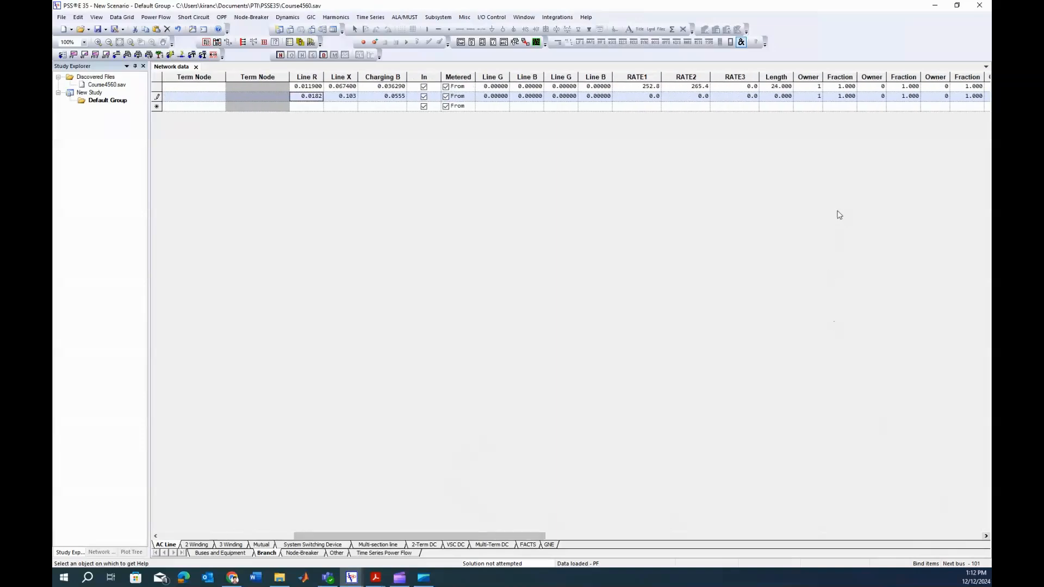
pyautogui.click(643, 98)
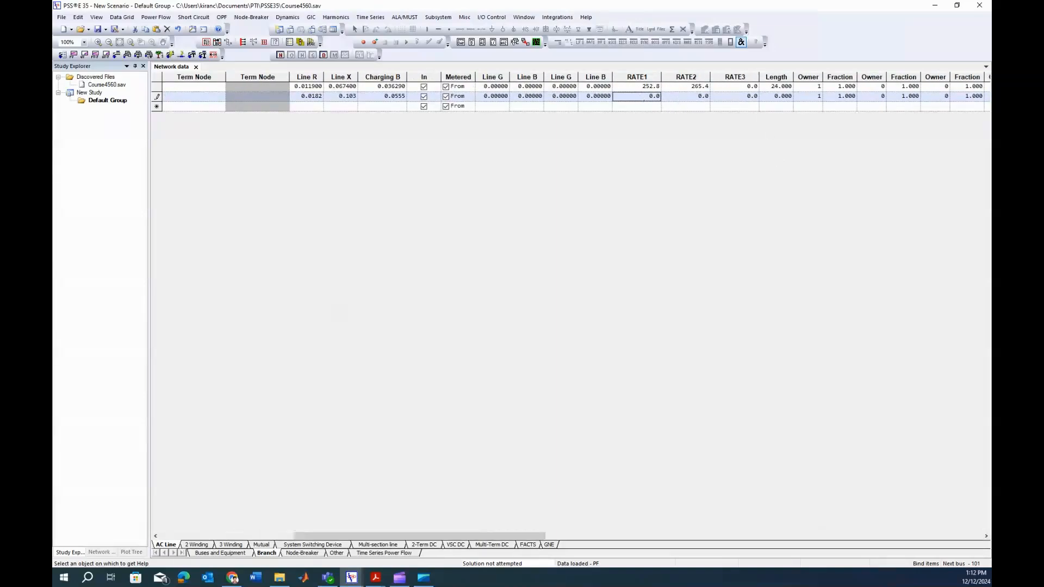
pyautogui.hotkey('alt', 'Tab')
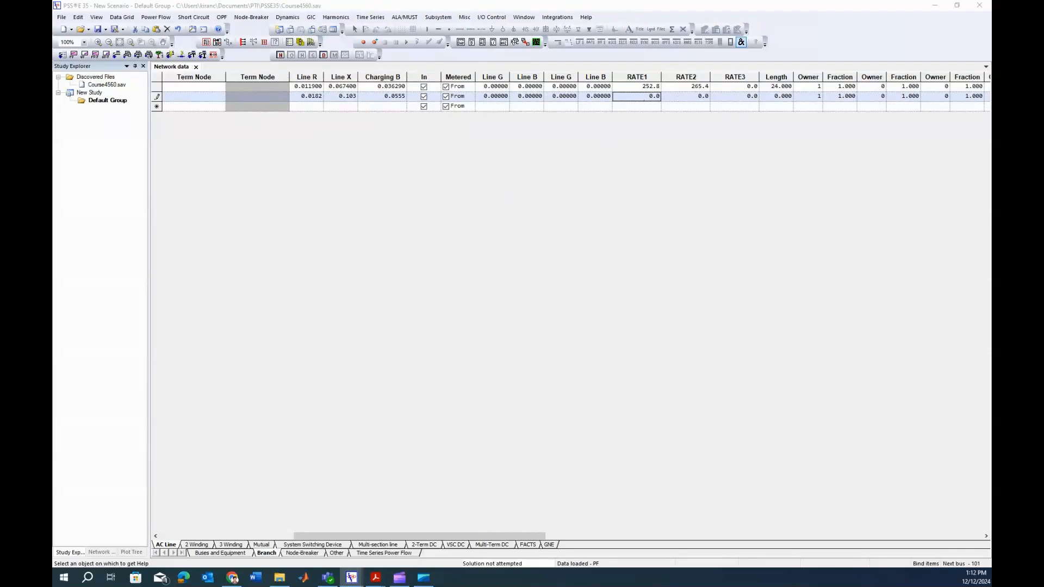
pyautogui.click(644, 104)
pyautogui.write('252.8\t265.4')
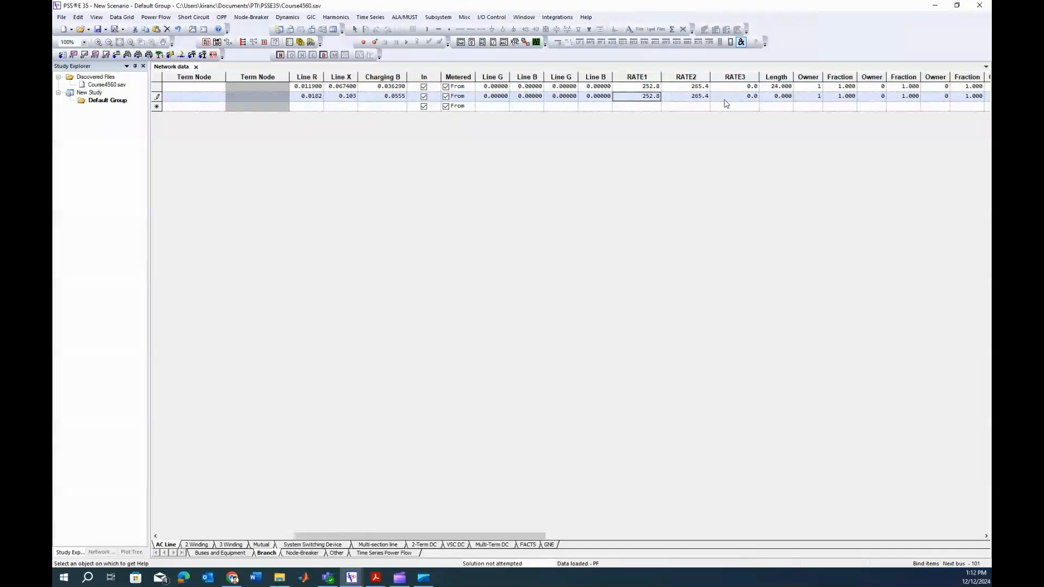
# Step: Set the 1–11 line's Length to 36.7 and commit the record
pyautogui.click(782, 97)
pyautogui.write('36.7')
pyautogui.press('Return')
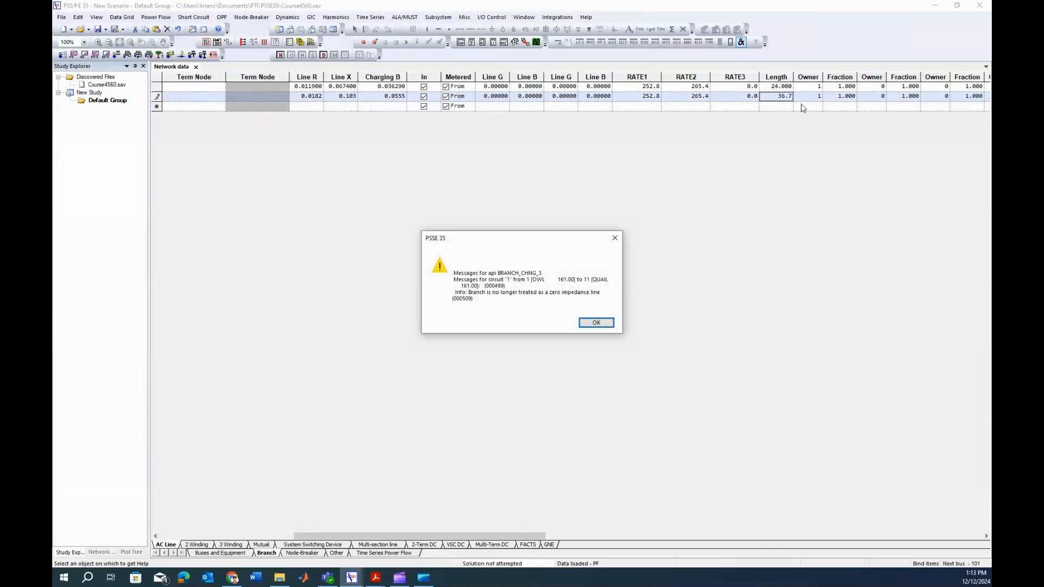
pyautogui.click(613, 240)
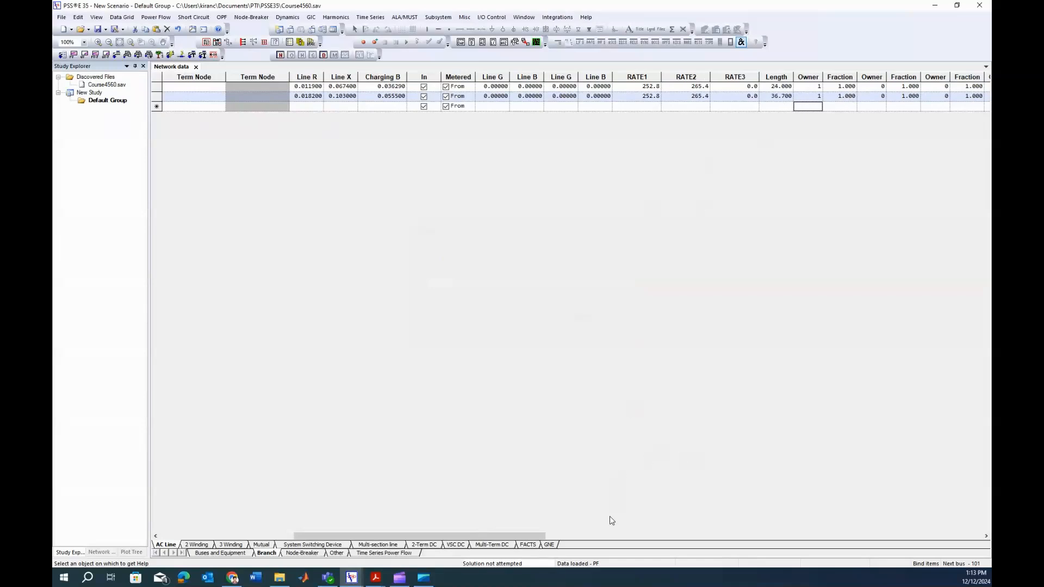
pyautogui.moveTo(468, 537); pyautogui.dragTo(332, 536)
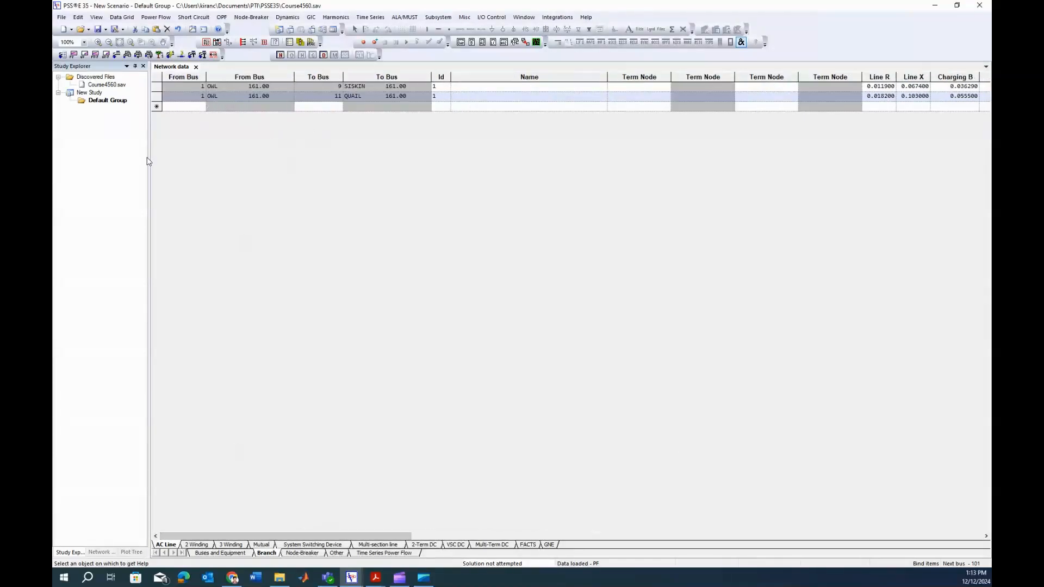
pyautogui.click(189, 112)
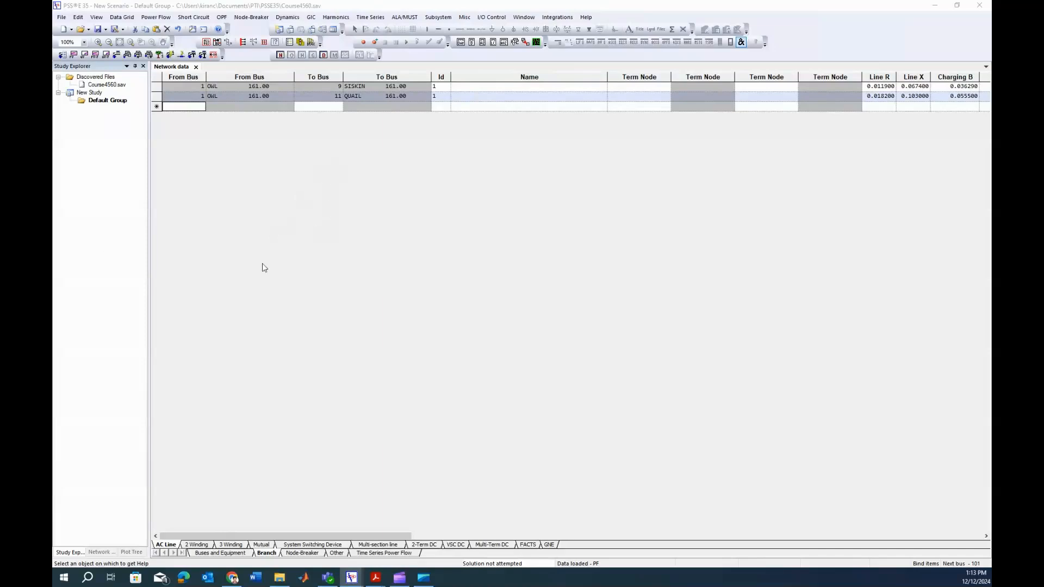
# Step: Open the two-winding transformer data and consult the Fig. 1 network diagram in the project PDF for the transformer connections
pyautogui.click(197, 545)
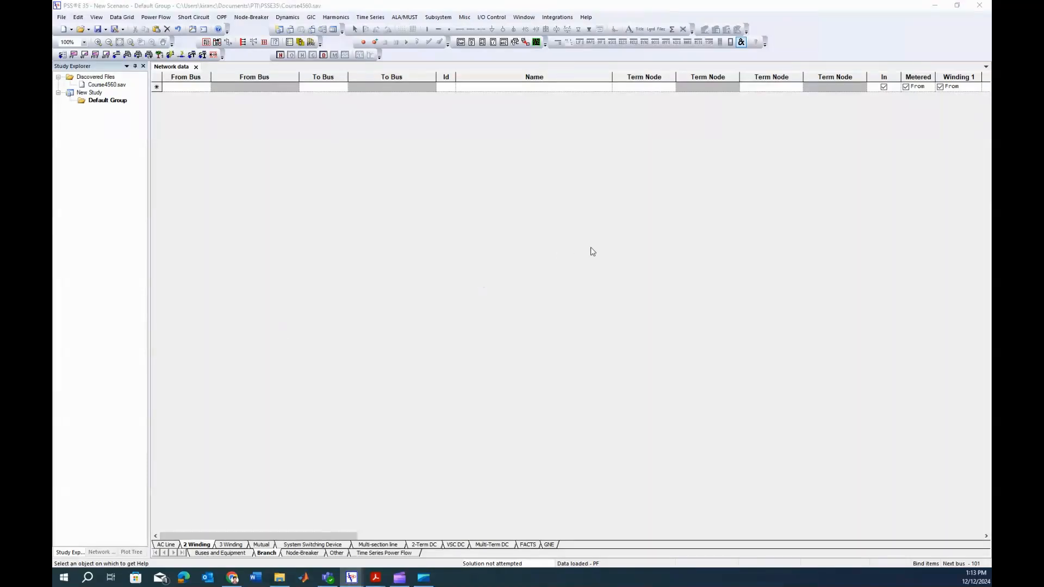
pyautogui.click(312, 536)
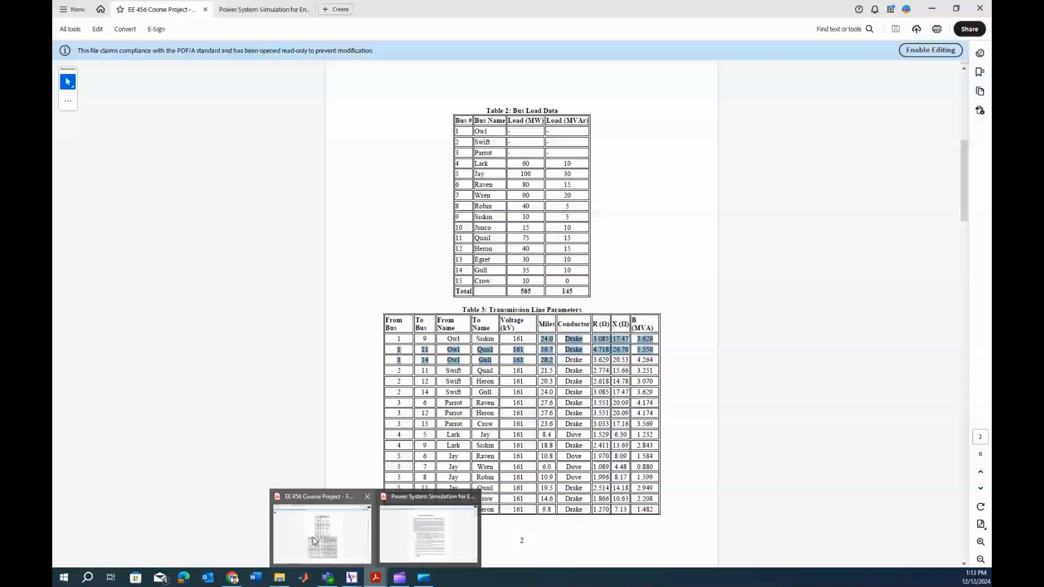
pyautogui.scroll(2, 718, 359)
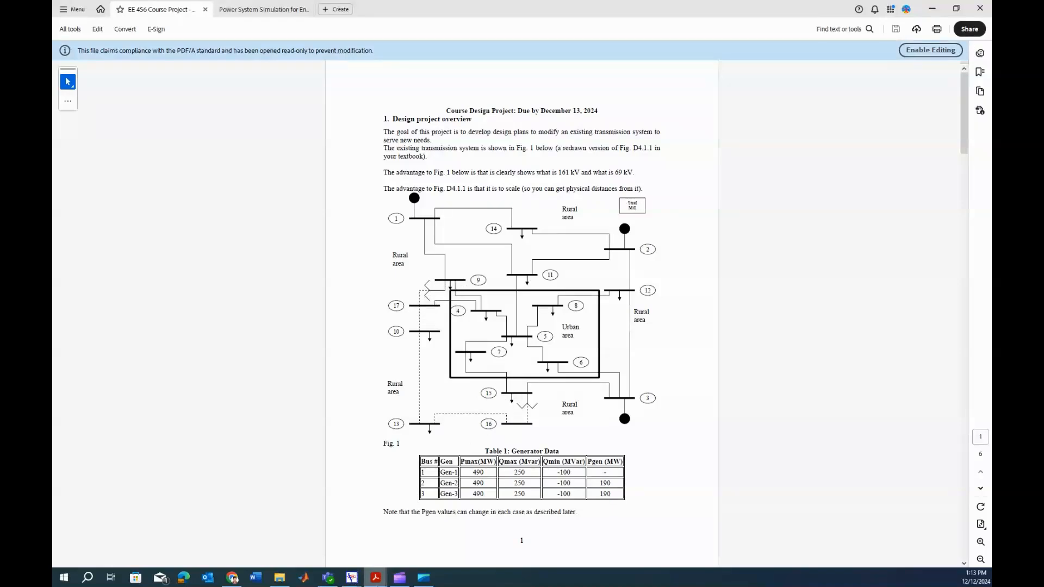
pyautogui.moveTo(351, 577)
pyautogui.click(408, 527)
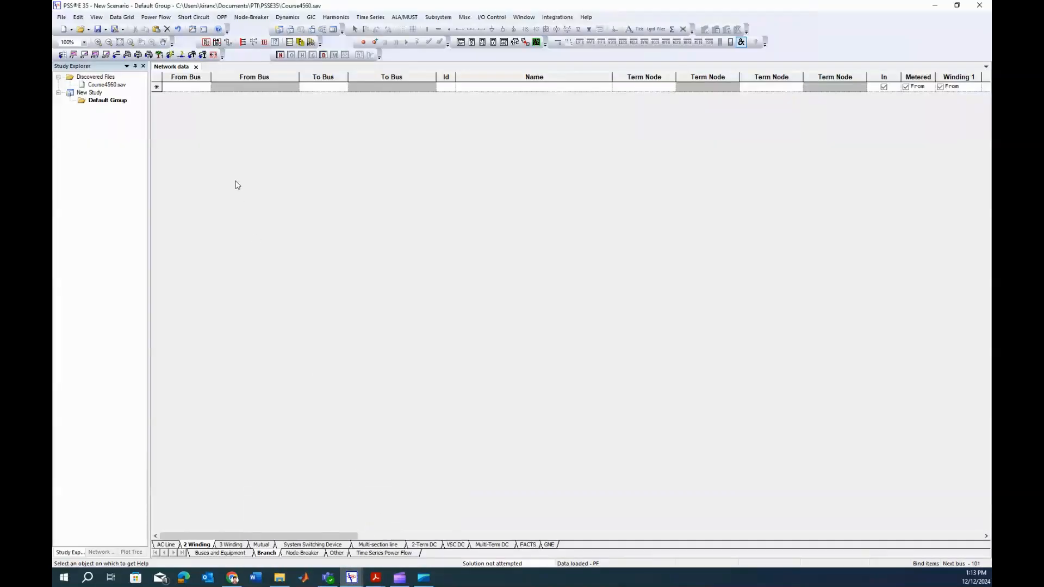
# Step: Add a two-winding transformer from bus 9 to bus 17
pyautogui.click(203, 87)
pyautogui.write('9')
pyautogui.press('Tab')
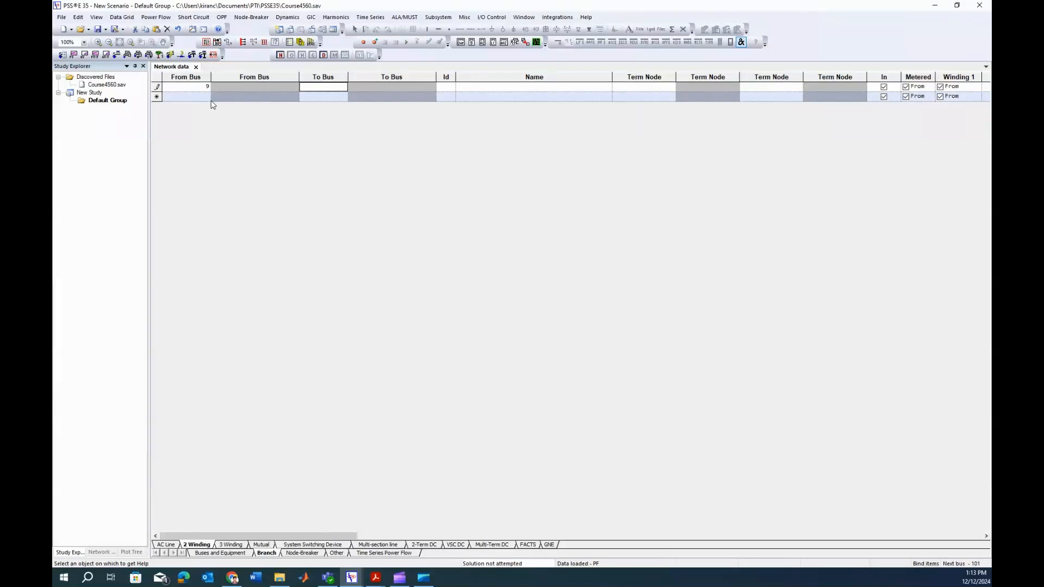
pyautogui.write('17')
pyautogui.press('Return')
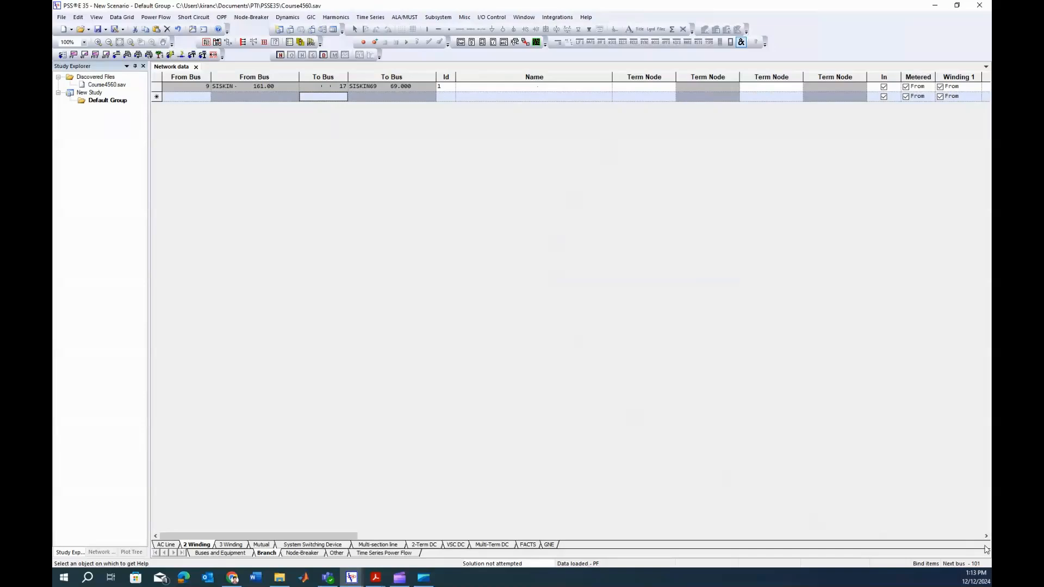
# Step: Set the 9–17 transformer's Specified X to 0.1333
pyautogui.moveTo(987, 537); pyautogui.dragTo(986, 537)
pyautogui.click(828, 91)
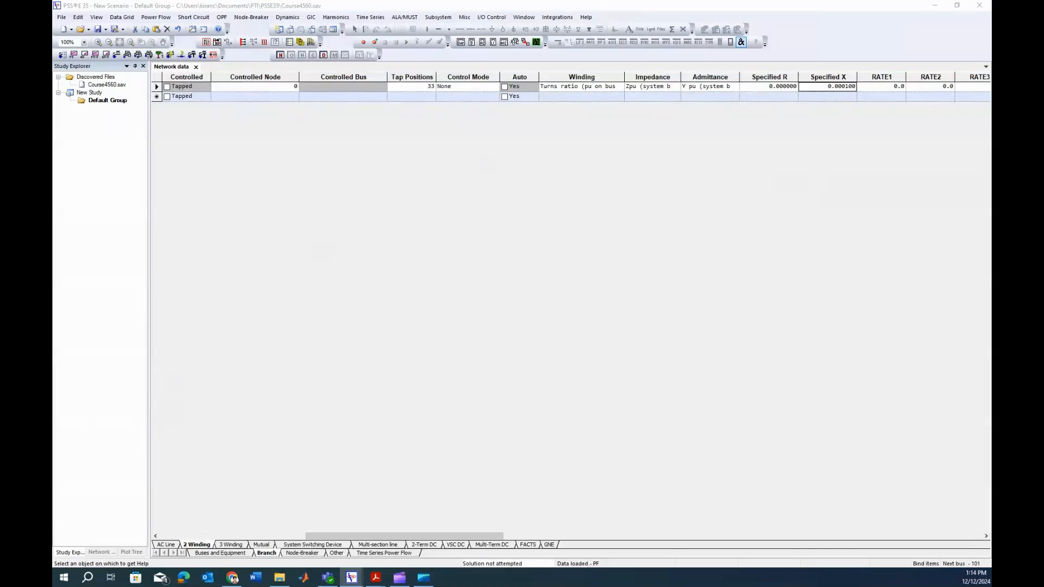
pyautogui.click(809, 90)
pyautogui.write('0.')
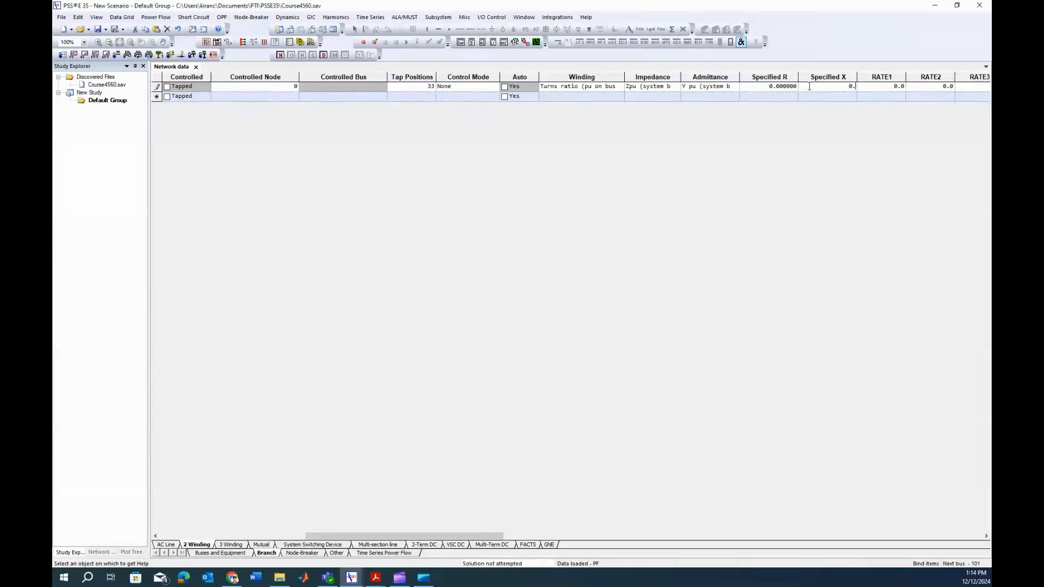
pyautogui.write('1333')
# Step: Set the 9–17 transformer's RATE1 to 60 and RATE2 to 66, committing the record
pyautogui.click(880, 87)
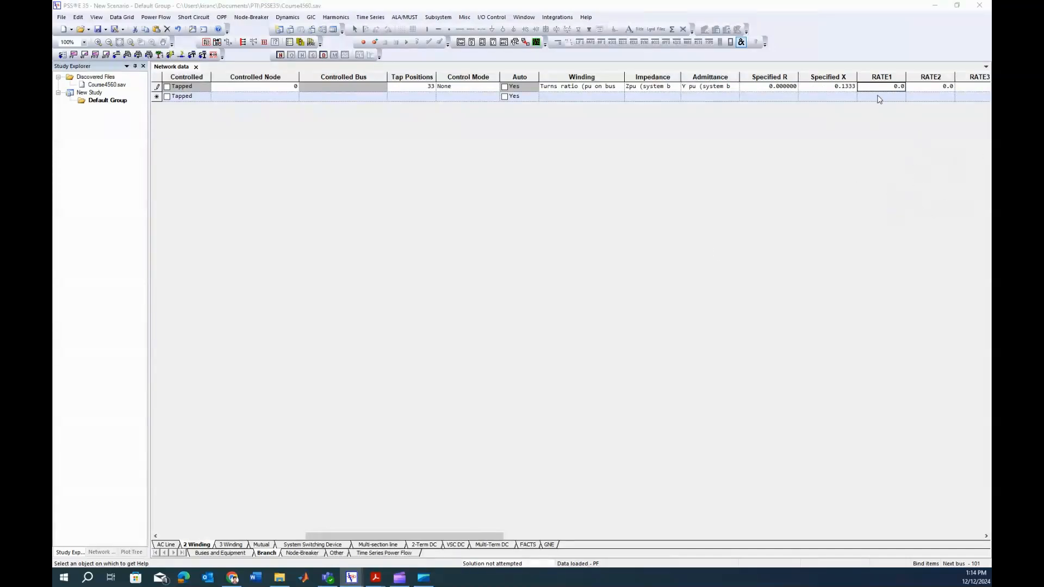
pyautogui.click(883, 88)
pyautogui.write('60')
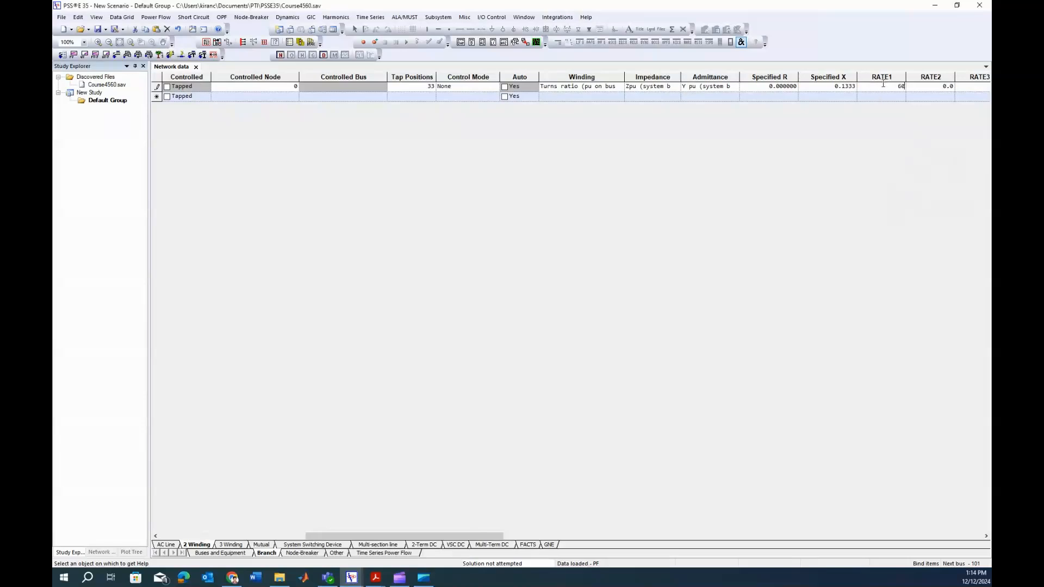
pyautogui.click(931, 91)
pyautogui.write('66')
pyautogui.click(966, 92)
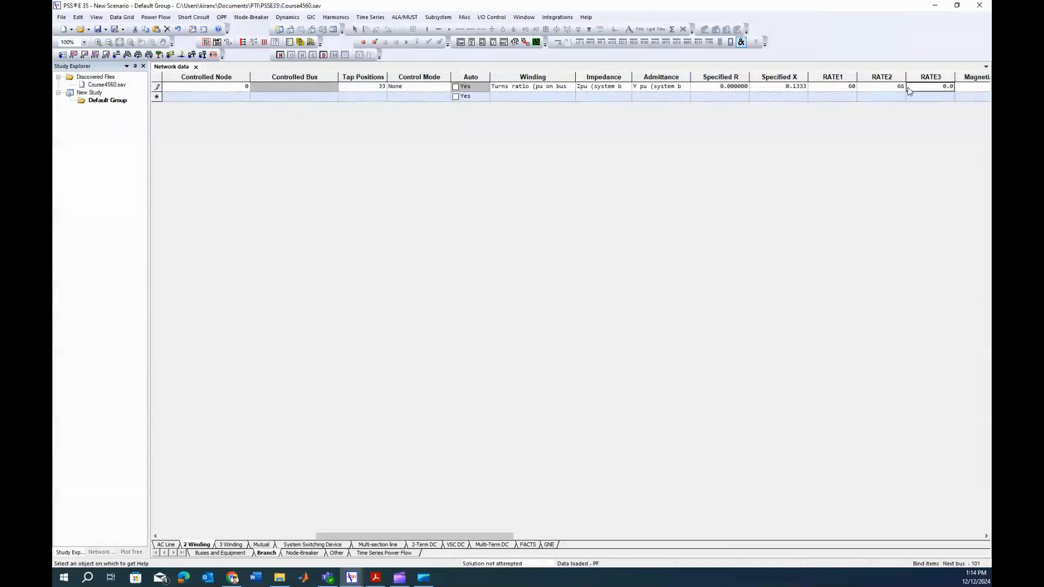
pyautogui.moveTo(782, 90); pyautogui.dragTo(867, 90)
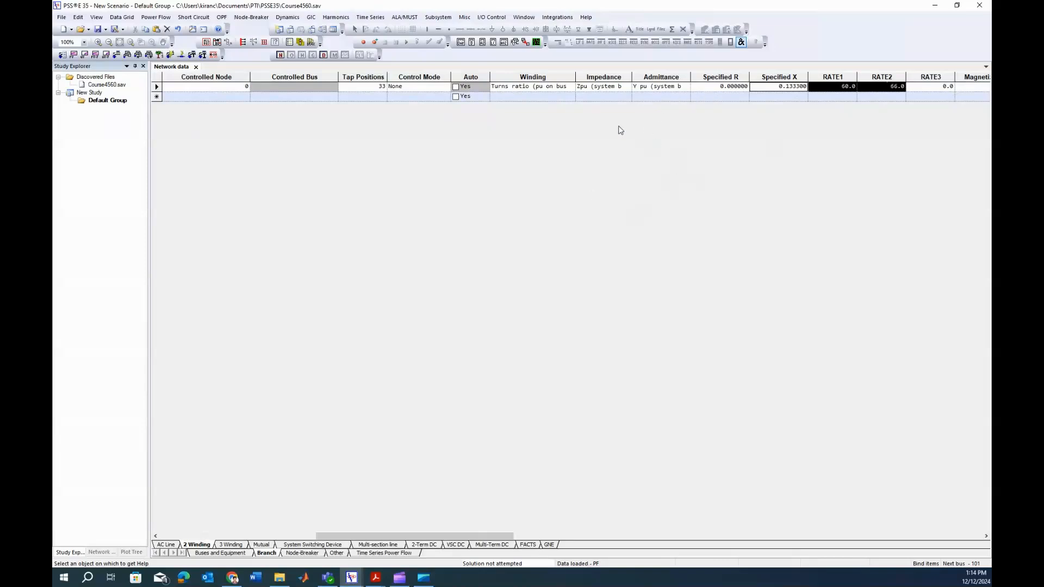
# Step: Add a second two-winding transformer from bus 15 to bus 16
pyautogui.moveTo(501, 534); pyautogui.dragTo(318, 536)
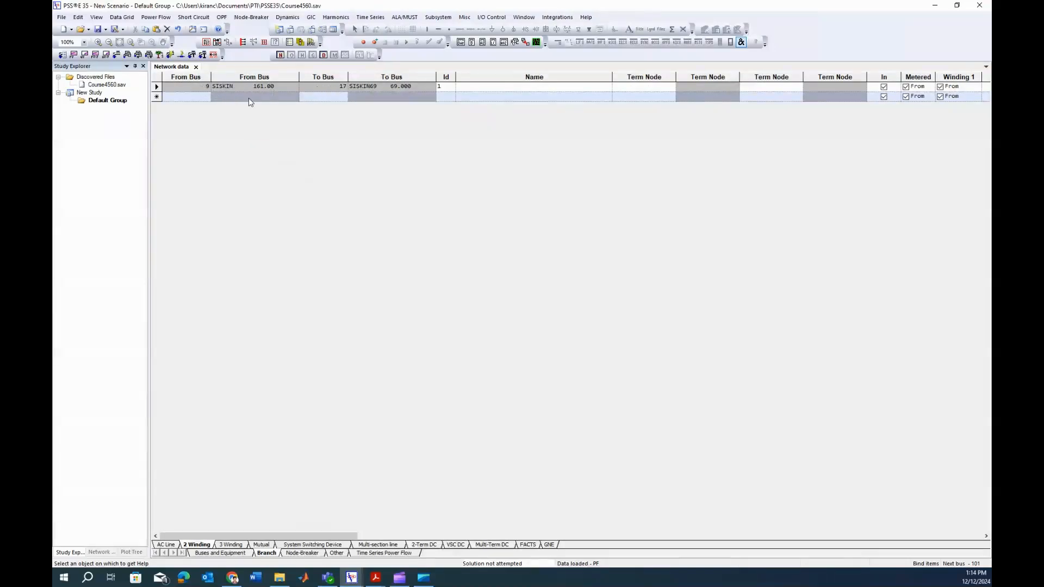
pyautogui.click(194, 98)
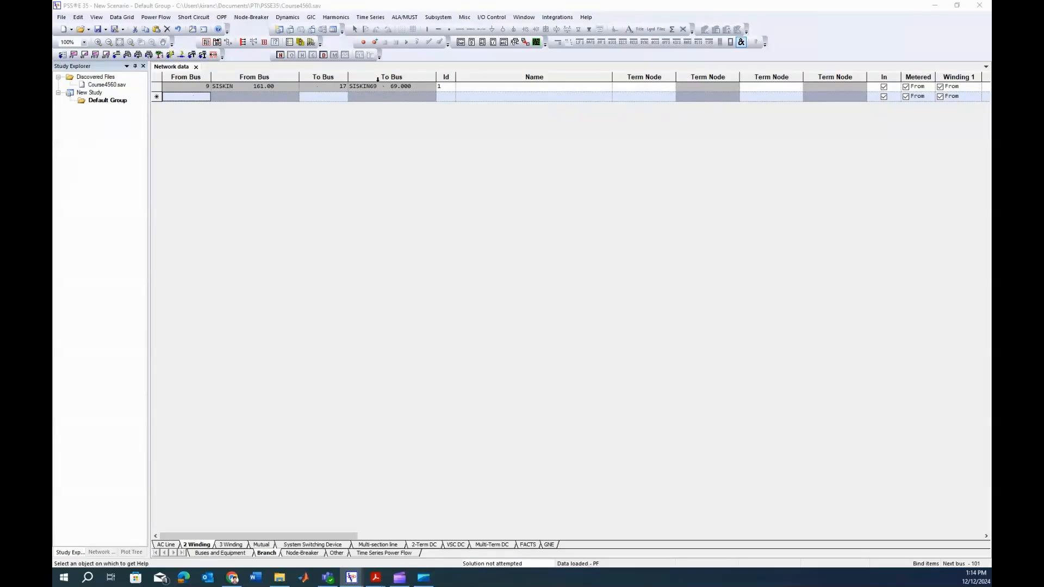
pyautogui.click(203, 97)
pyautogui.write('15')
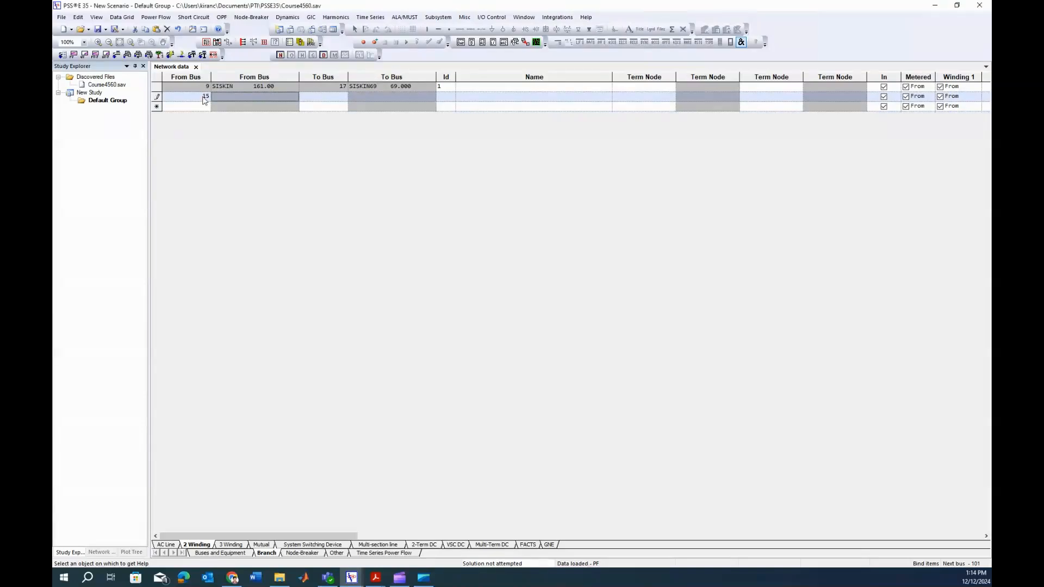
pyautogui.press('Tab')
pyautogui.write('16')
pyautogui.press('Return')
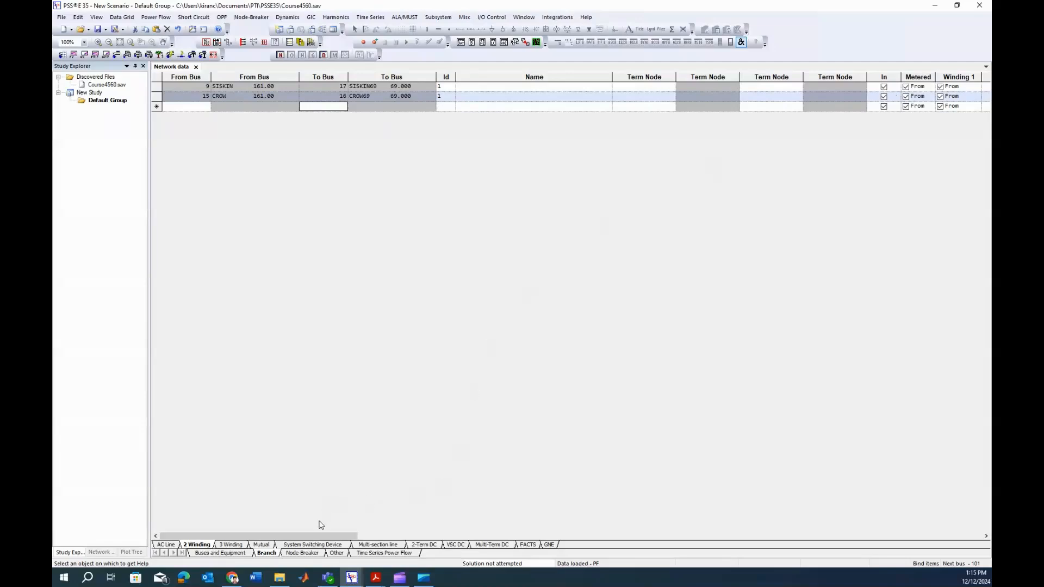
# Step: Set the 15–16 transformer's Specified X to 0.1333
pyautogui.moveTo(323, 535); pyautogui.dragTo(520, 535)
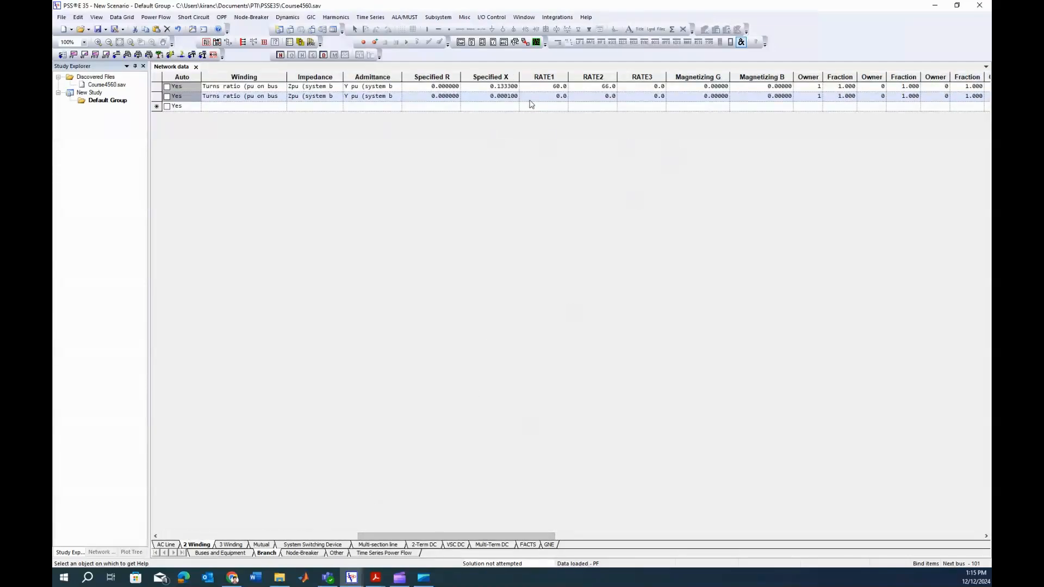
pyautogui.click(497, 96)
pyautogui.doubleClick(497, 93)
pyautogui.write('0.1333')
# Step: Set the 15–16 transformer's RATE1 to 60 and RATE2 to 66
pyautogui.click(531, 99)
pyautogui.write('60')
pyautogui.press('Tab')
pyautogui.write('66')
pyautogui.press('Tab')
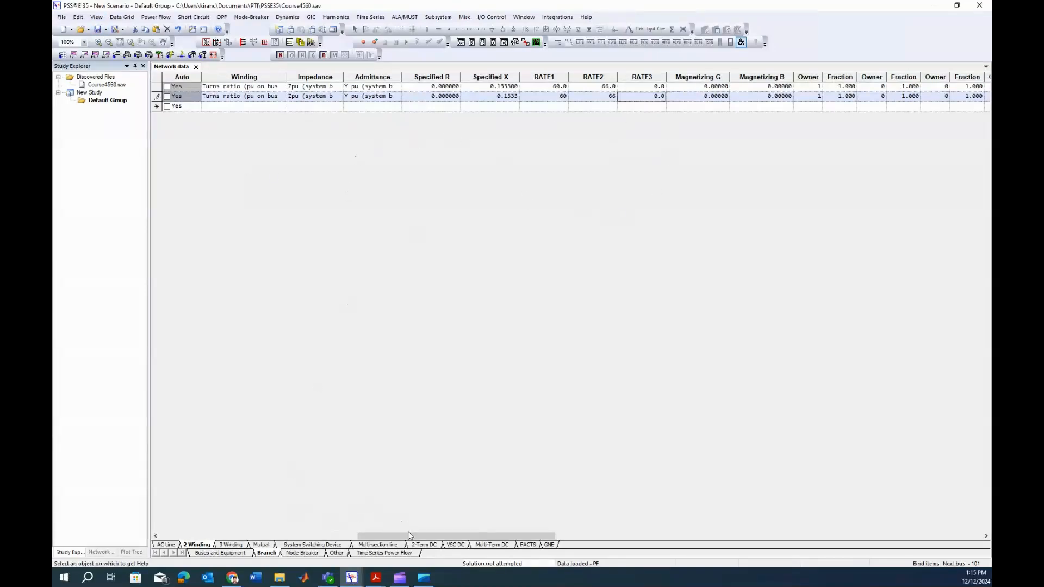
pyautogui.moveTo(413, 540); pyautogui.dragTo(214, 539)
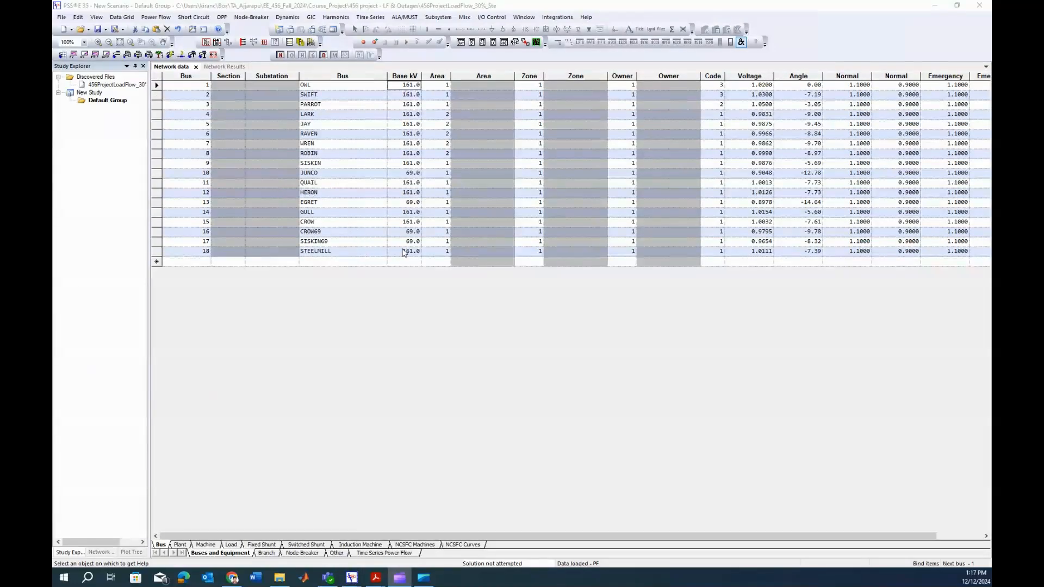
# Step: Solve the 456ProjectLoadFlow case's power flow with the Full Newton-Raphson method and close the solution settings
pyautogui.click(156, 20)
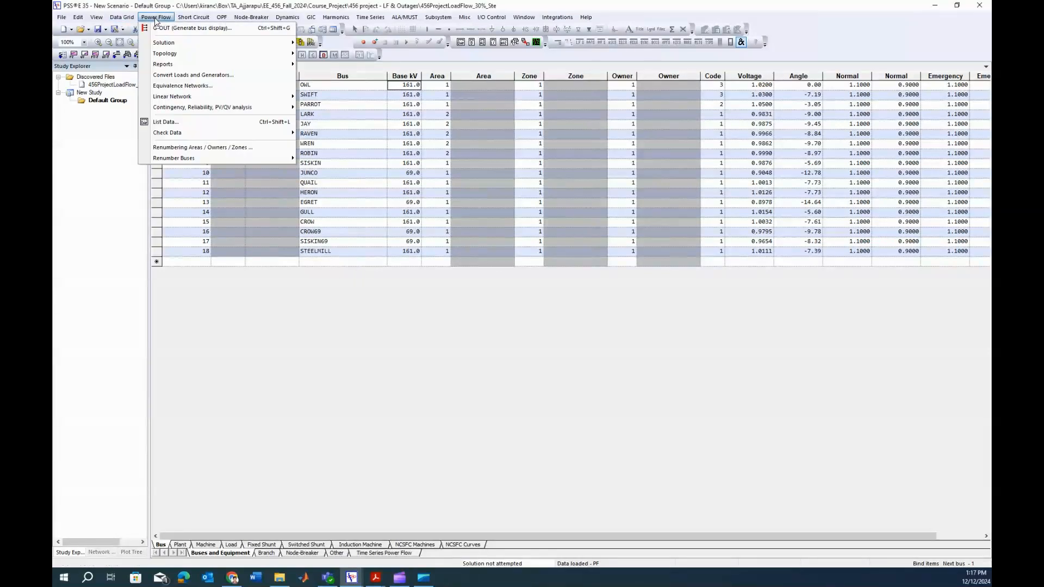
pyautogui.moveTo(158, 46)
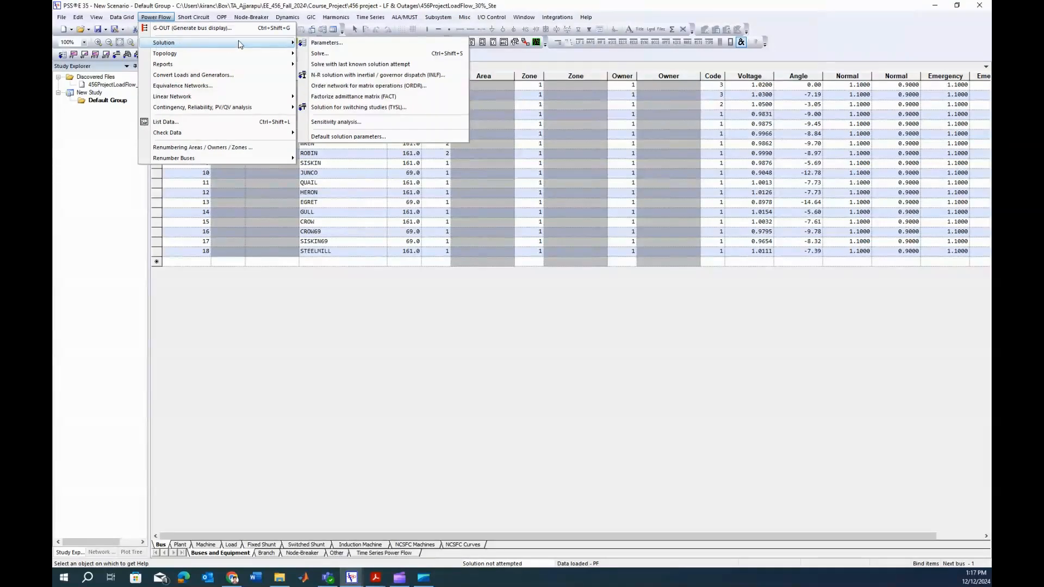
pyautogui.click(319, 52)
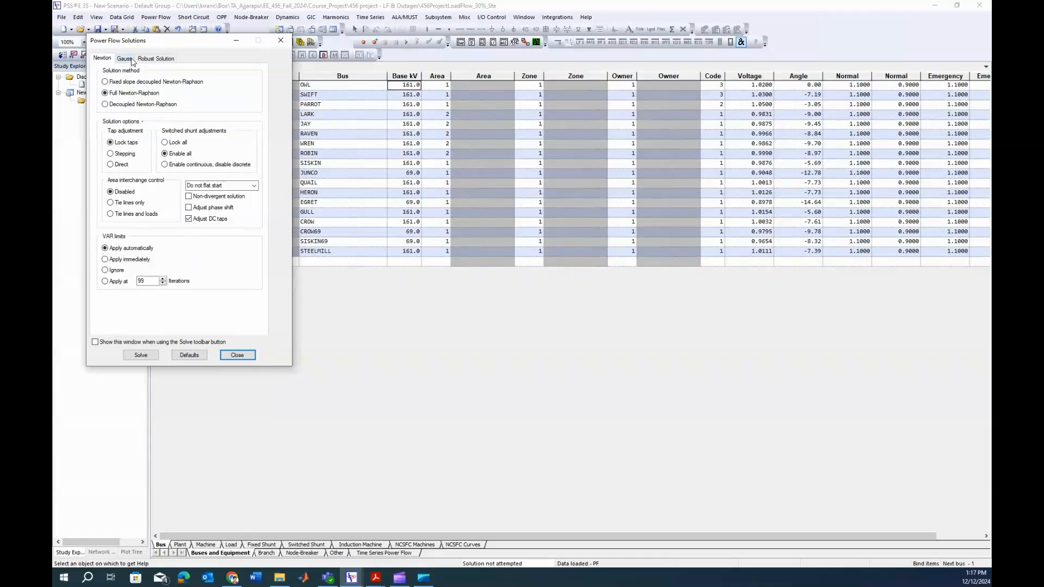
pyautogui.click(142, 356)
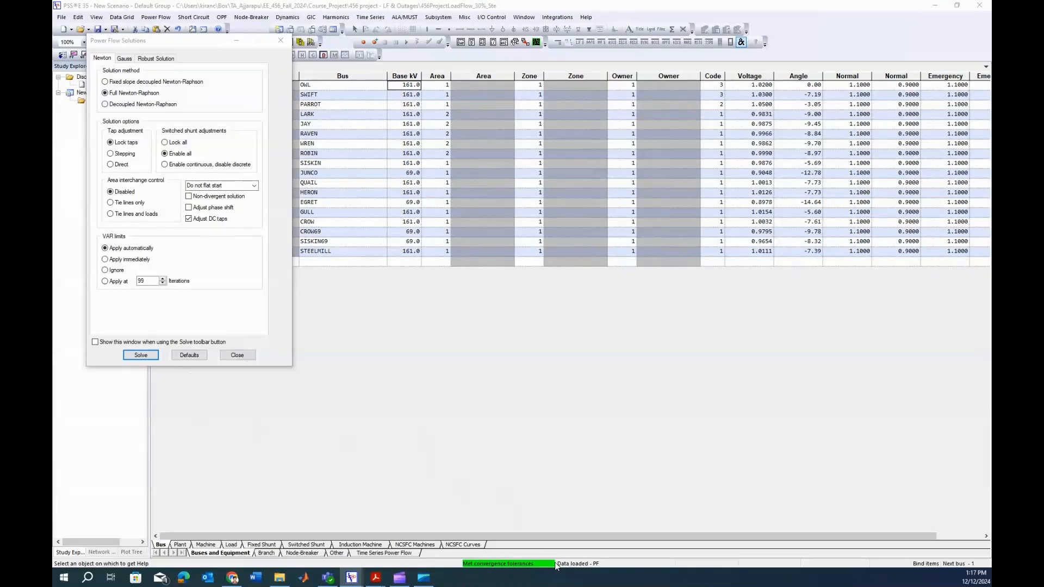
pyautogui.click(239, 359)
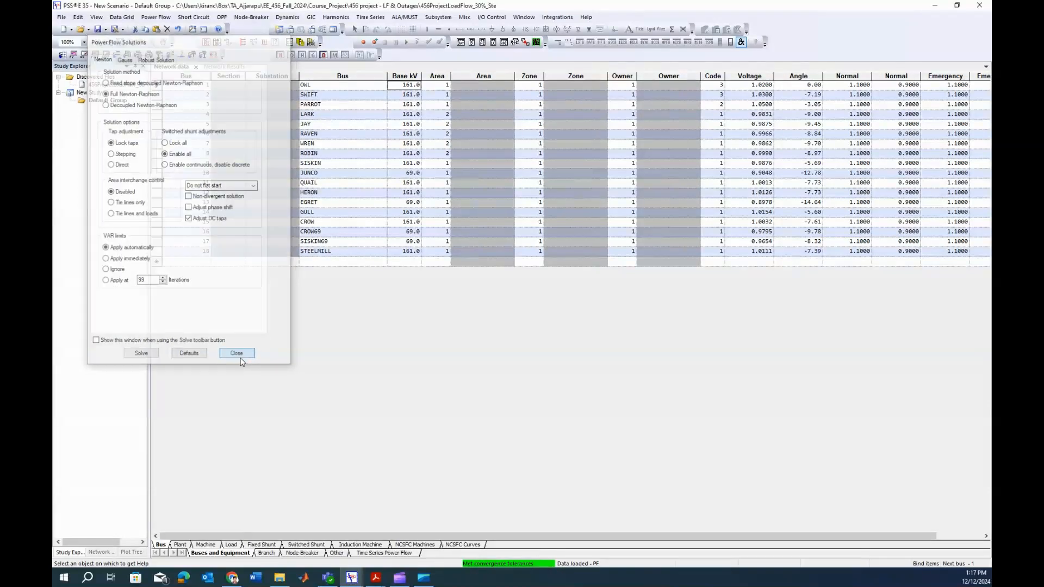
# Step: Generate the bus-based power flow output report in wide format for all buses and close the report settings
pyautogui.click(163, 17)
pyautogui.moveTo(195, 65)
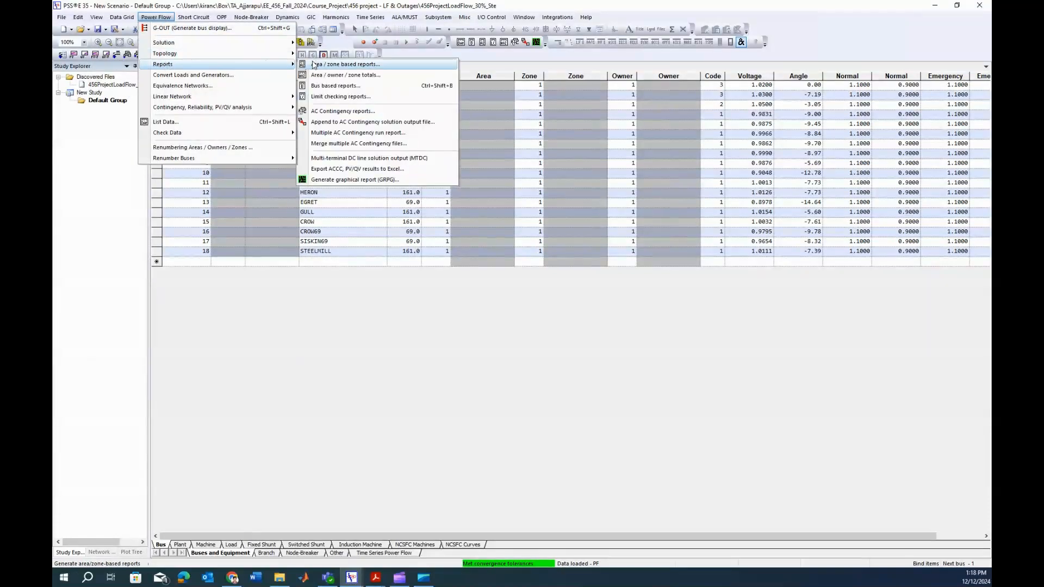
pyautogui.click(335, 87)
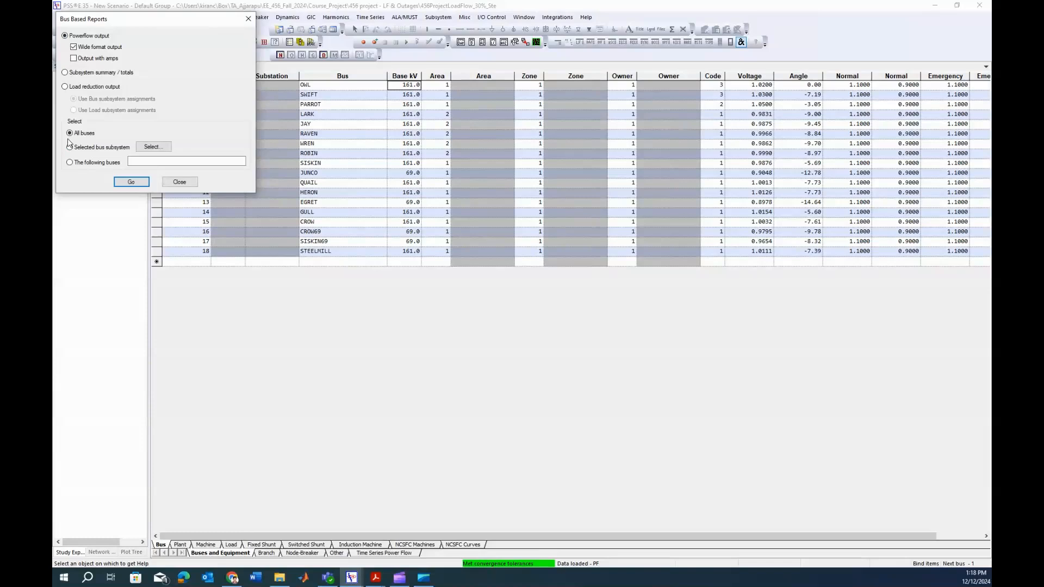
pyautogui.click(129, 182)
pyautogui.click(183, 182)
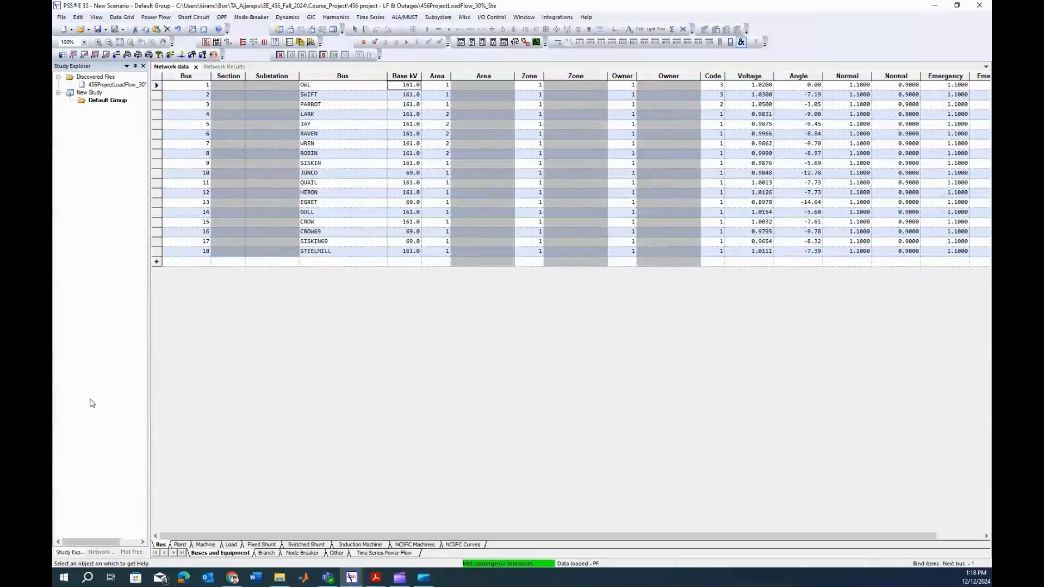
# Step: Open the BUS LOUT report table from the network tree's report tables and display it in the network results
pyautogui.click(101, 552)
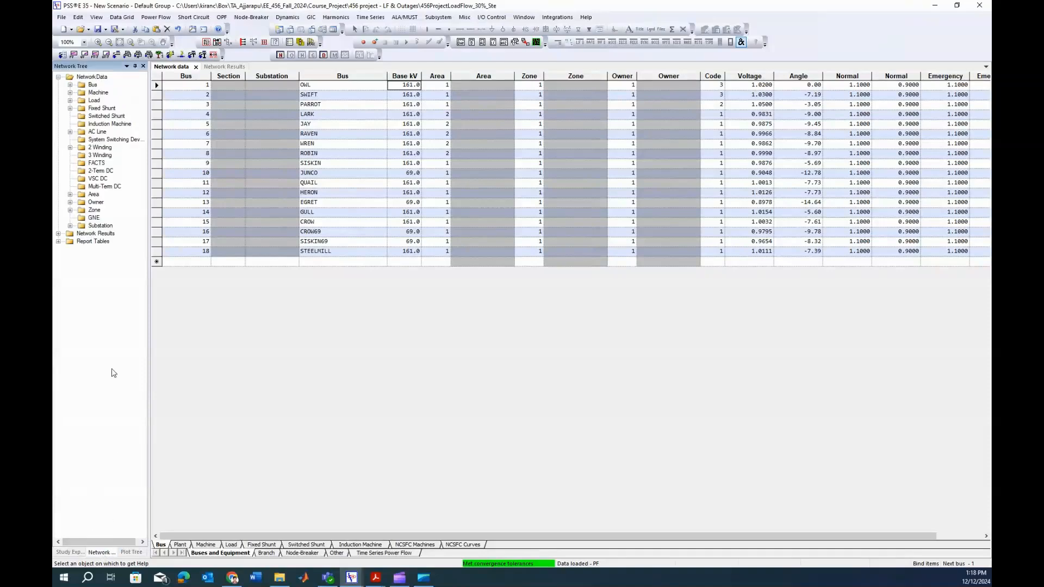
pyautogui.click(58, 241)
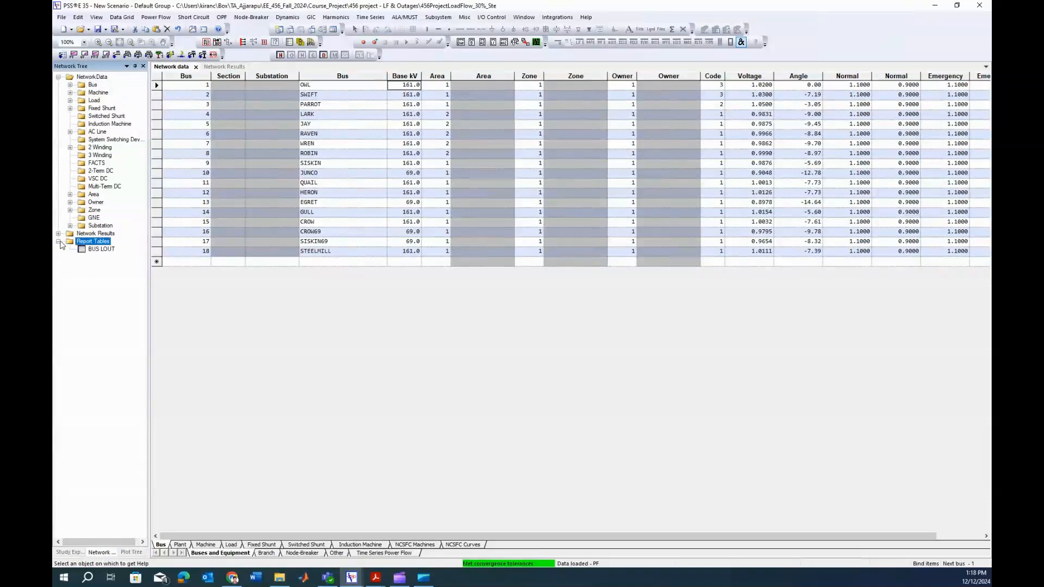
pyautogui.doubleClick(95, 250)
pyautogui.click(98, 250)
pyautogui.click(226, 67)
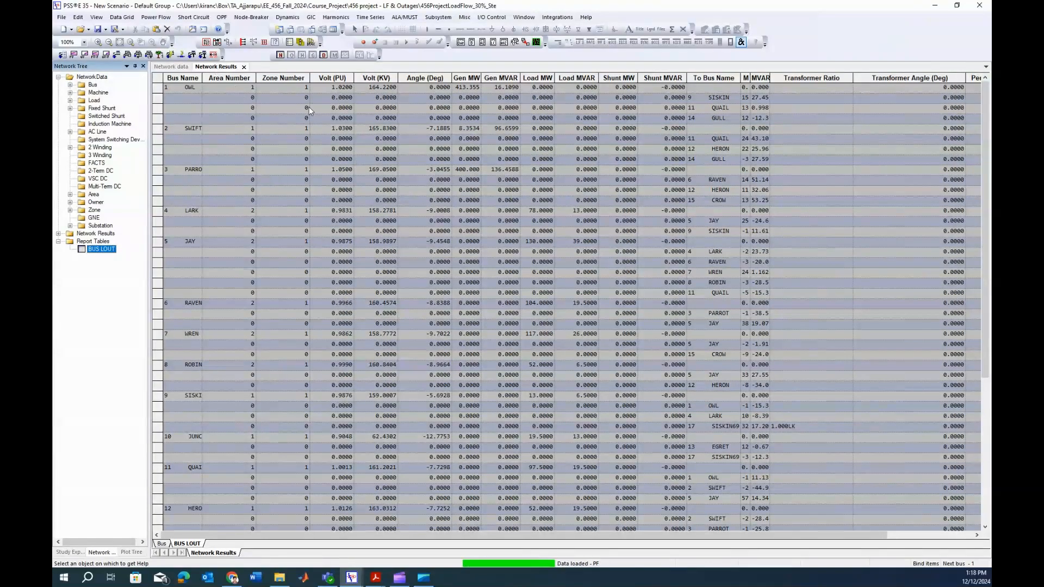
# Step: Examine the bus voltages, generation, loads and branch flows in the BUS LOUT report, and display the Bus results table
pyautogui.scroll(-7, 705, 277)
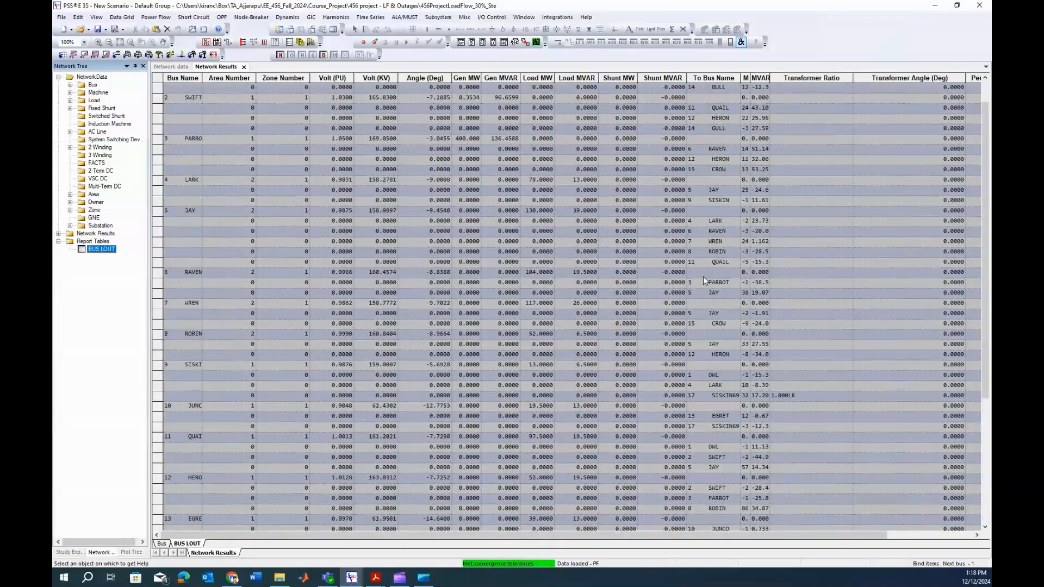
pyautogui.scroll(7, 704, 280)
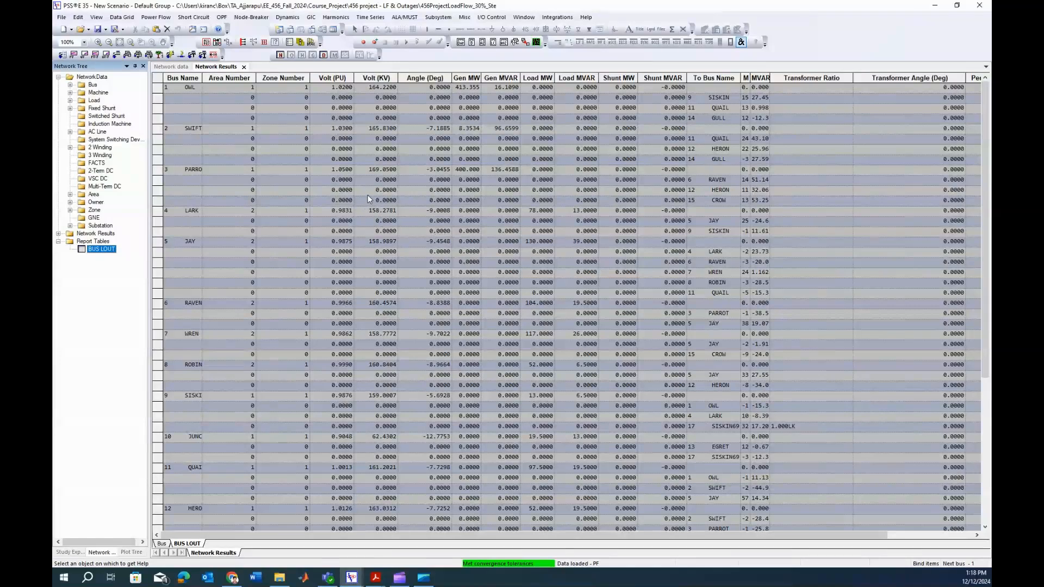
pyautogui.press('Up')
pyautogui.click(161, 544)
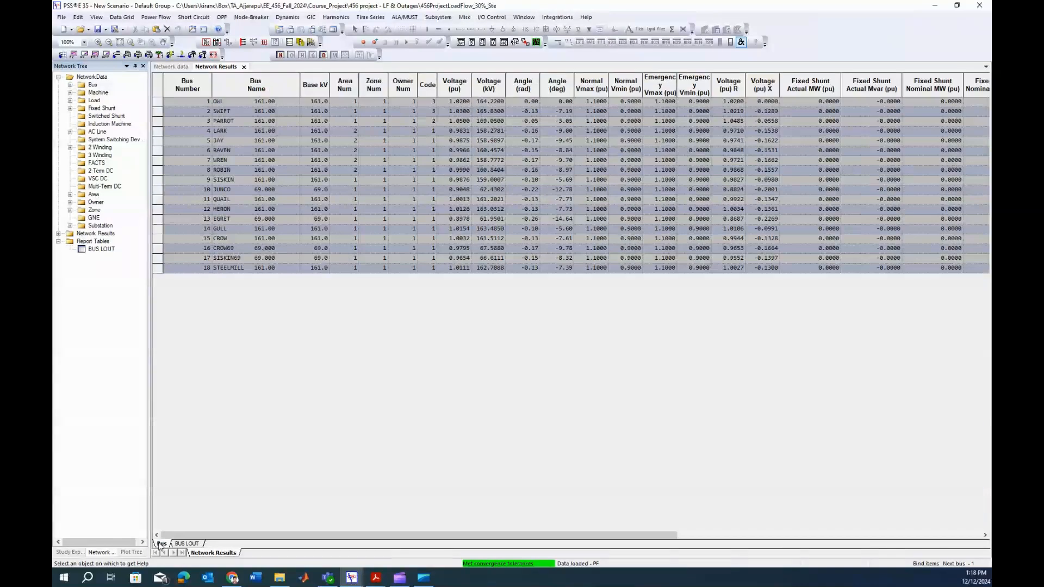